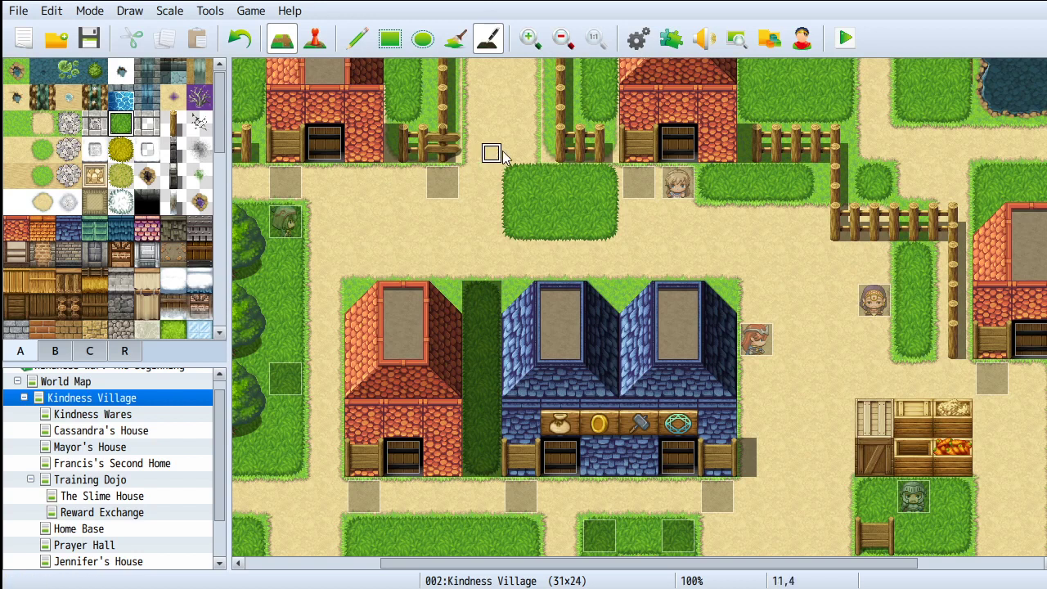
Step: Try painting freehand grass patches with the Pencil on the sand path north of the central houses, and undo the painted grass
click(360, 40)
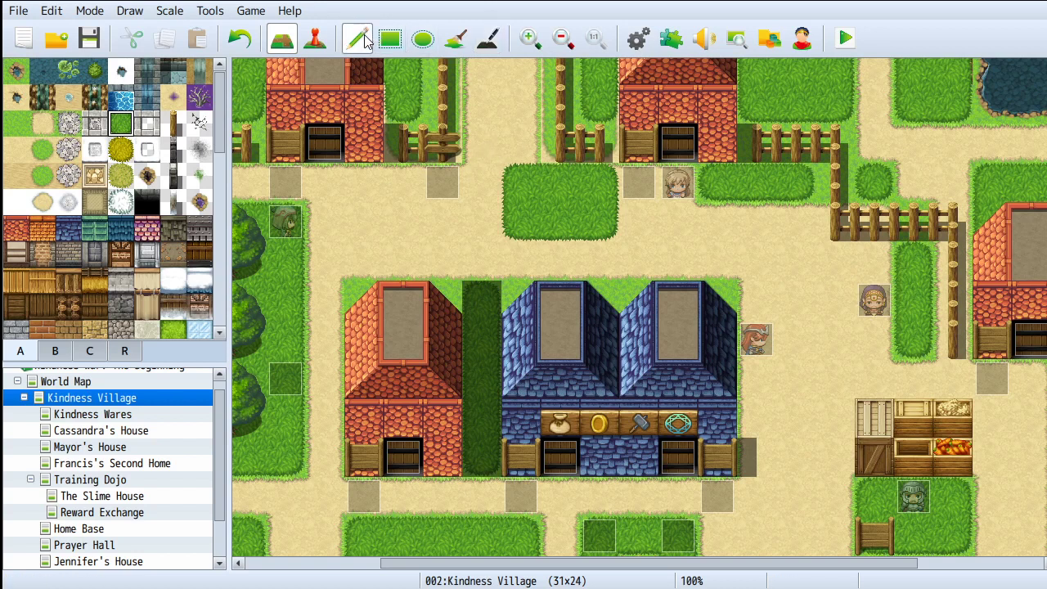
mouse_move(482, 184)
mouse_down()
mouse_move(482, 217)
mouse_move(479, 196)
mouse_move(449, 200)
mouse_move(437, 223)
mouse_move(417, 222)
mouse_move(407, 196)
mouse_move(382, 207)
mouse_up()
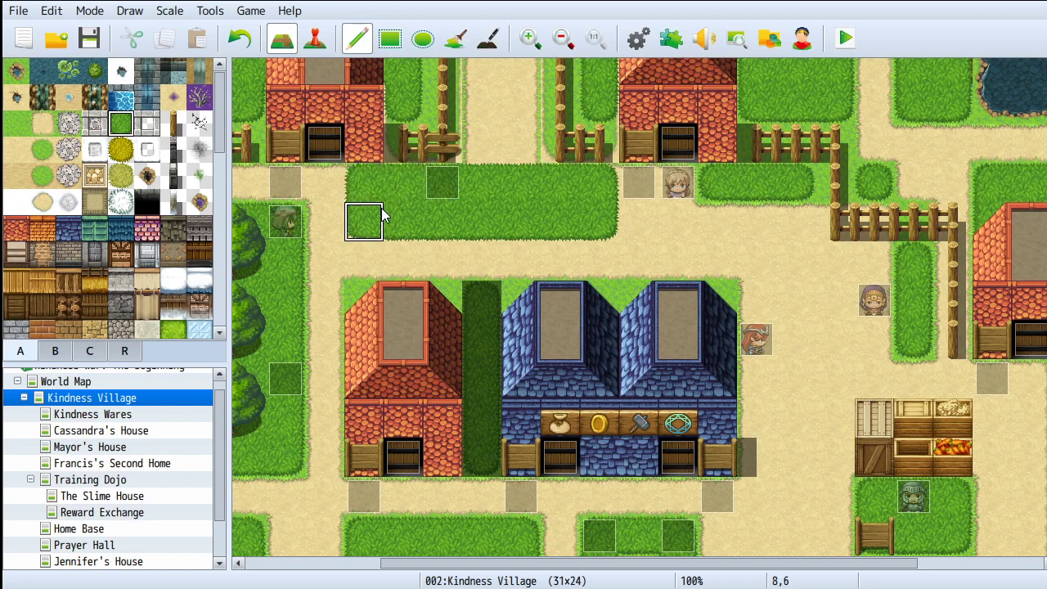
key(ctrl+z)
key(ctrl+z)
key(ctrl+z)
key(ctrl+z)
key(ctrl+z)
key(ctrl+z)
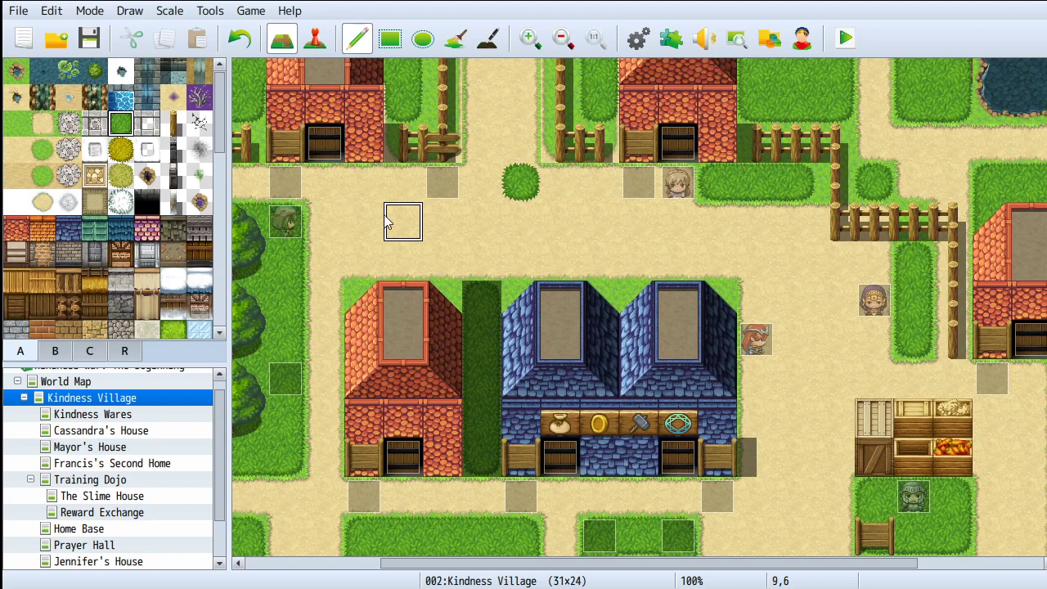
mouse_move(482, 221)
mouse_down()
mouse_move(561, 187)
mouse_move(519, 221)
mouse_move(496, 186)
mouse_move(487, 232)
mouse_up()
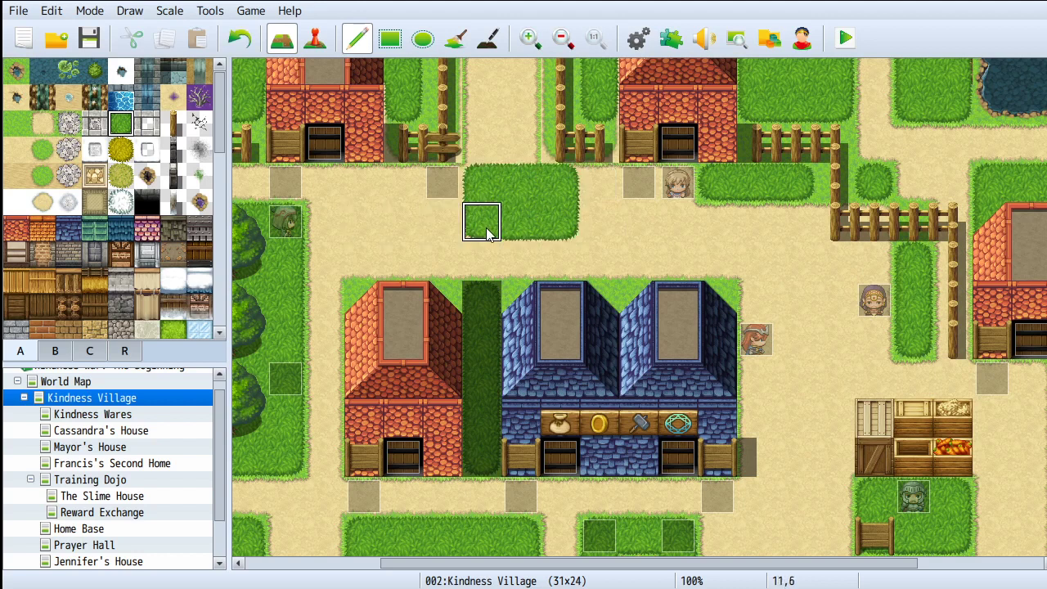
key(ctrl+z)
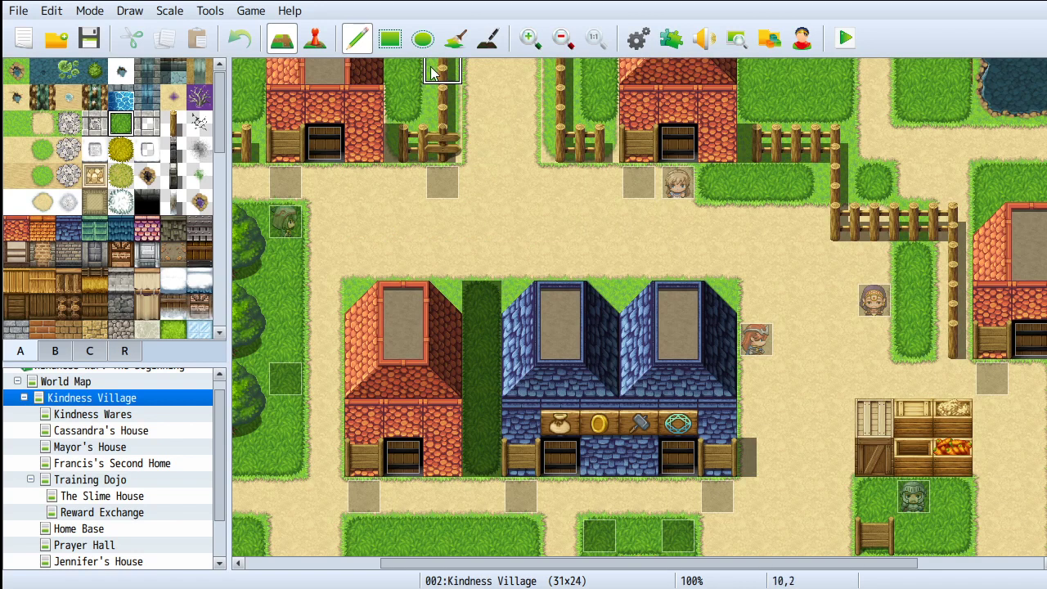
Step: Try filling a 3 by 2 tile grass rectangle on the path north of the blue-roofed houses and undo it
click(391, 41)
drag(515, 178, 581, 224)
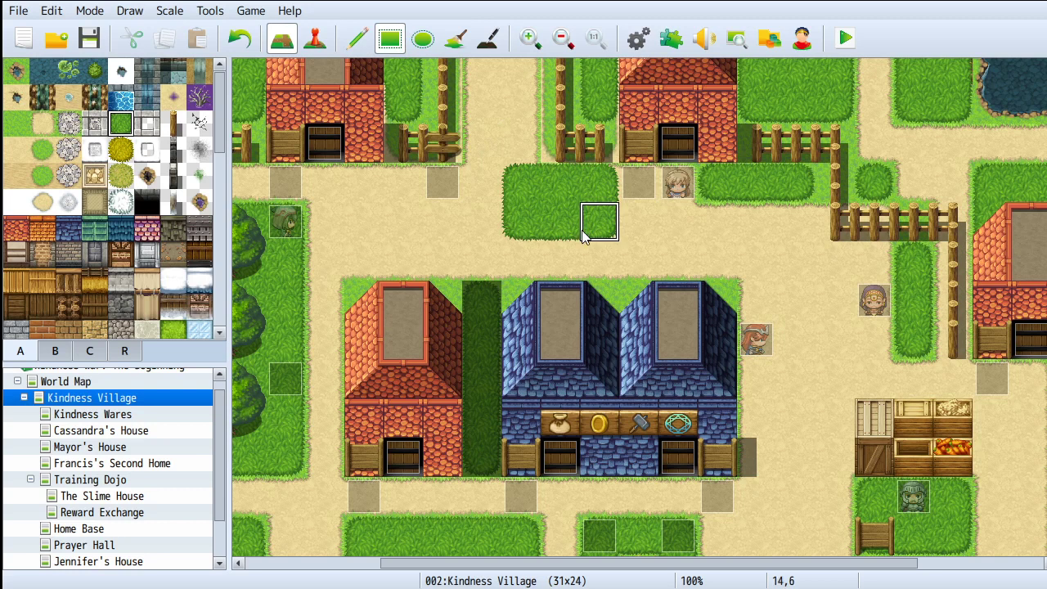
key(ctrl+z)
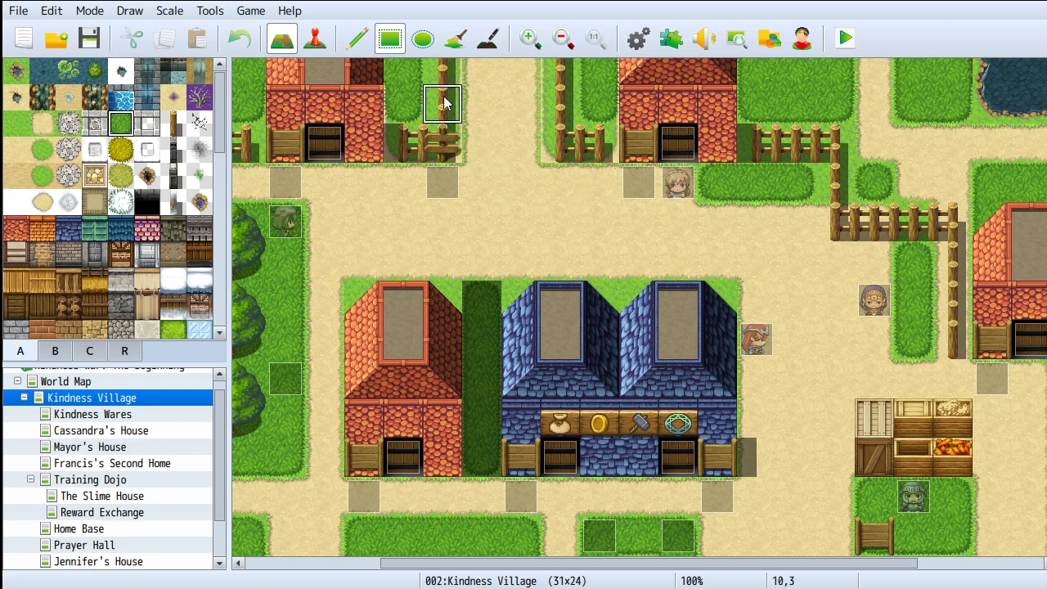
Step: Try drawing a grass ellipse spanning 4 by 3 tiles on the path north of the blue-roofed houses and undo it
click(423, 39)
drag(491, 178, 602, 260)
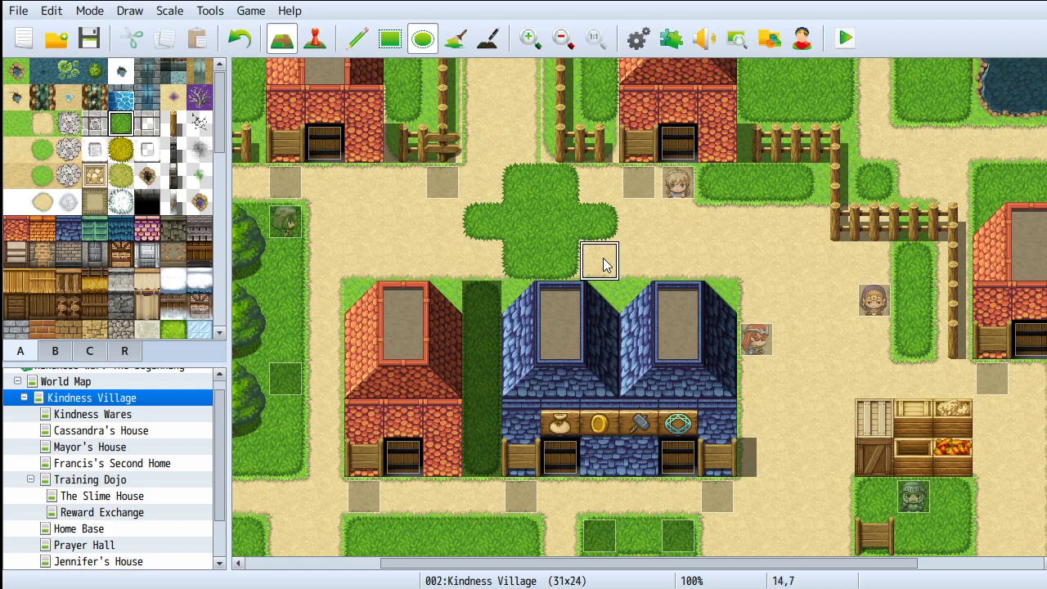
key(ctrl+z)
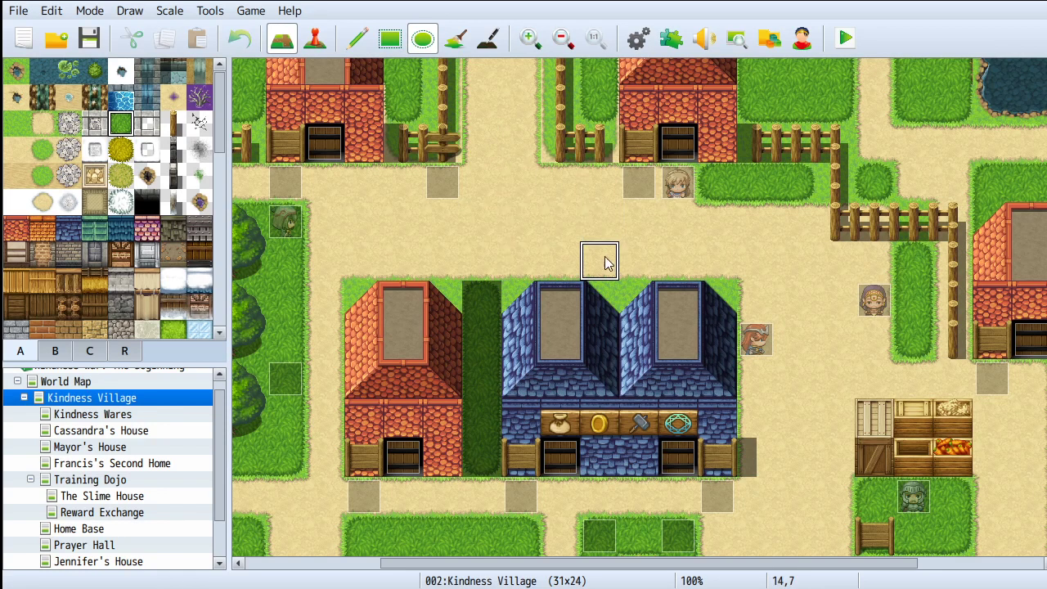
Step: Try flood-filling the village's connected sand path with grass and undo the fill
click(456, 39)
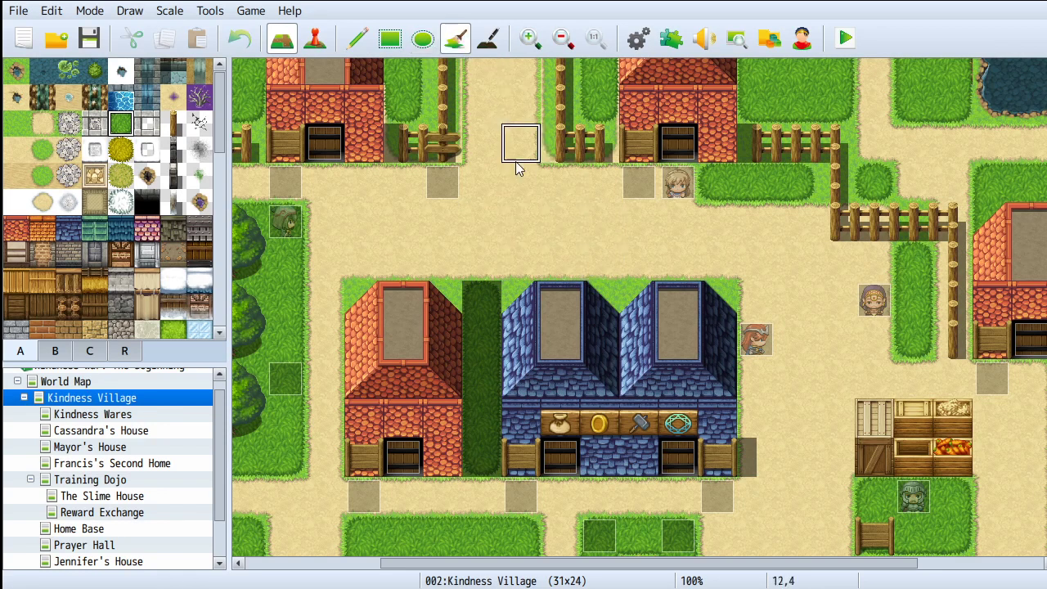
click(539, 211)
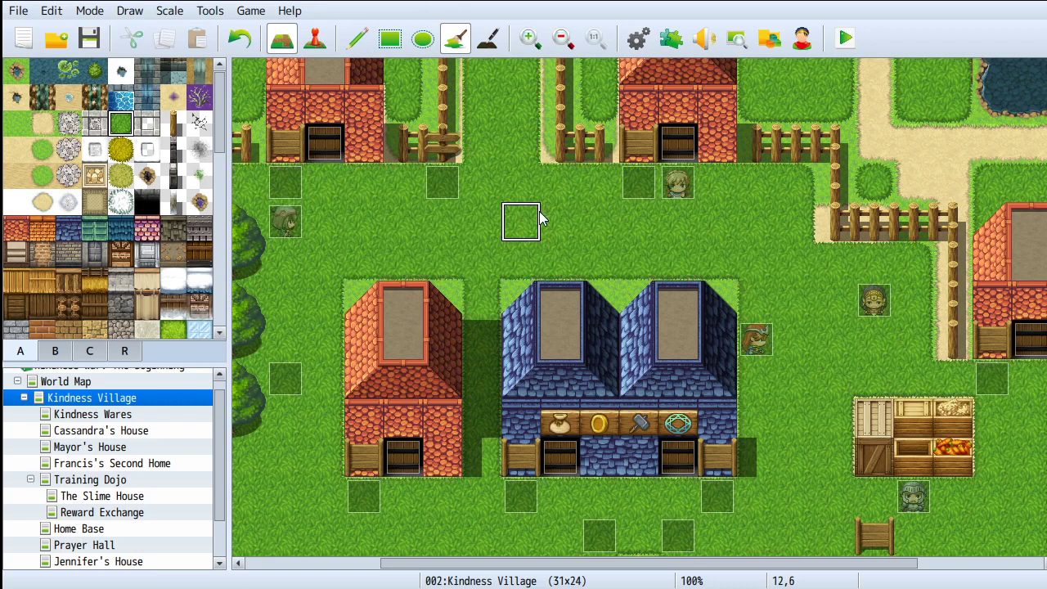
key(ctrl+z)
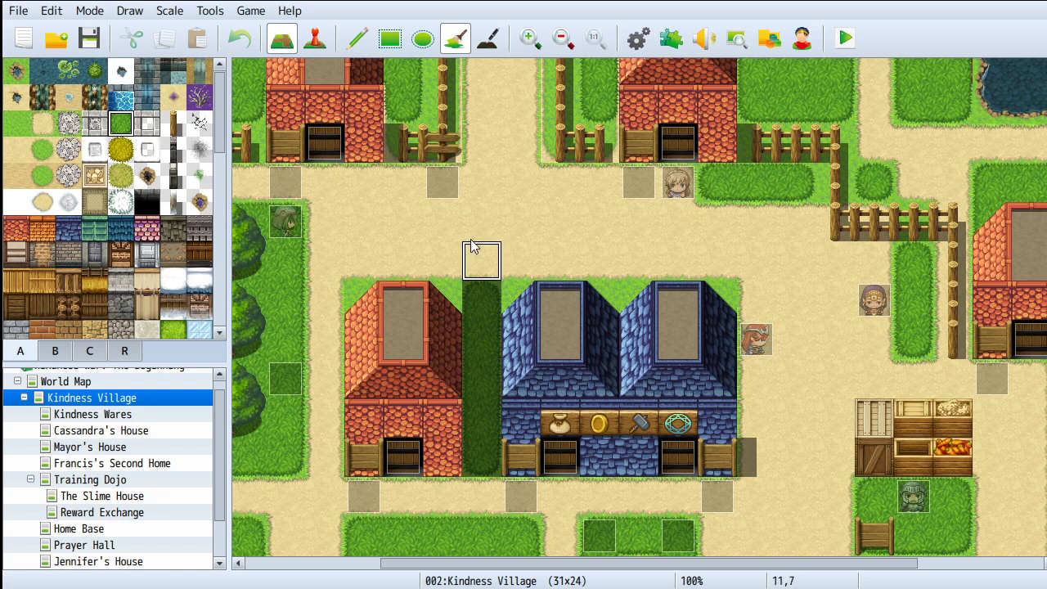
Step: Select the Shadow Pen and view the village map at magnifications from 83% to 150%, finishing at actual size
click(484, 38)
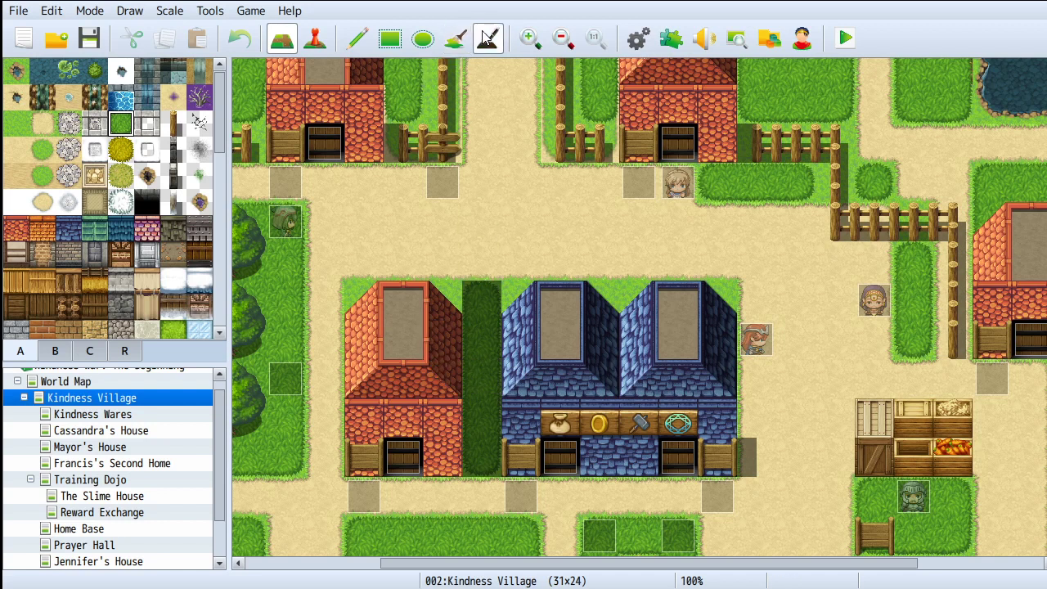
click(528, 39)
click(529, 38)
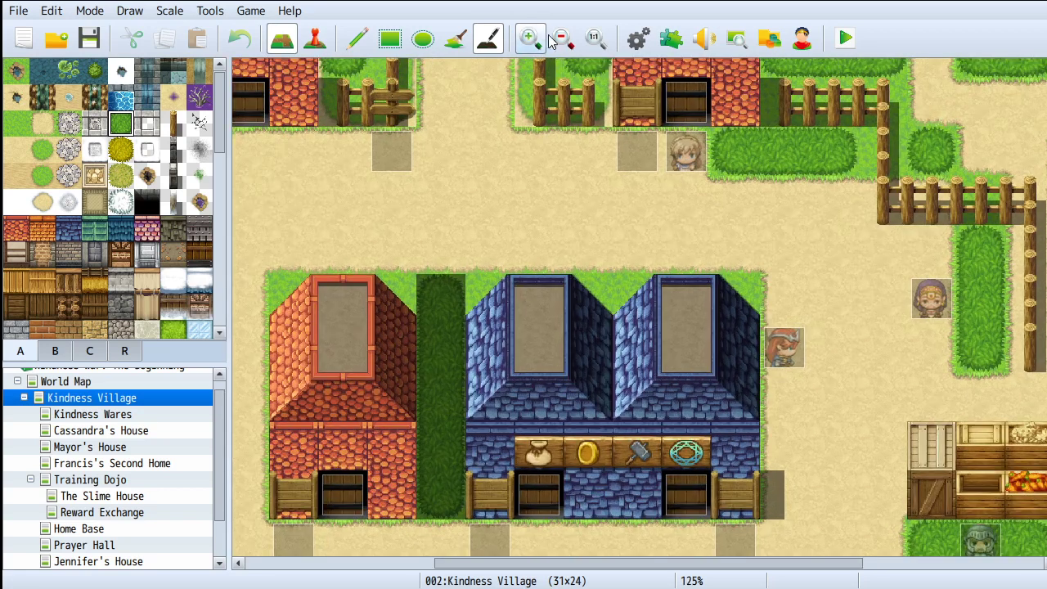
click(561, 39)
click(561, 38)
click(561, 39)
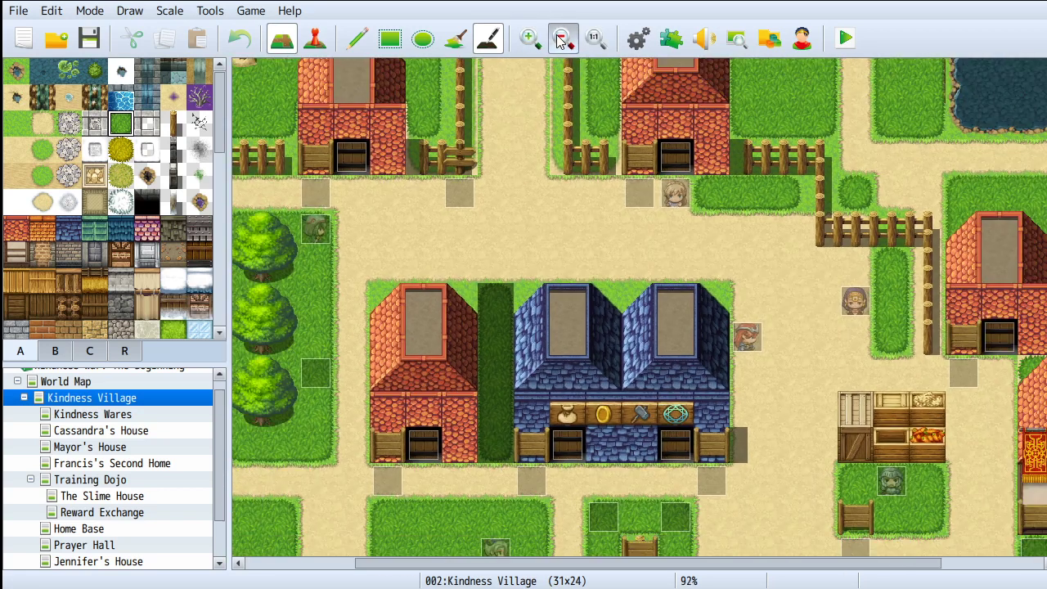
click(561, 39)
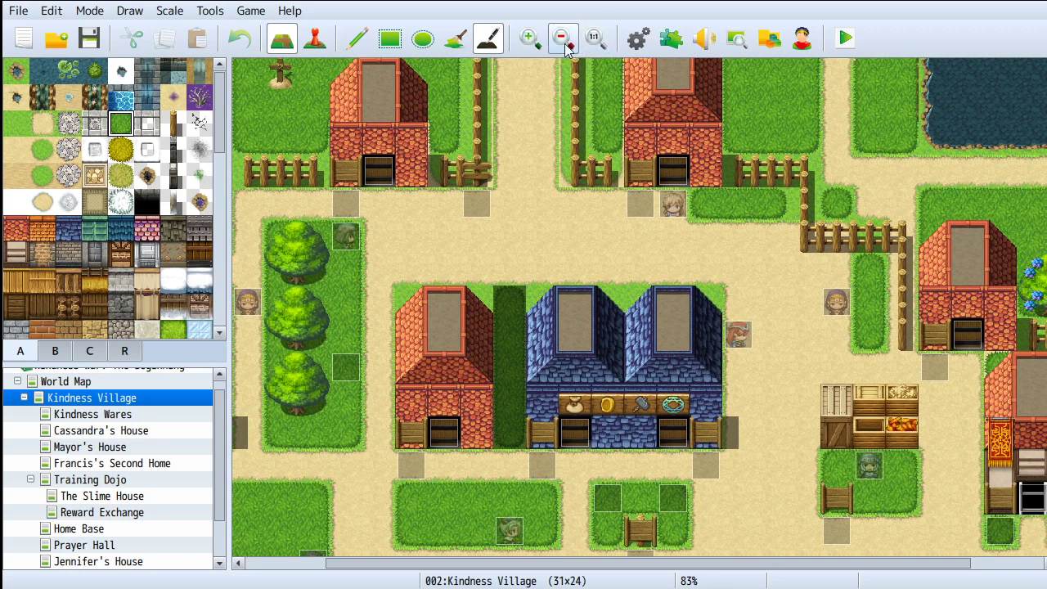
click(517, 45)
click(517, 45)
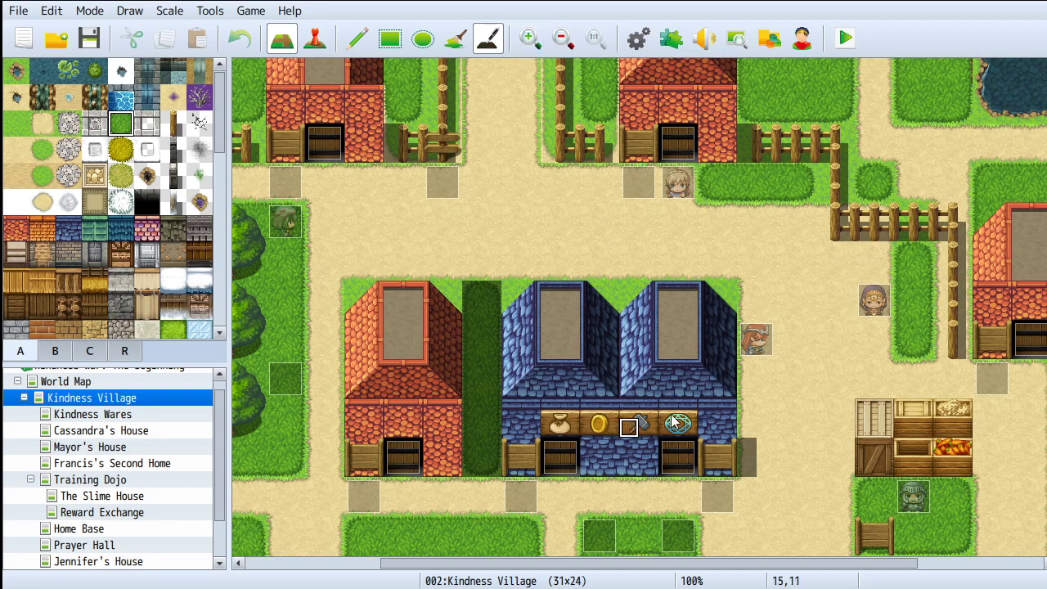
click(537, 46)
click(537, 46)
click(537, 45)
click(537, 46)
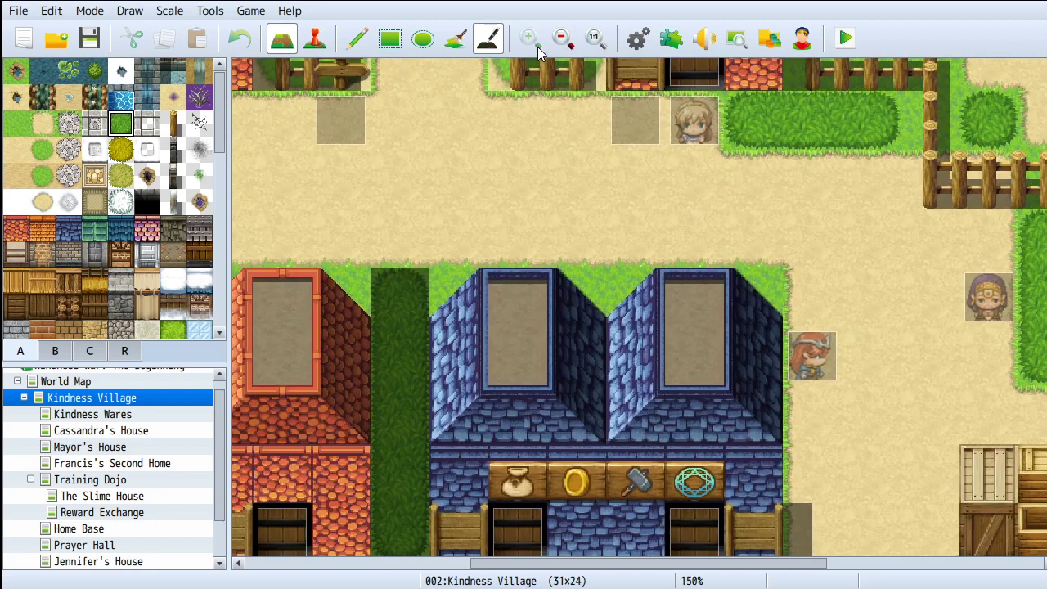
click(559, 45)
click(560, 44)
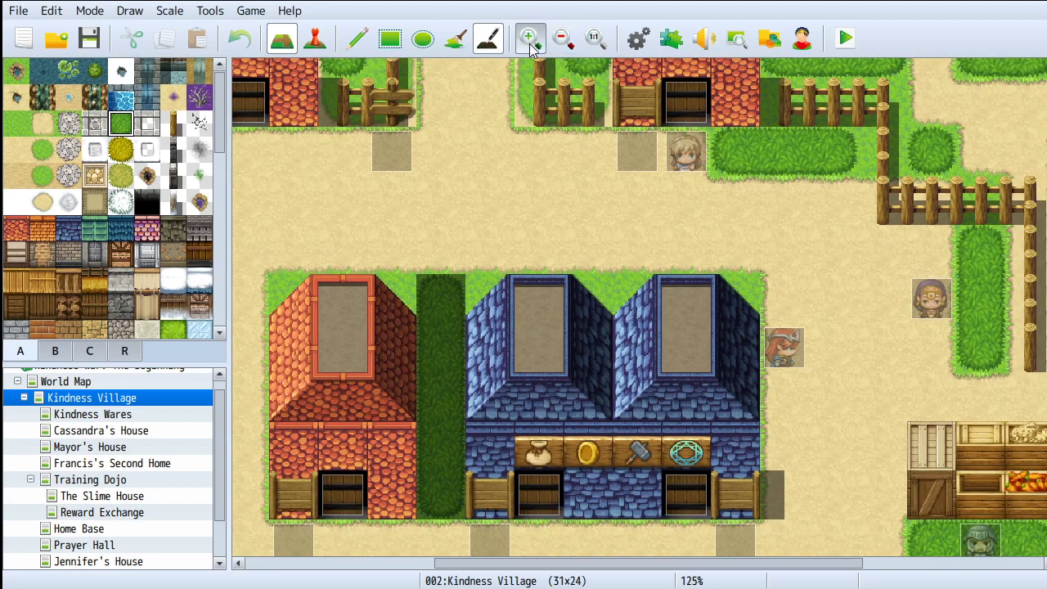
click(529, 43)
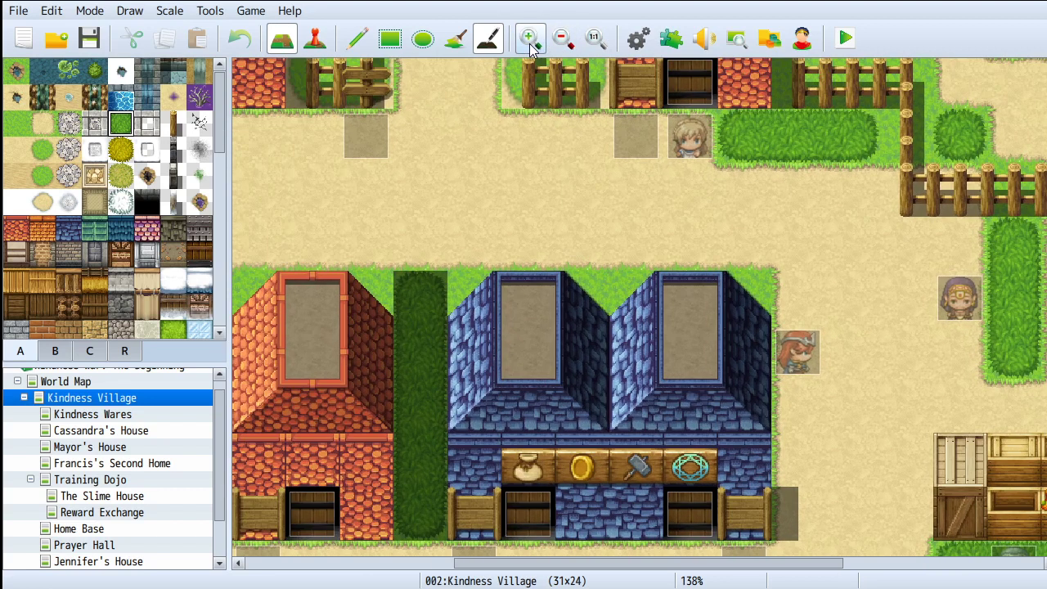
click(586, 43)
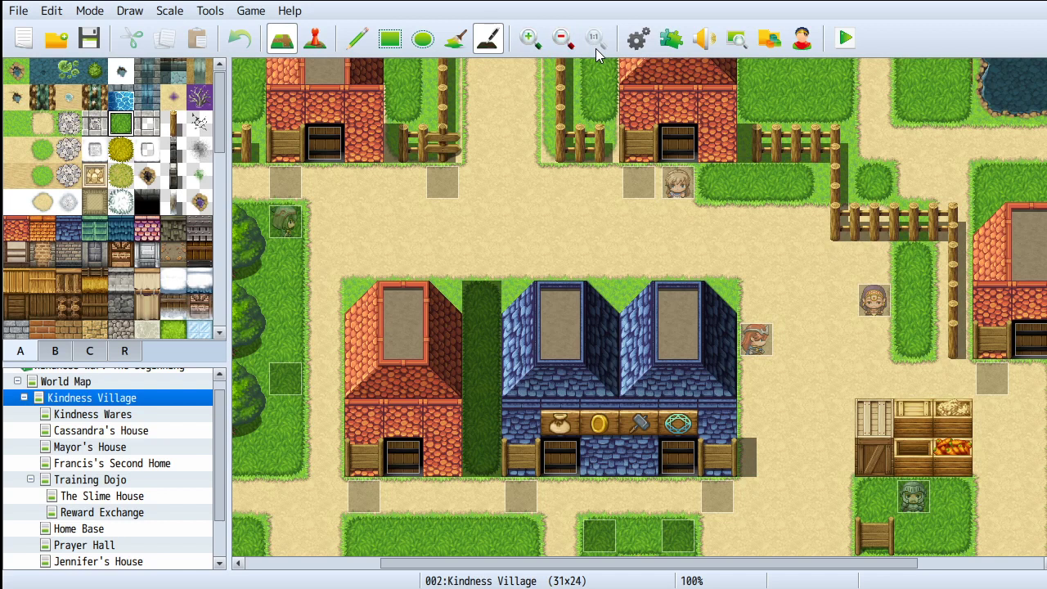
Step: Switch to event editing and review the database's Actors, Classes, Skills, Items and Weapons categories, closing the database when finished
click(308, 39)
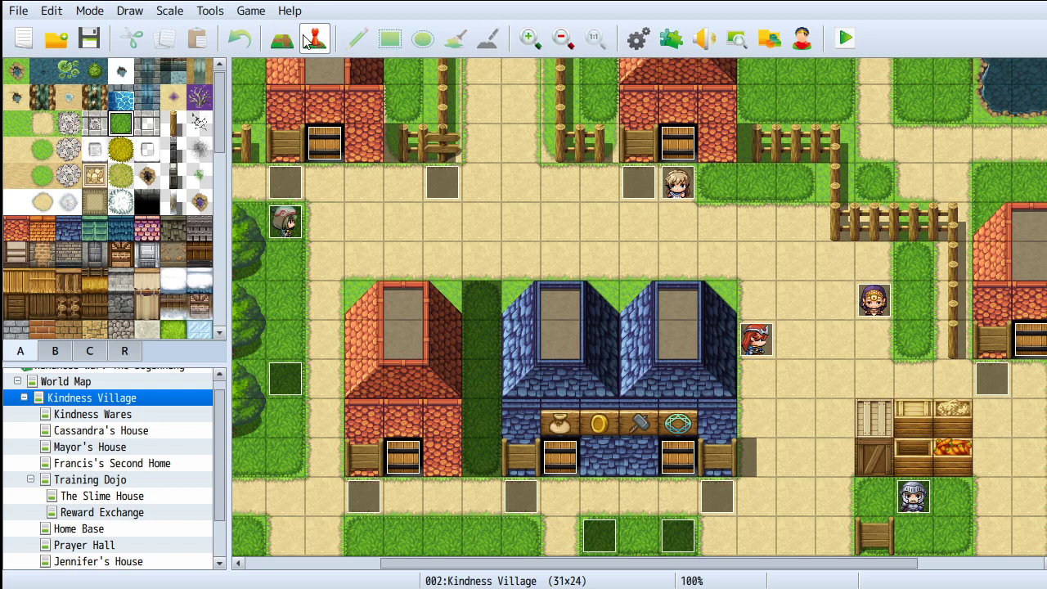
click(636, 38)
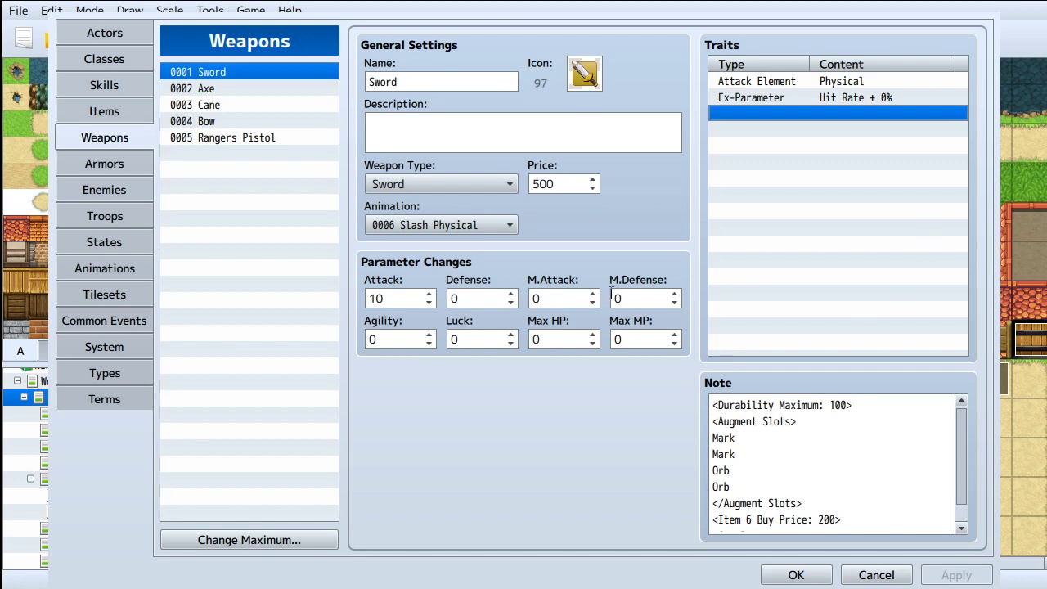
click(88, 40)
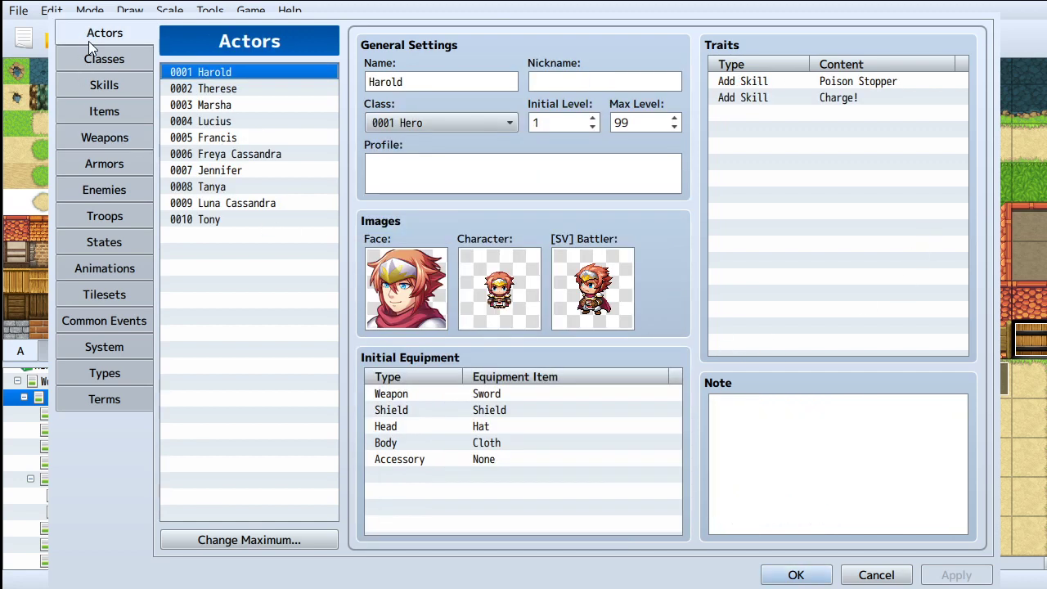
click(98, 61)
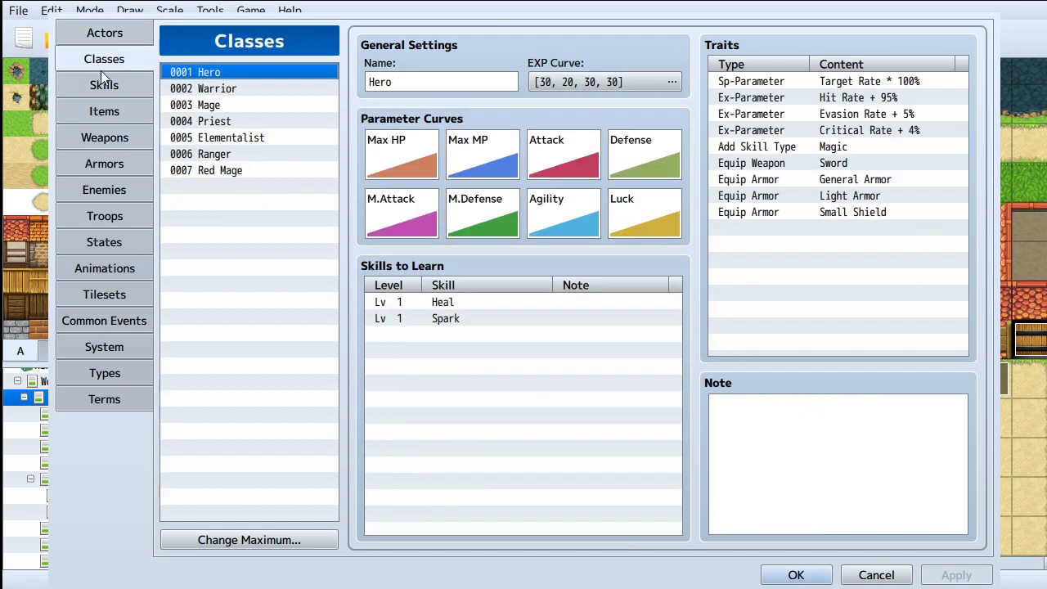
click(104, 85)
click(112, 111)
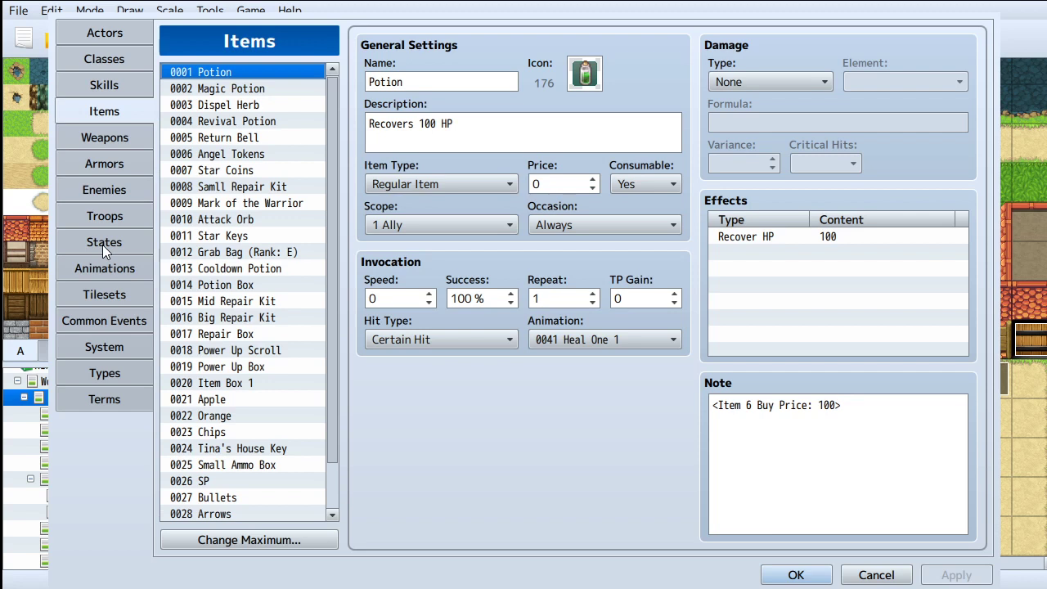
click(97, 139)
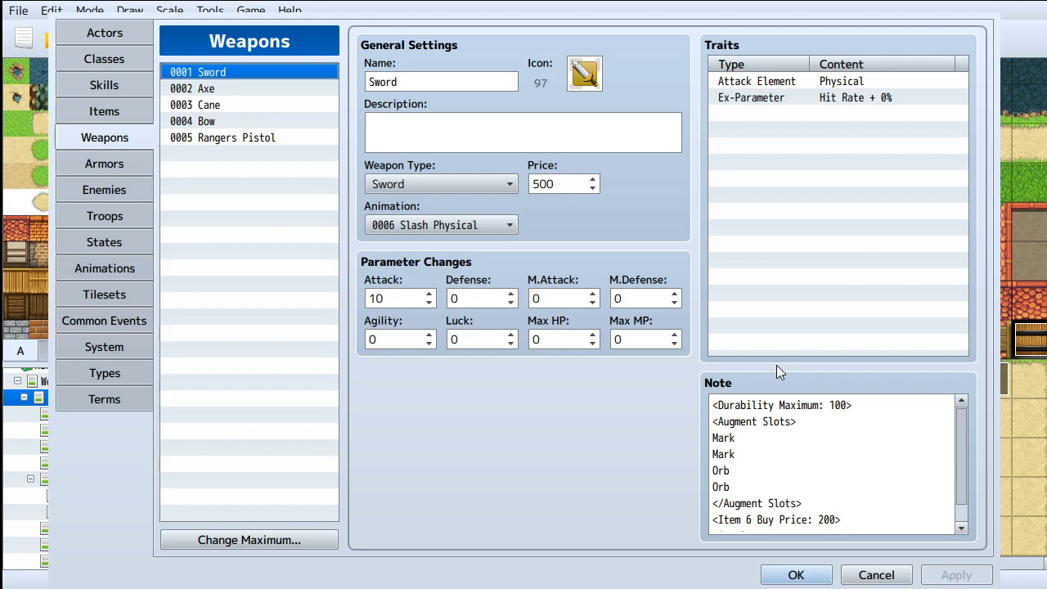
click(794, 574)
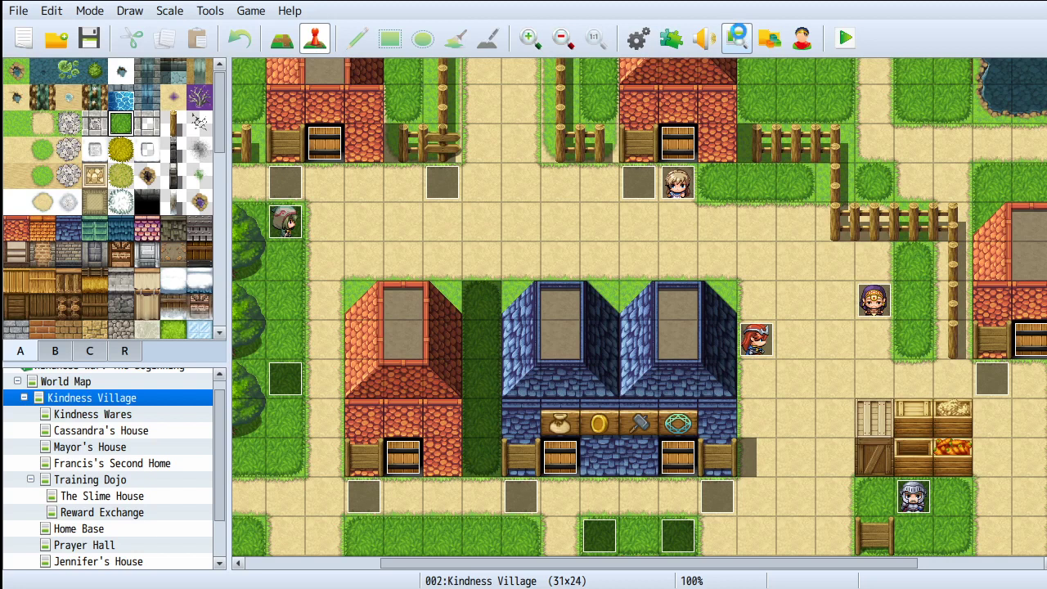
Step: Search all maps for events that use switch 0001, locate the matching event on the map and close the search
click(737, 36)
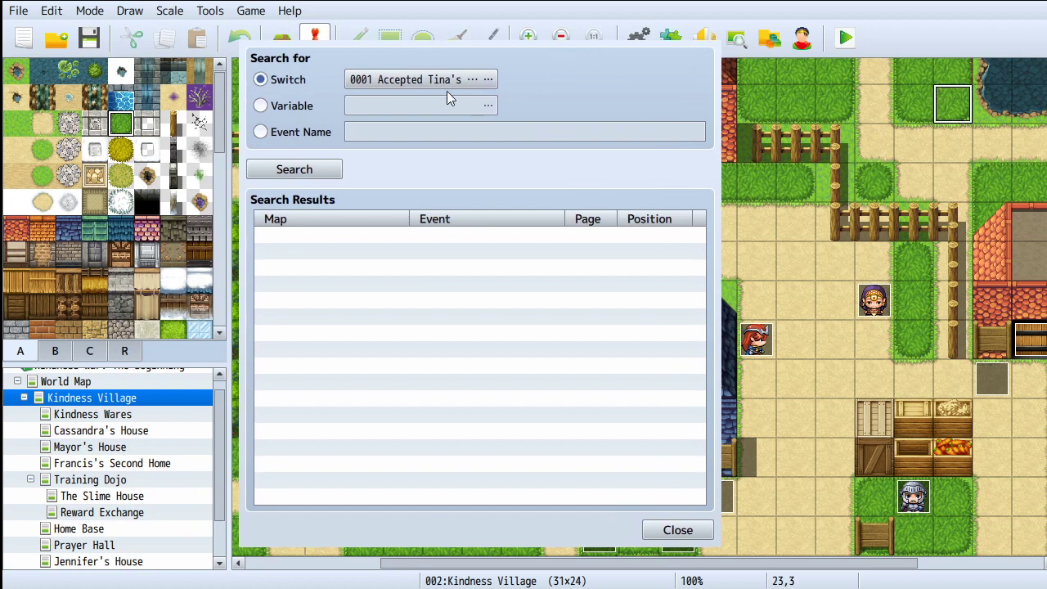
click(332, 168)
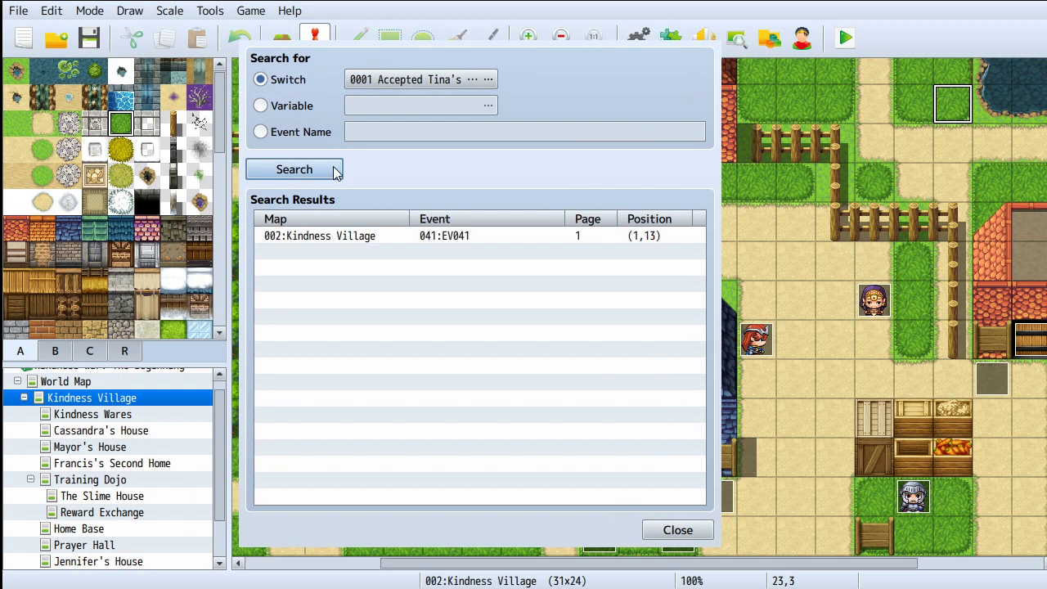
click(424, 237)
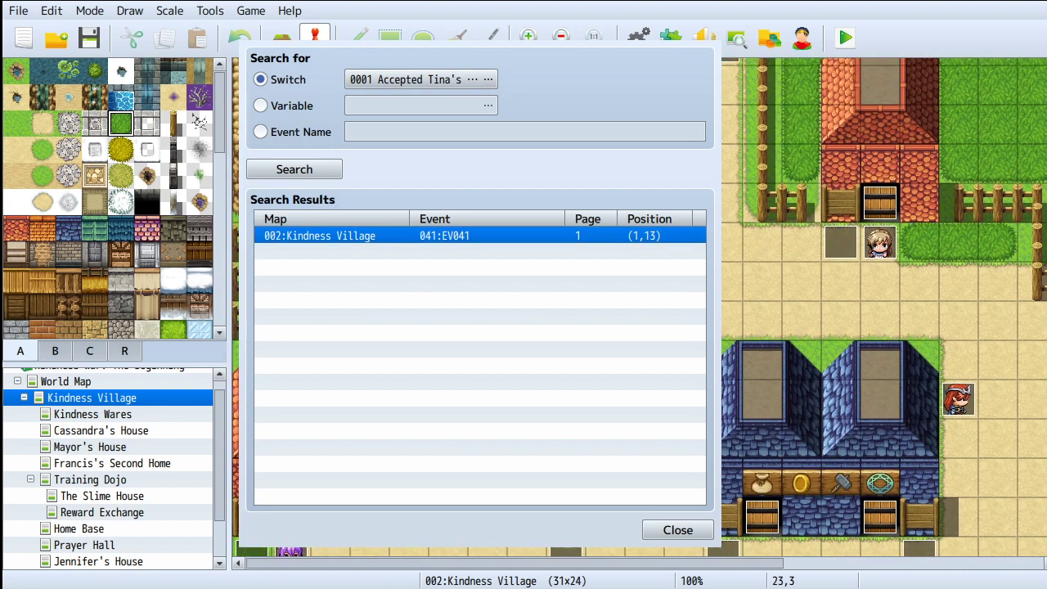
click(669, 530)
Step: Inspect the treasure chest event in the map's northwest corner and the purple-haired character event below the western red-roofed house
click(256, 88)
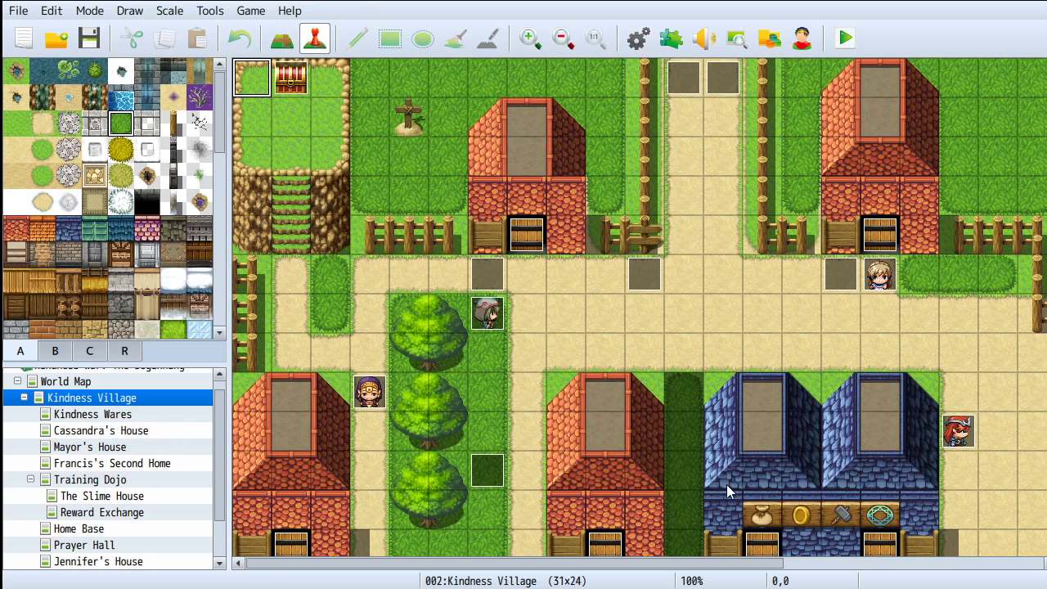
click(295, 83)
scroll(296, 127, down, 4)
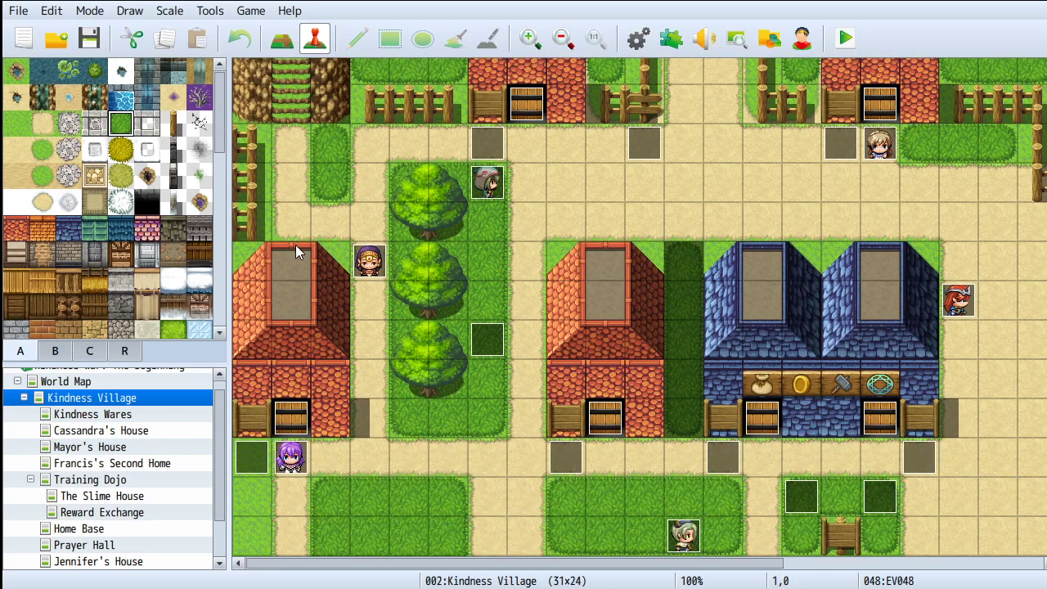
scroll(295, 244, down, 1)
click(292, 399)
click(290, 439)
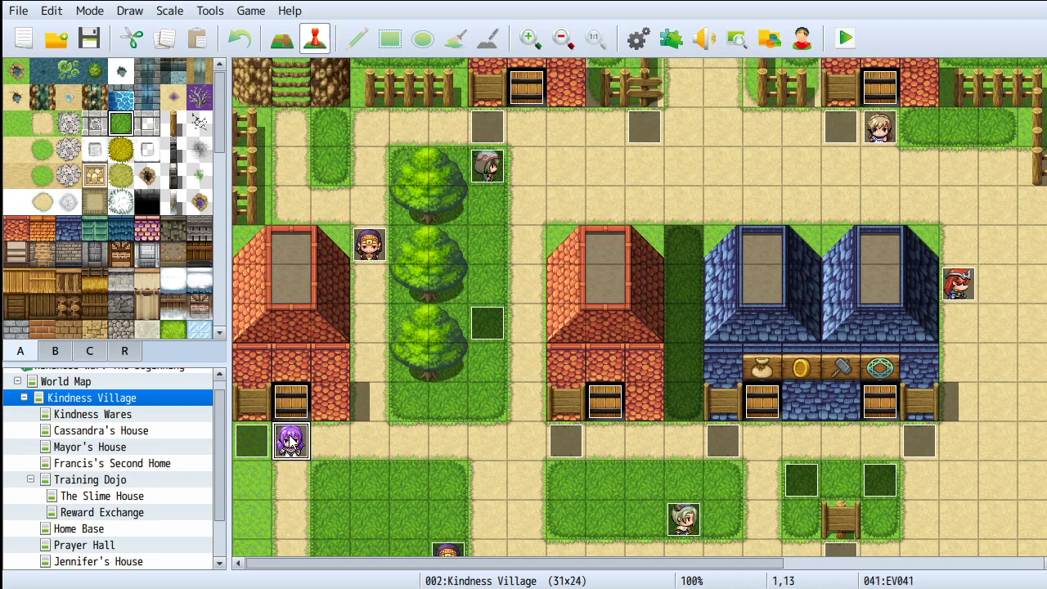
scroll(362, 384, up, 5)
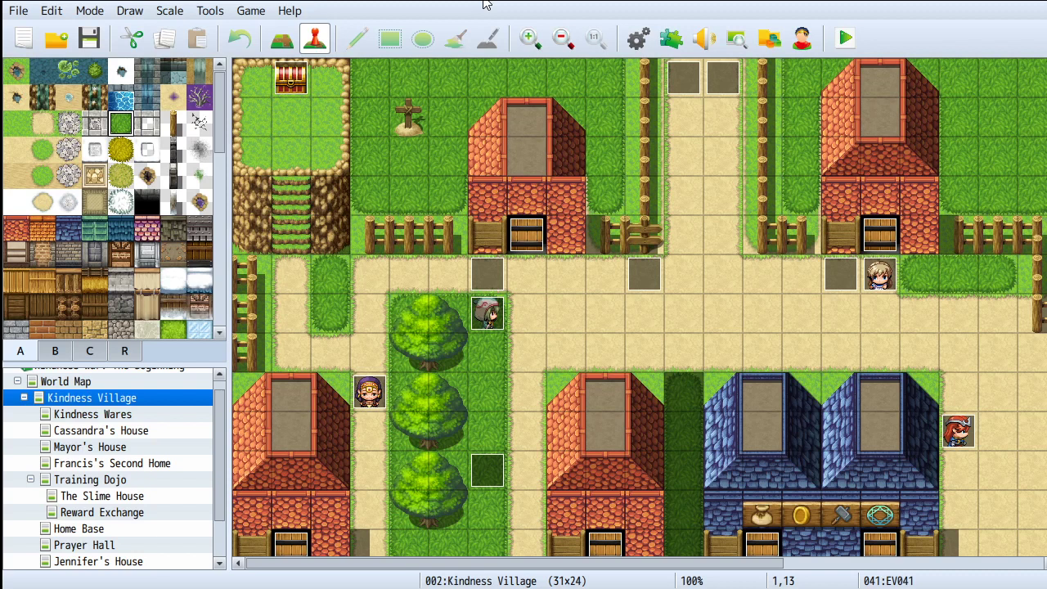
Step: Open the Resource Manager and look through the files in the img/battlebacks2 and img/characters folders
click(762, 41)
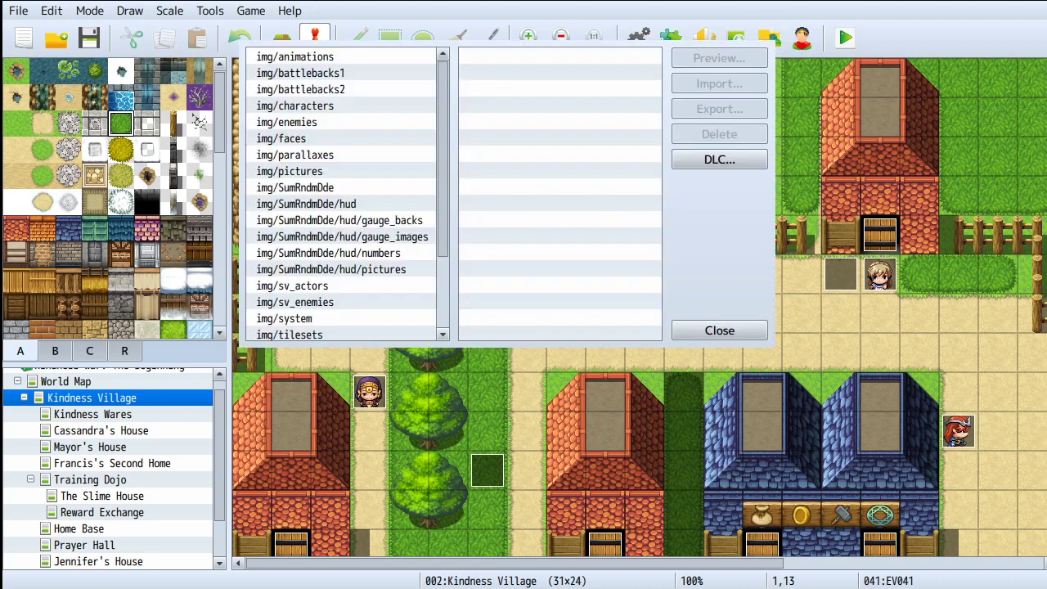
click(344, 87)
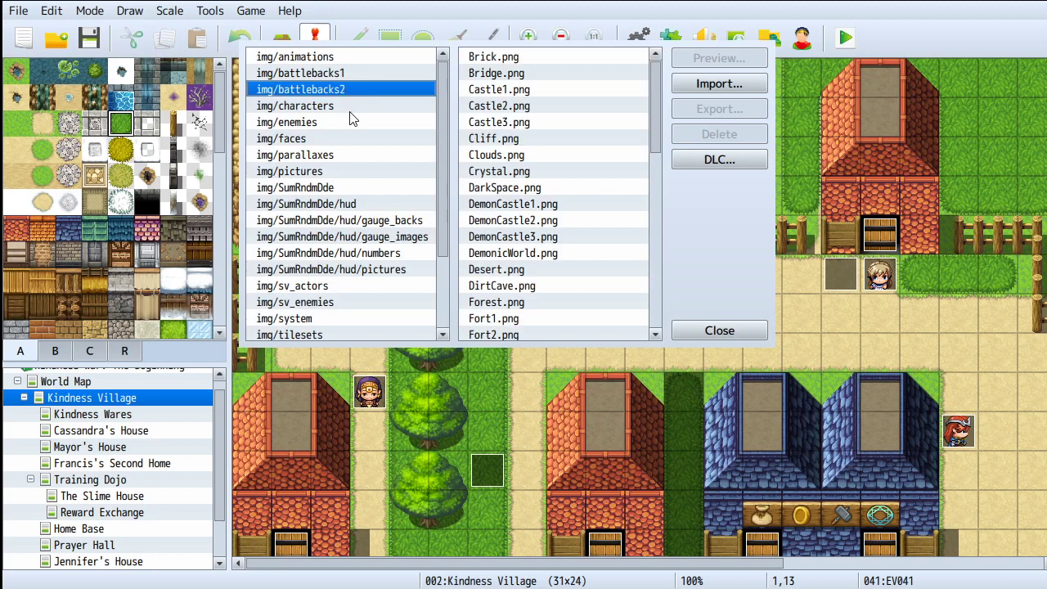
click(350, 111)
scroll(495, 188, down, 3)
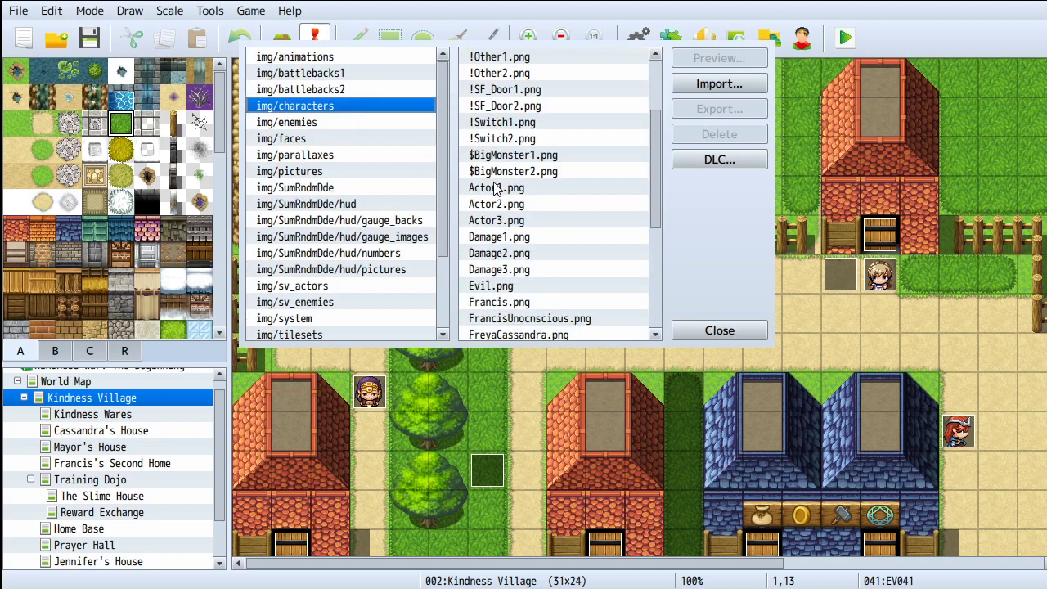
scroll(495, 189, down, 3)
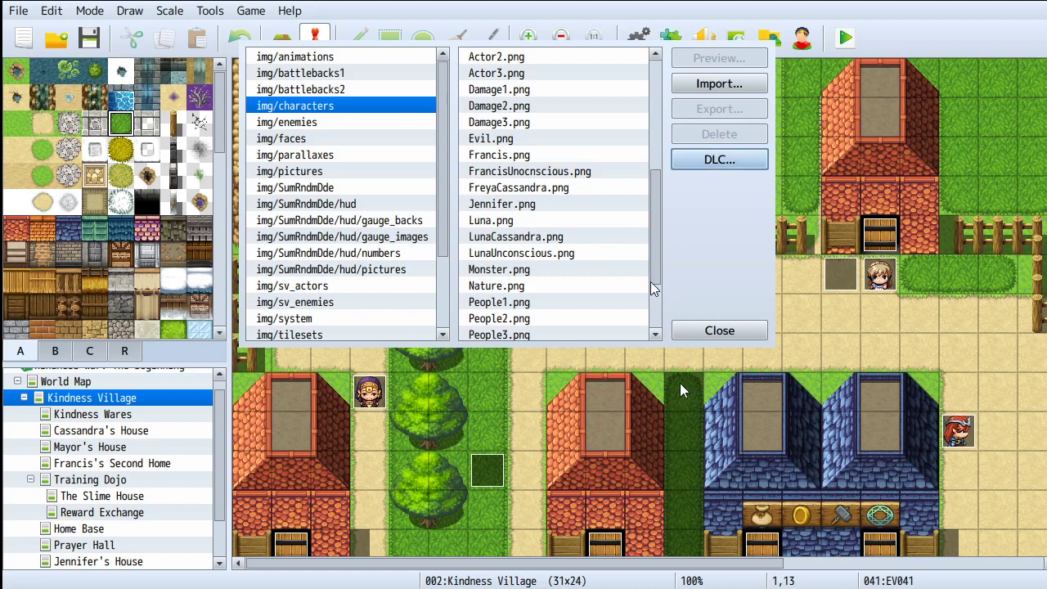
scroll(602, 264, down, 2)
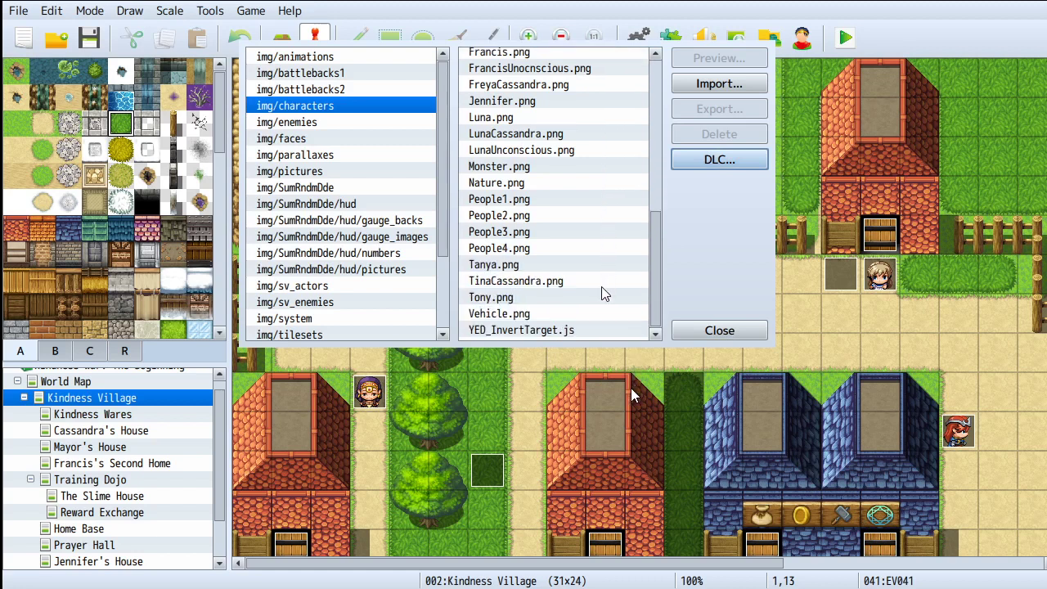
Step: Delete YED_InvertTarget.js from the img/characters folder, glance over the remaining folders and close the Resource Manager
click(577, 332)
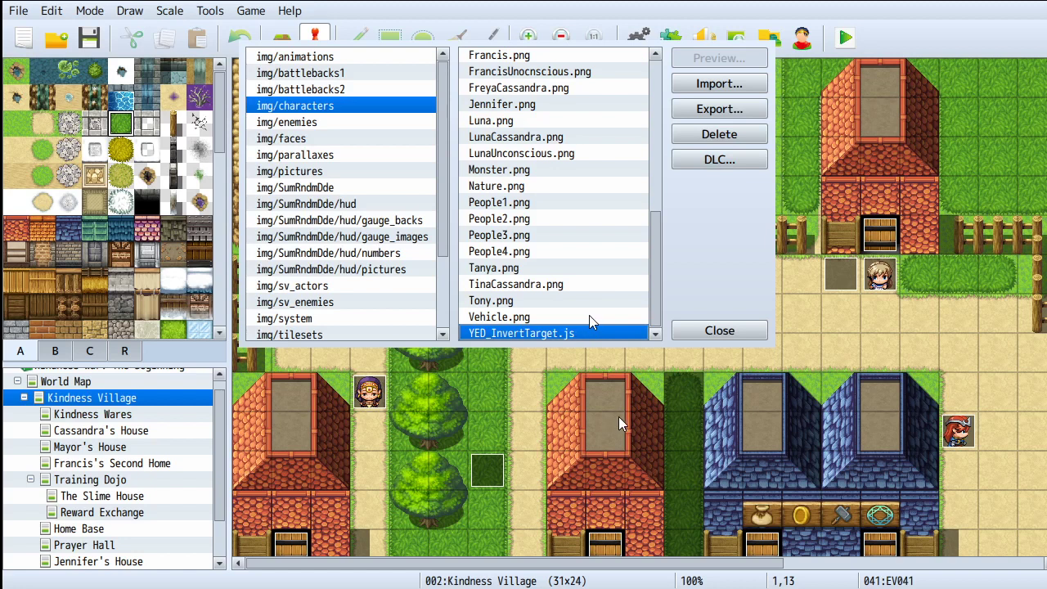
click(727, 135)
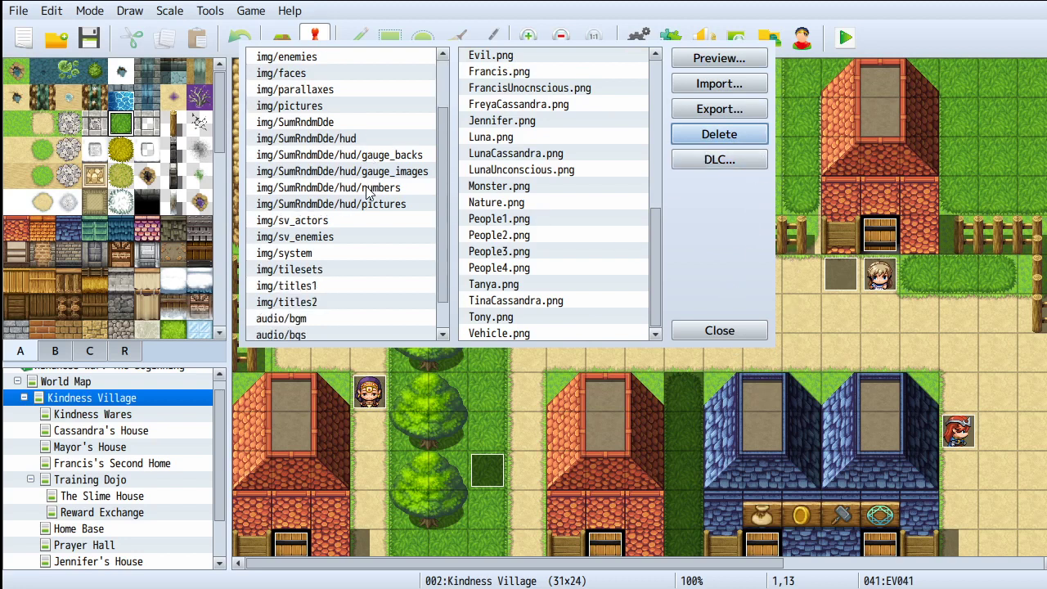
scroll(378, 177, down, 2)
scroll(391, 147, up, 2)
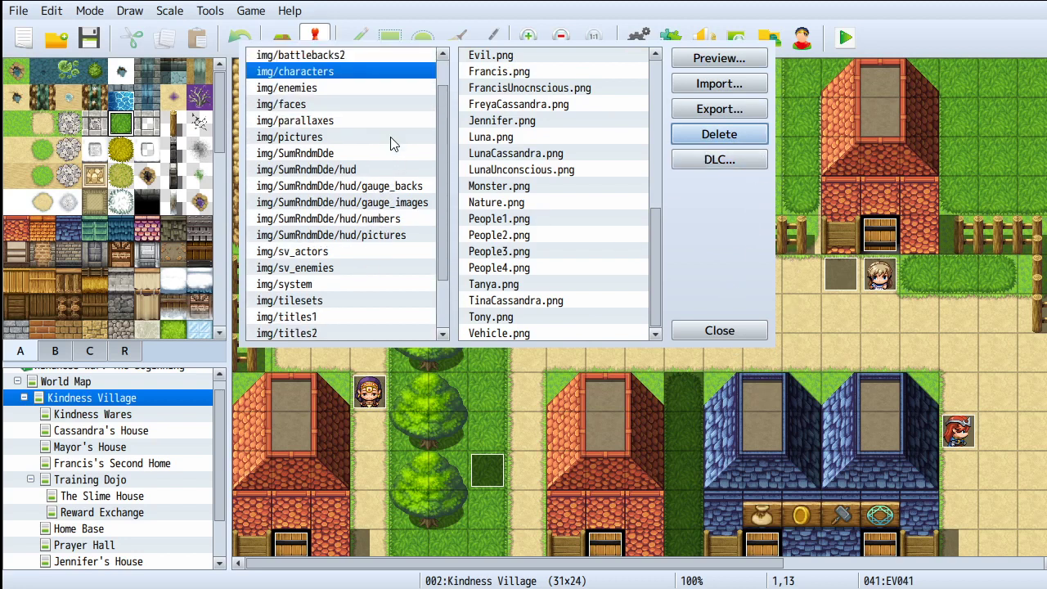
click(720, 331)
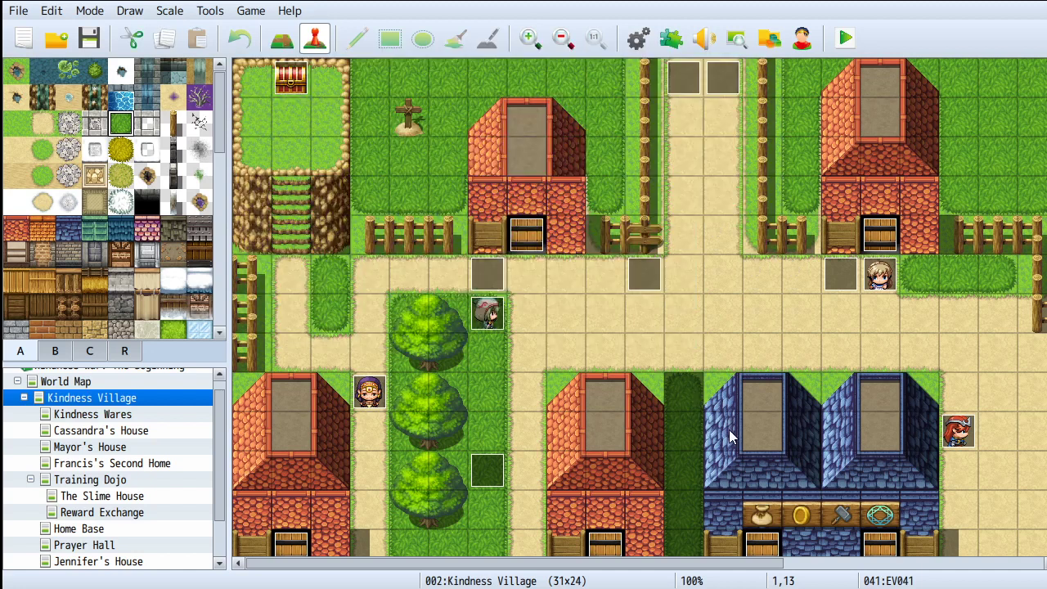
Step: Open the Character Generator, review the Kid's Accessory, Clothing, Wing and Tail parts, and close the generator
click(802, 52)
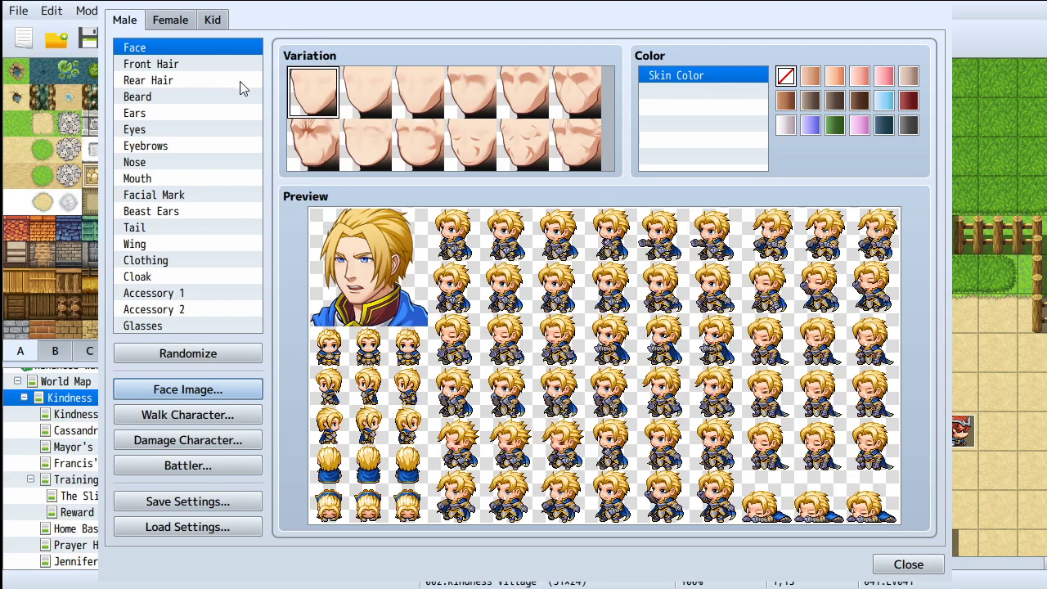
click(214, 20)
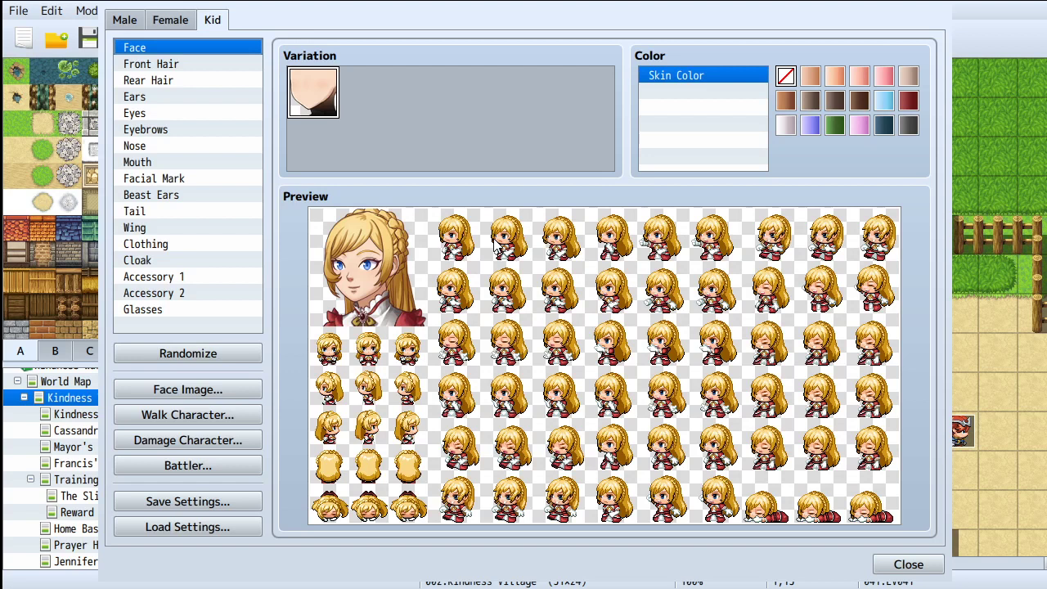
click(187, 292)
click(182, 277)
click(191, 243)
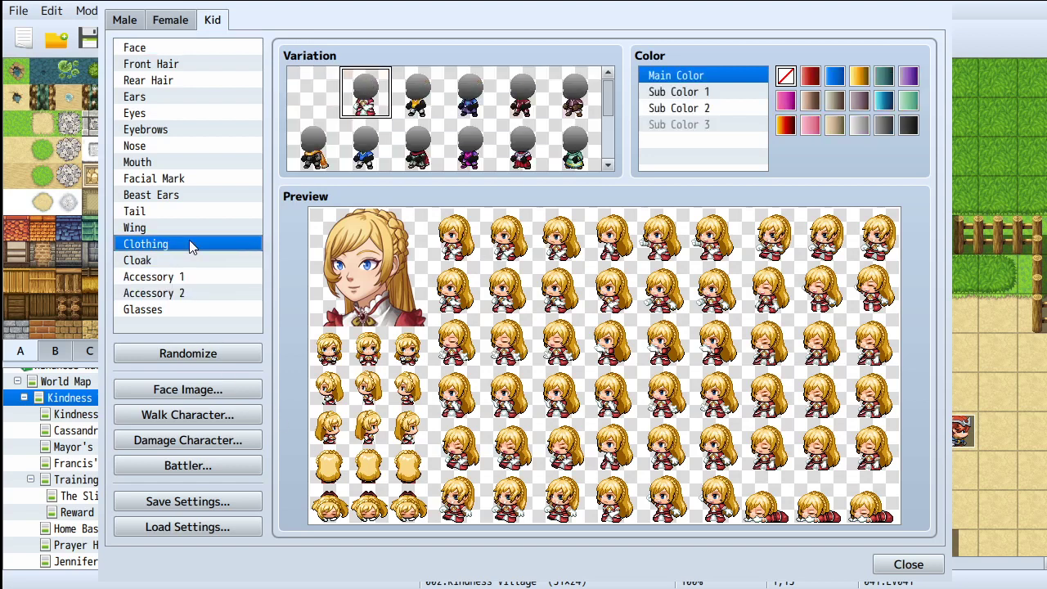
click(191, 230)
click(197, 214)
click(202, 232)
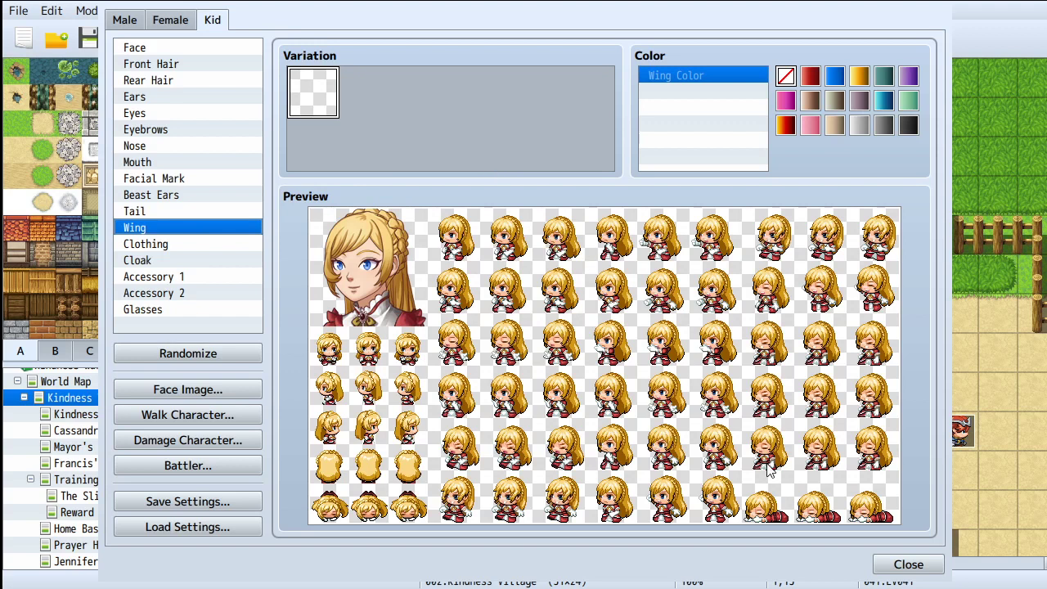
click(882, 565)
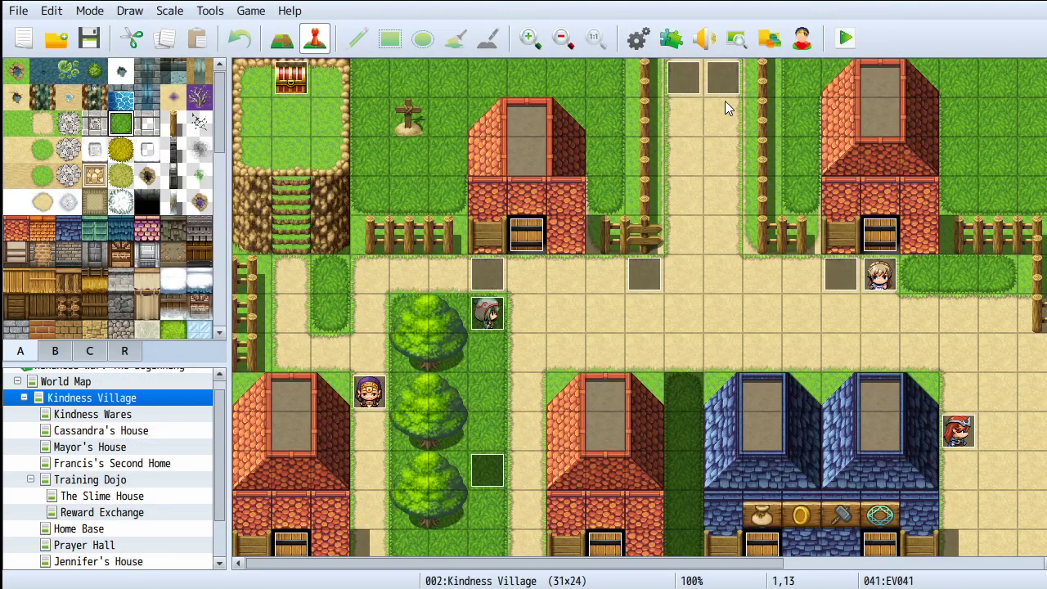
Step: Start a playtest without saving the changes to the game and continue from save File 23
click(844, 41)
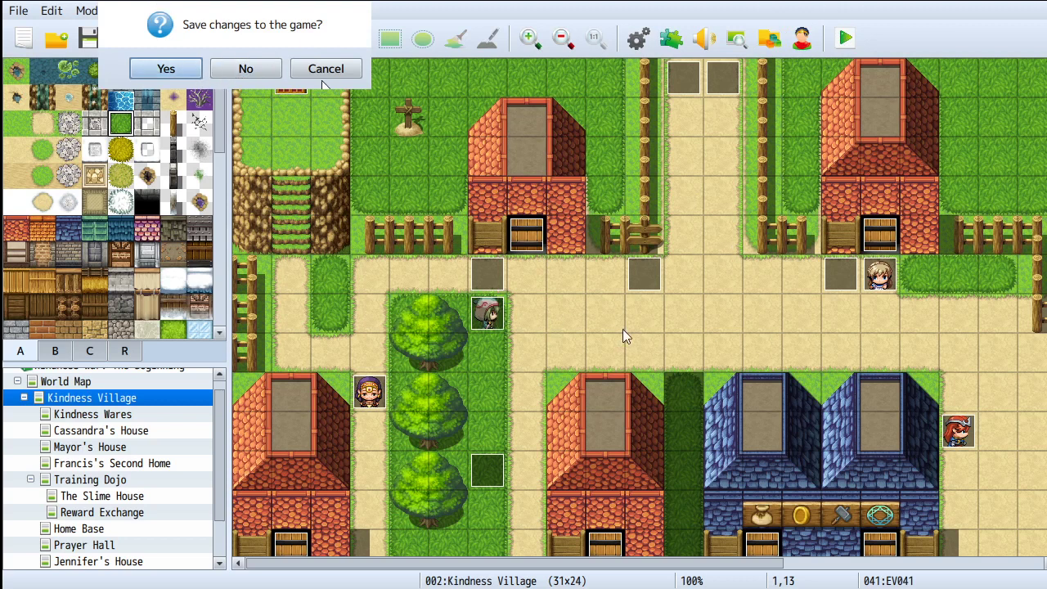
click(253, 74)
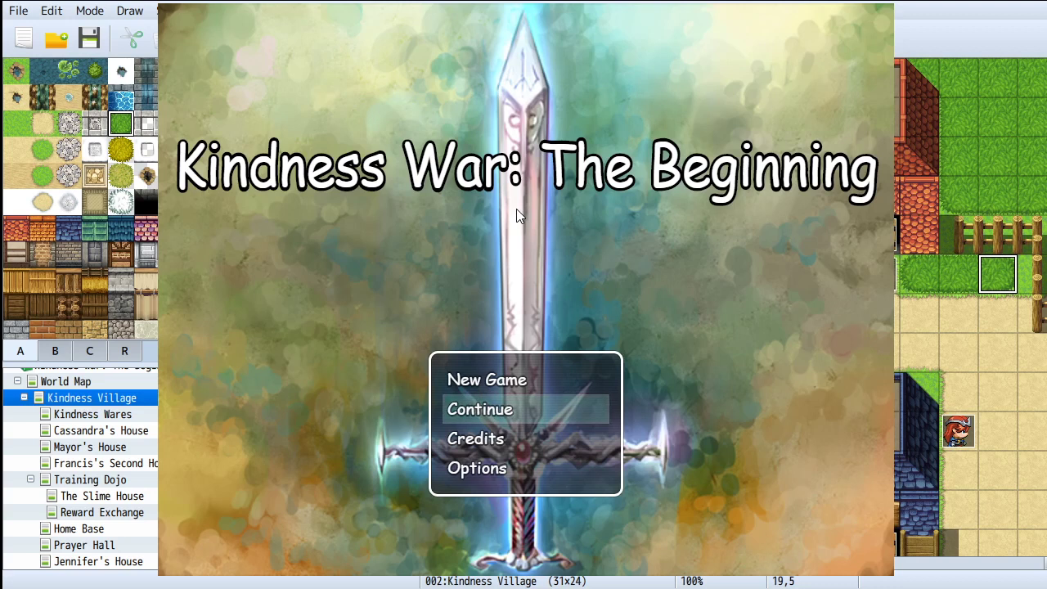
key(Return)
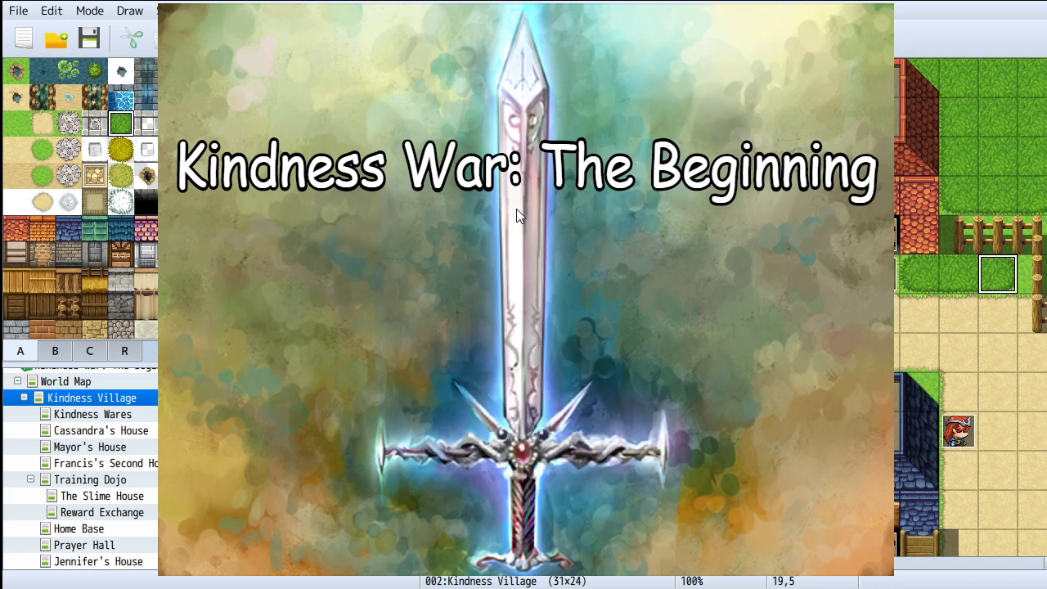
key(Return)
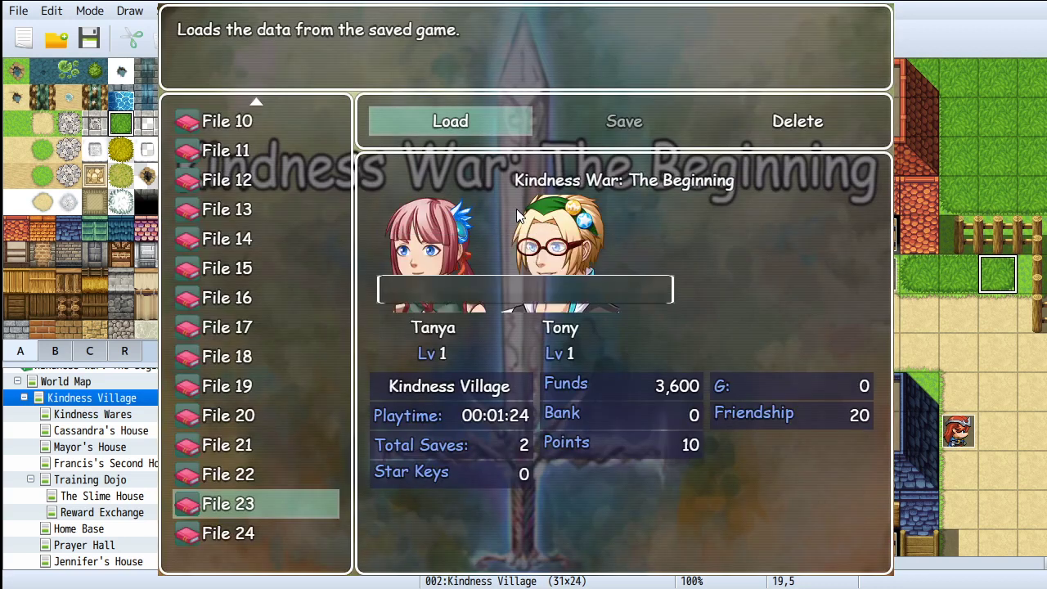
key(Return)
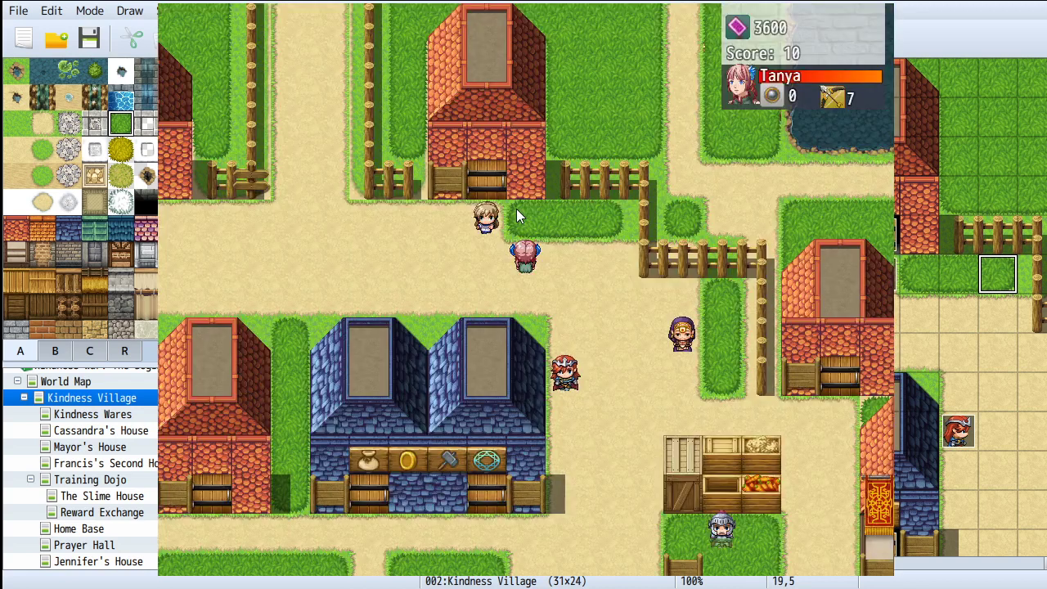
Step: Walk the player character west through the village and up and down the grass strip beside the blue-roofed shops
key(Left)
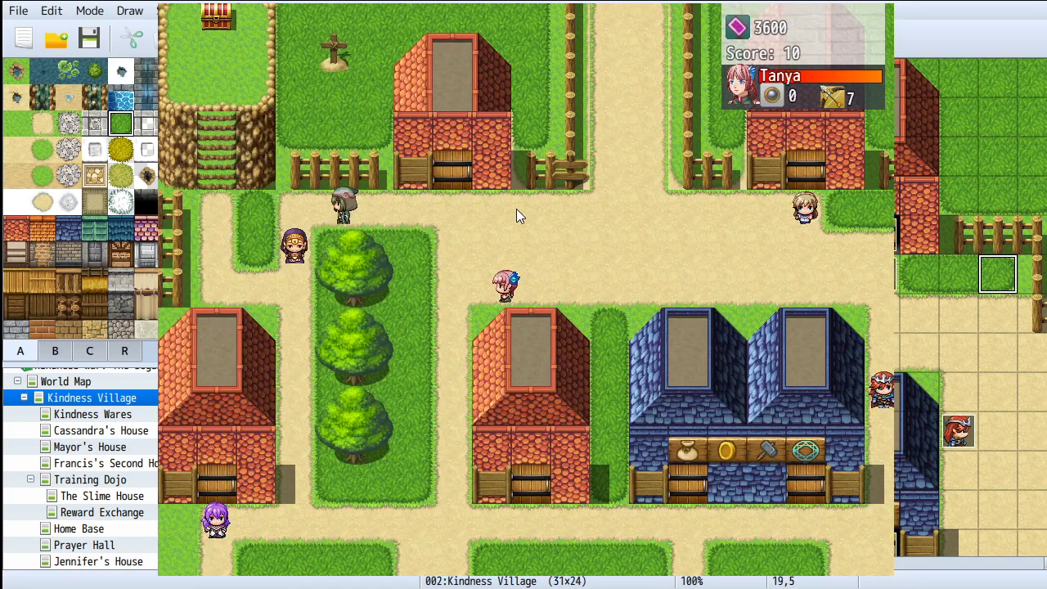
key(Up)
key(Down)
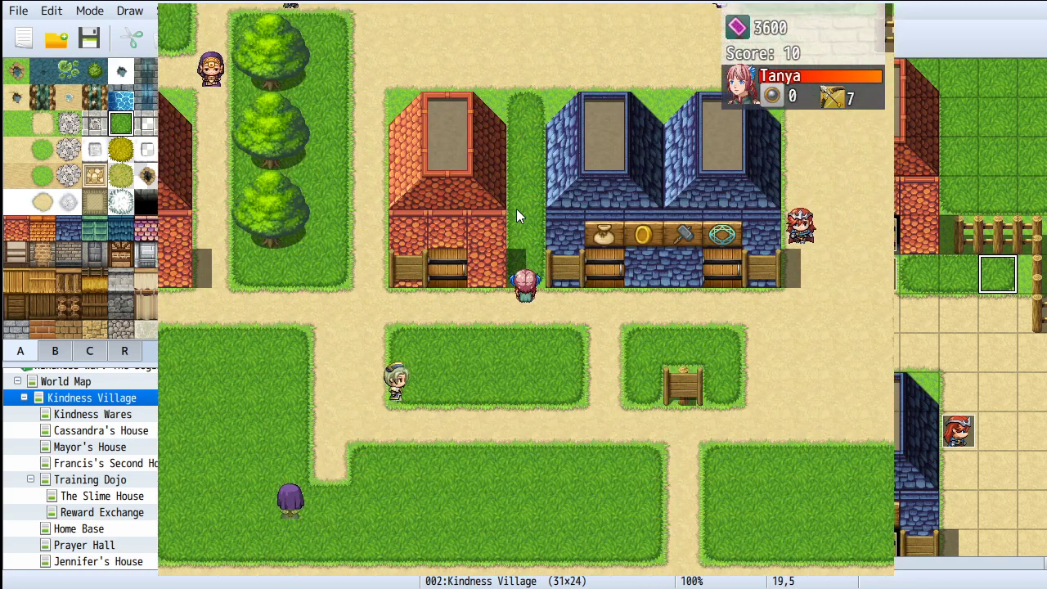
key(Up)
key(Down)
key(Up)
key(Down)
key(Up)
key(Left)
key(Down)
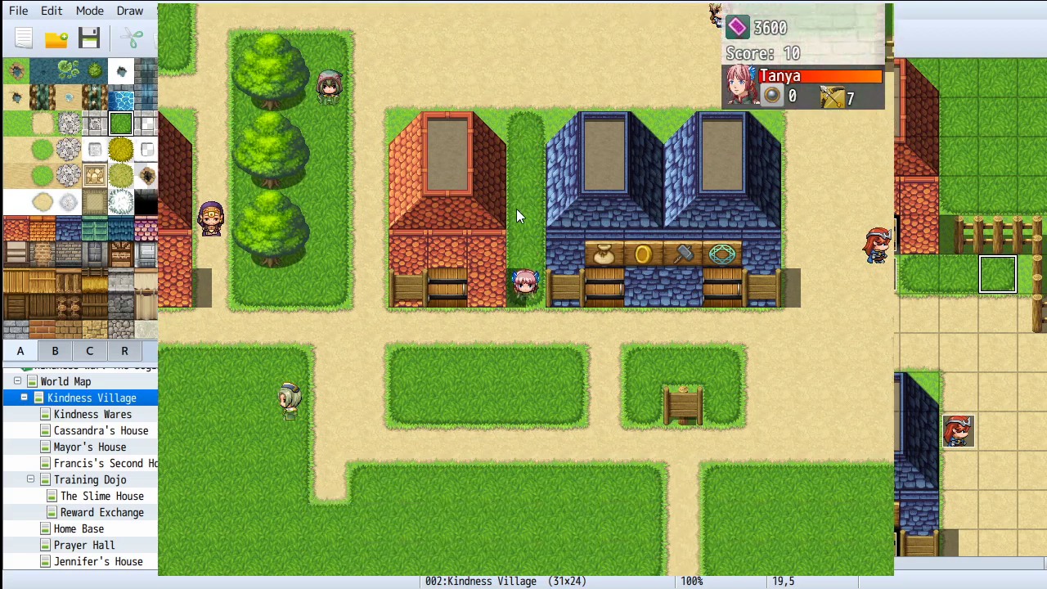
key(Up)
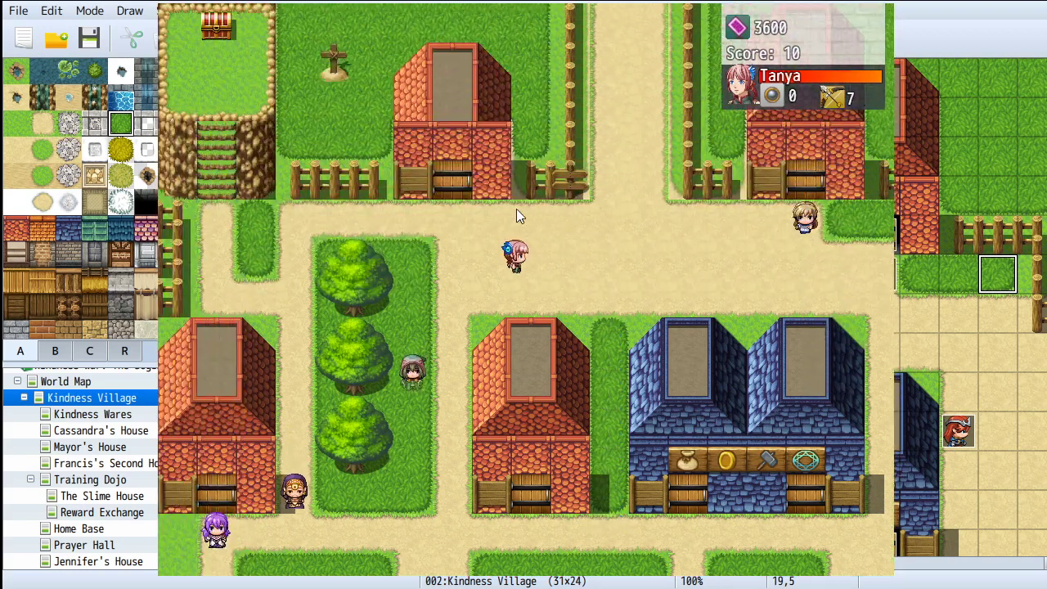
Step: Walk the player east and around the shops to the signposted grass patch and collect the hidden grab bag there
key(Right)
key(Down)
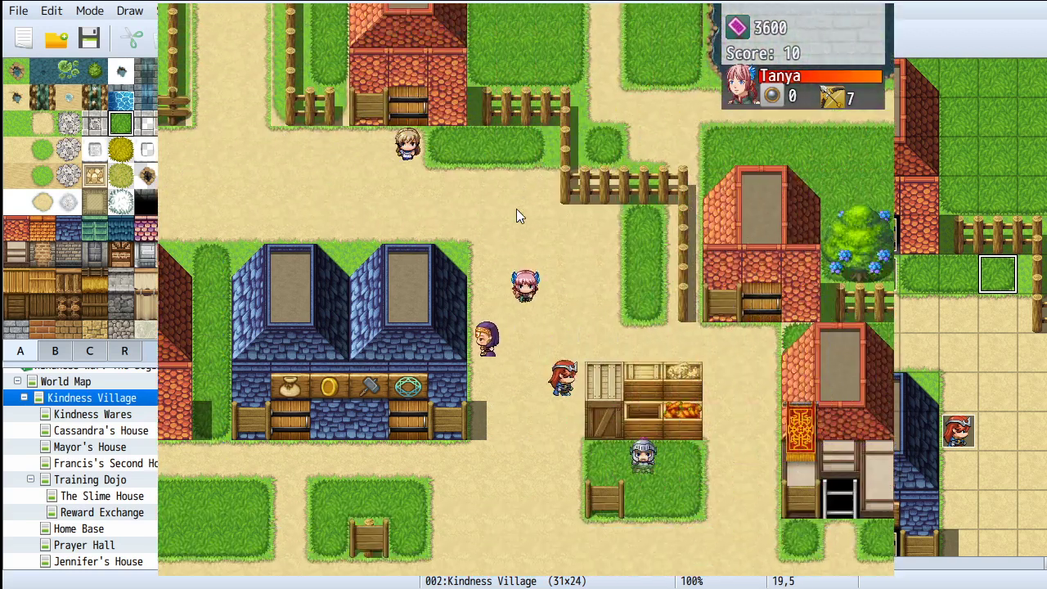
key(Down)
key(Left)
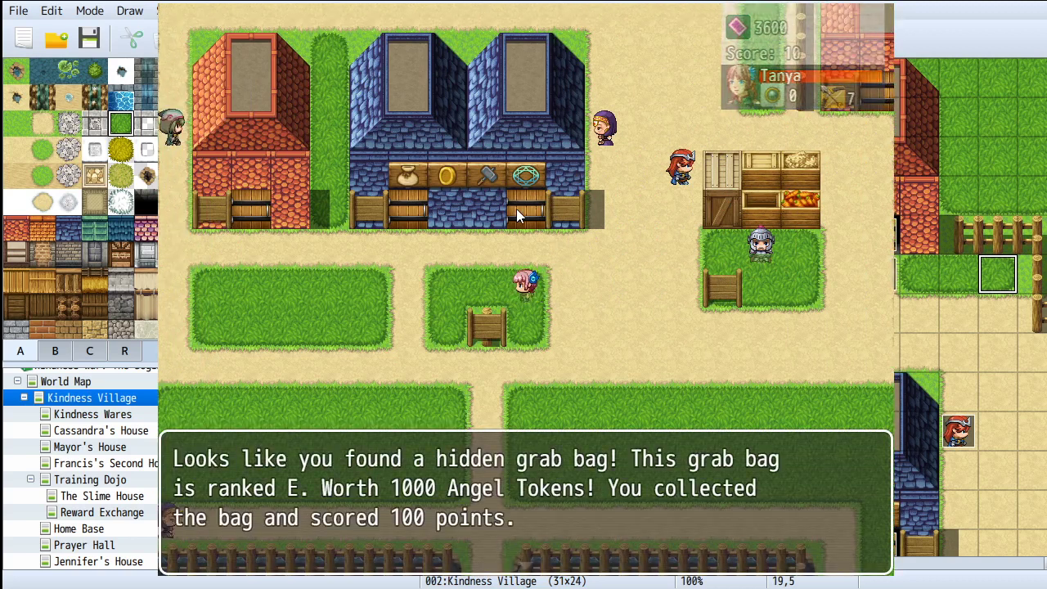
key(Return)
Step: Walk the player on through the village's southern part and close the playtest window
key(Down)
key(Left)
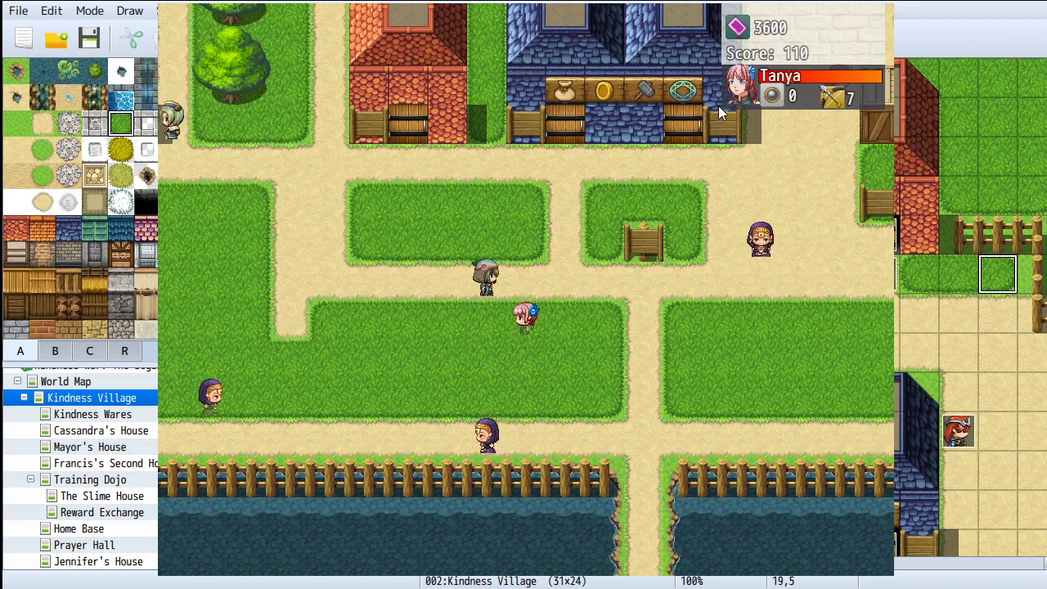
click(860, 15)
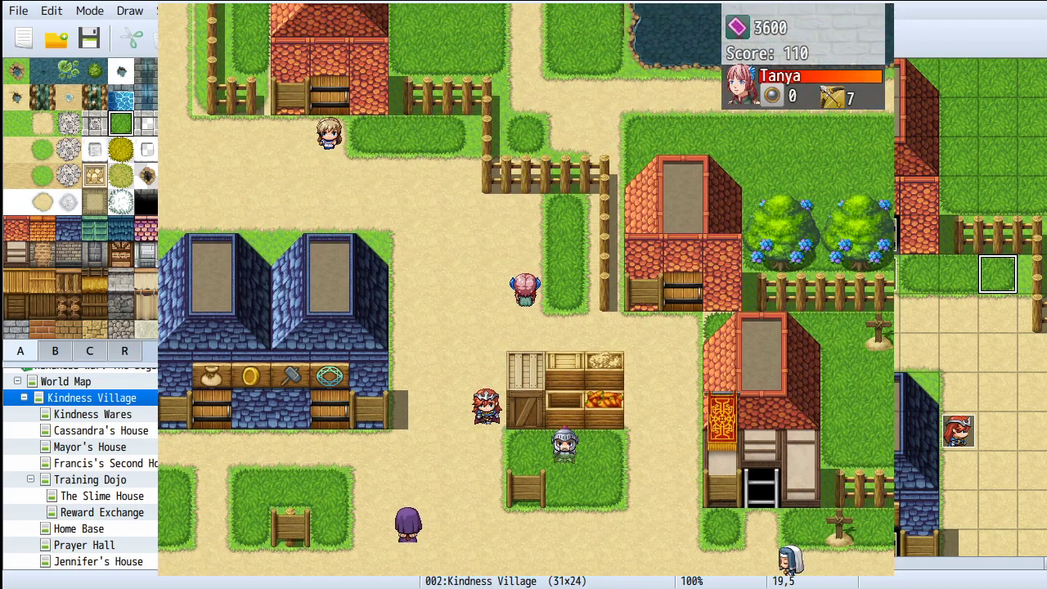
click(880, 2)
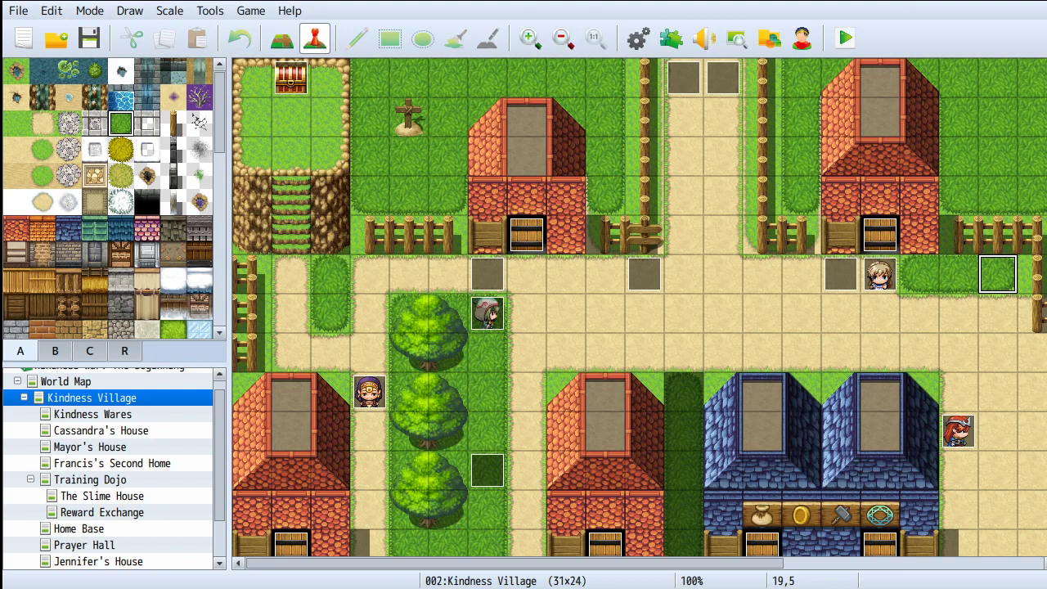
Step: Review the deployment settings for platform, encryption and output location, and cancel without deploying
key(Up)
key(Up)
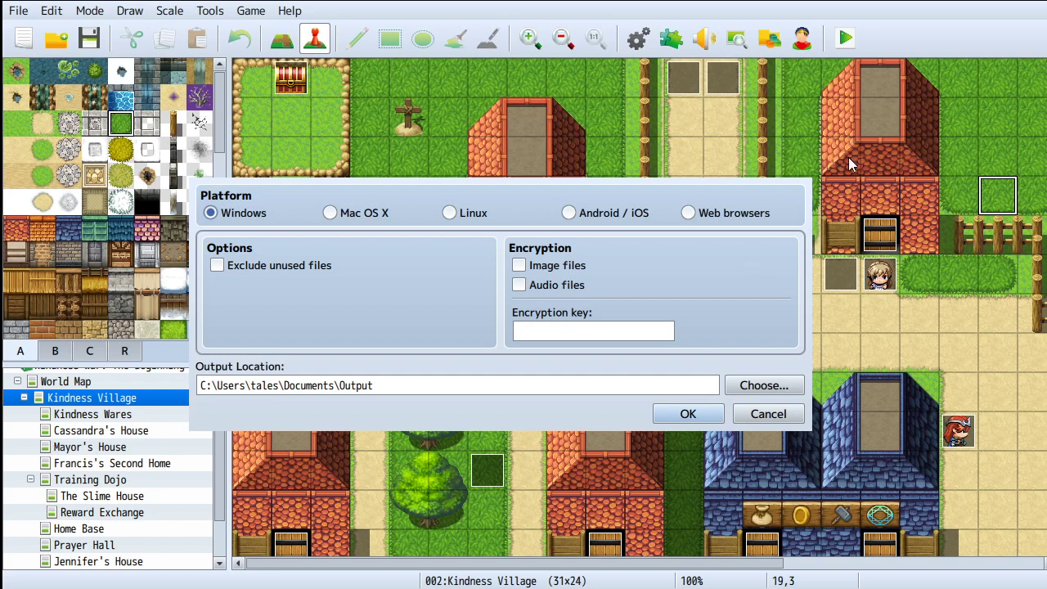
key(Escape)
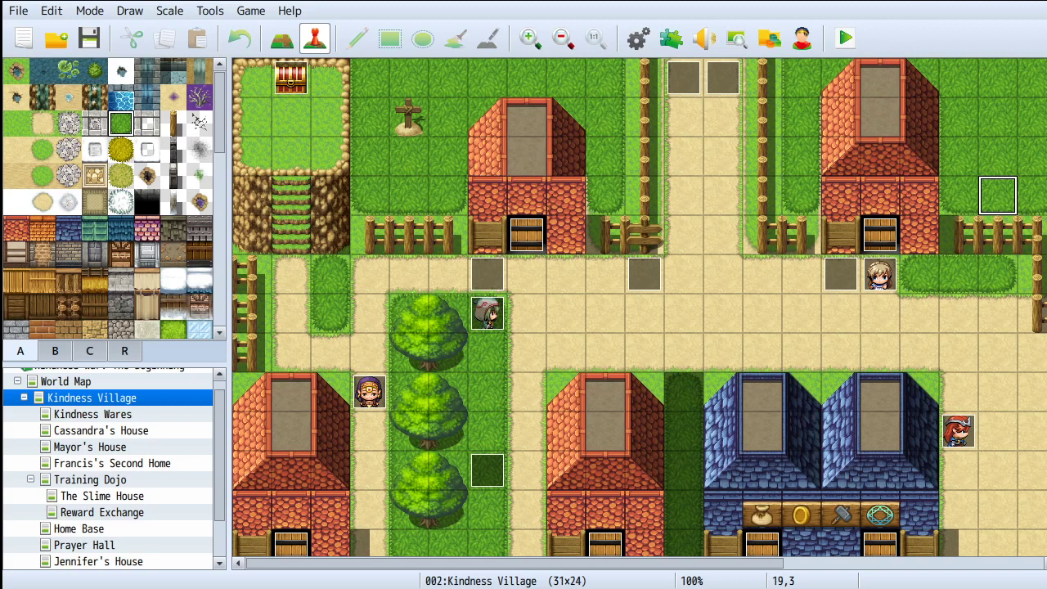
Step: Pick the Wall D (Stone) tile and switch to map editing with the Pencil tool
scroll(790, 214, down, 3)
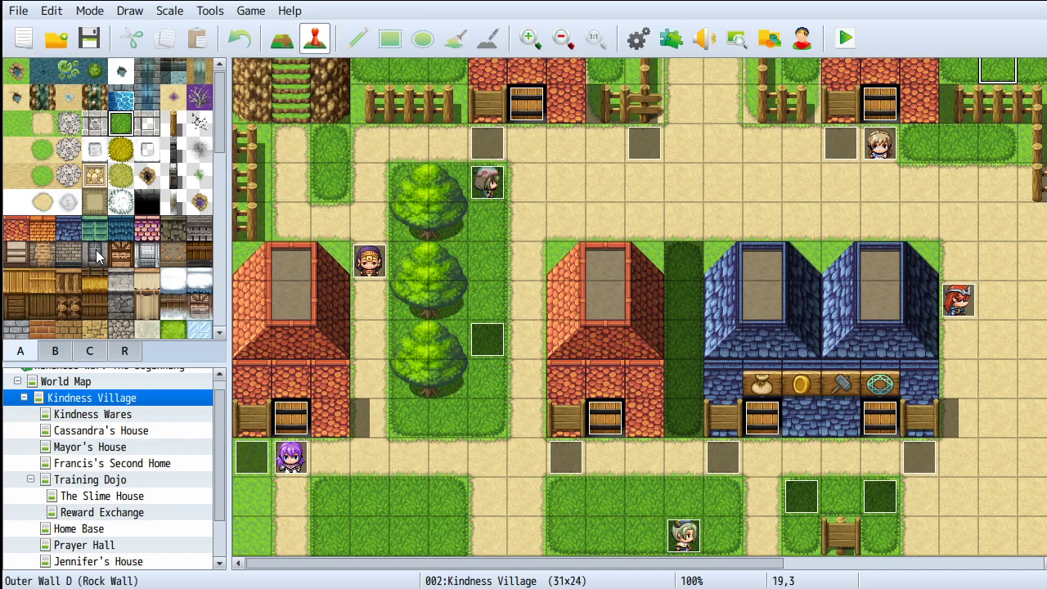
scroll(90, 245, down, 3)
scroll(90, 250, down, 1)
scroll(98, 229, up, 2)
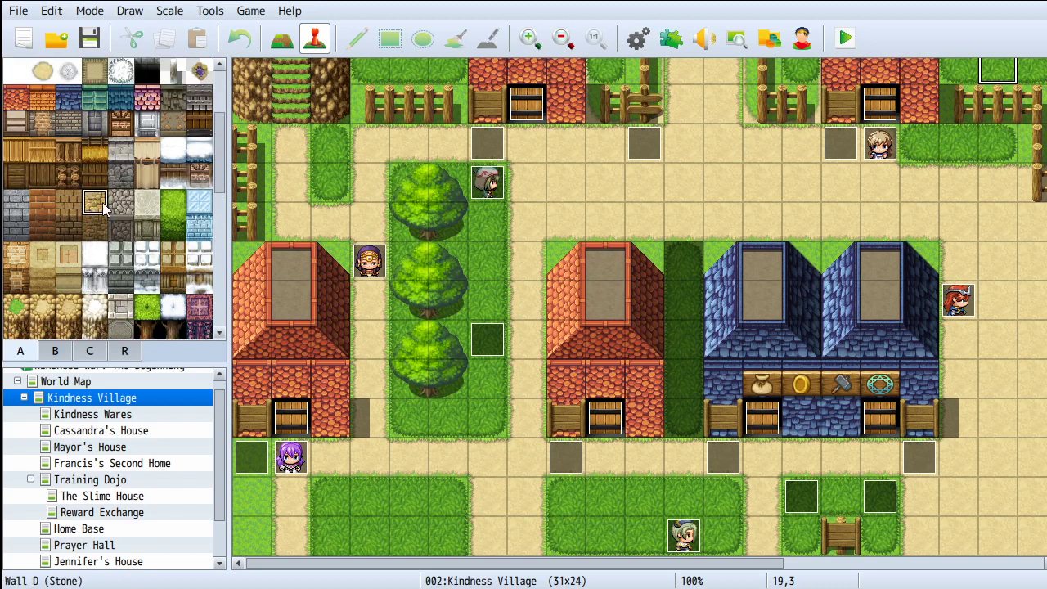
click(280, 39)
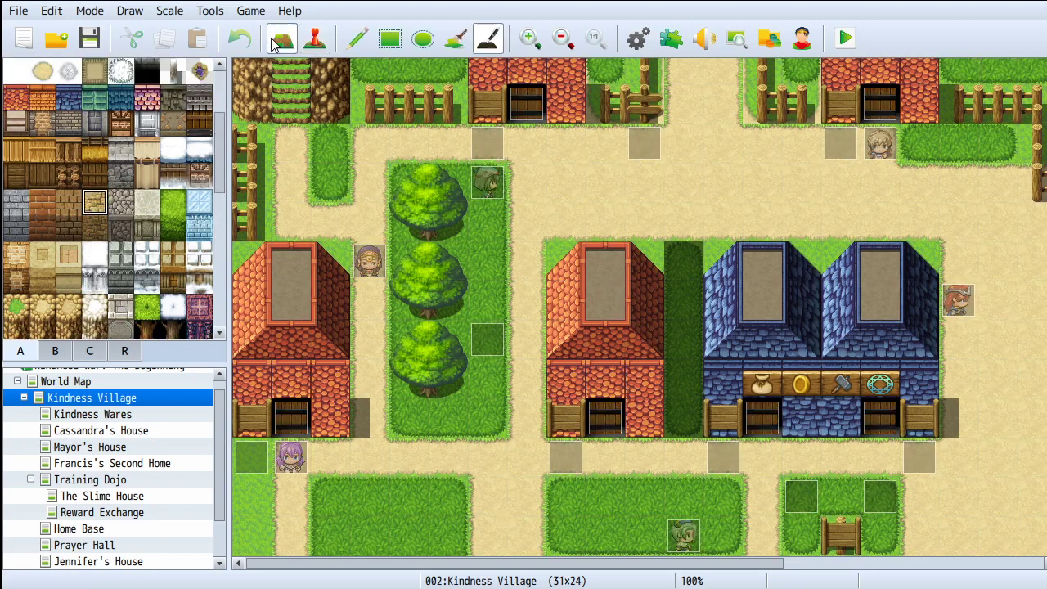
click(358, 39)
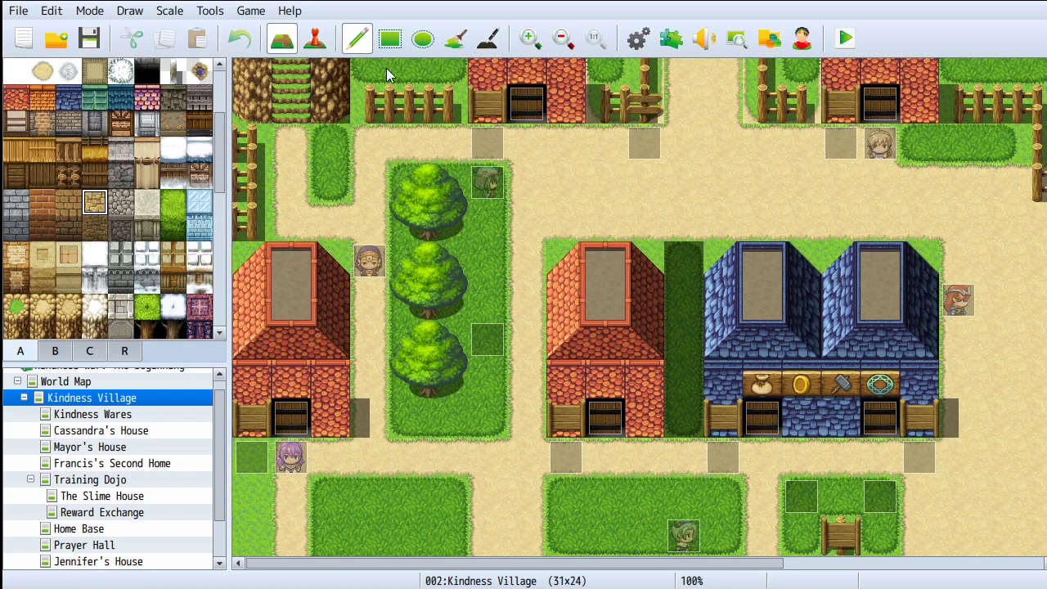
Step: Try a stone wall tile on the sandy path north of the middle red-roofed house and undo it
click(605, 183)
key(ctrl+z)
Step: Try the grass tile on two squares of the sandy path north of the middle red-roofed house and undo both
scroll(44, 244, down, 2)
scroll(44, 245, down, 5)
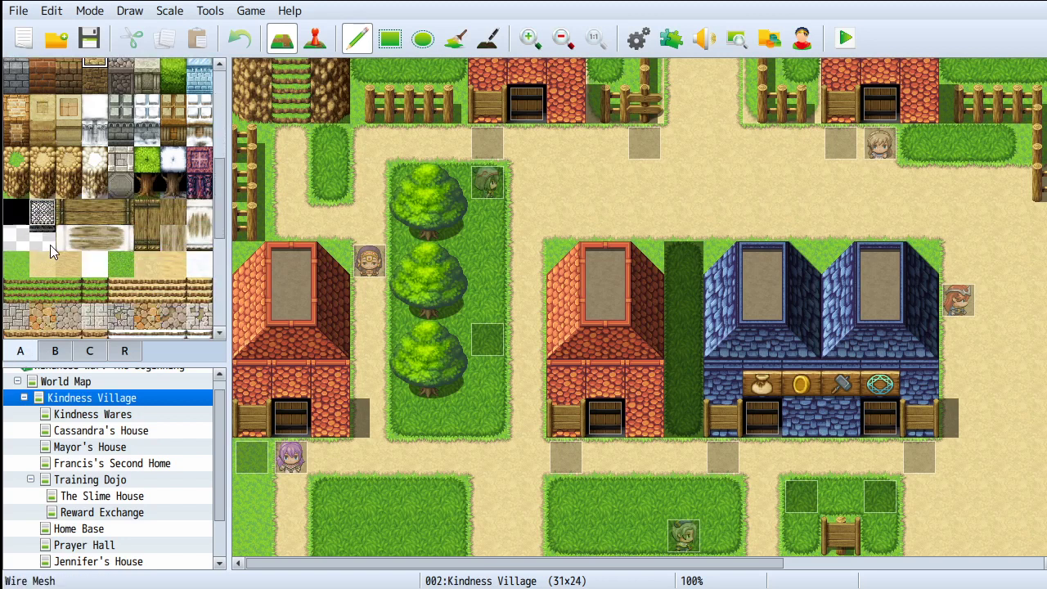
scroll(17, 262, up, 6)
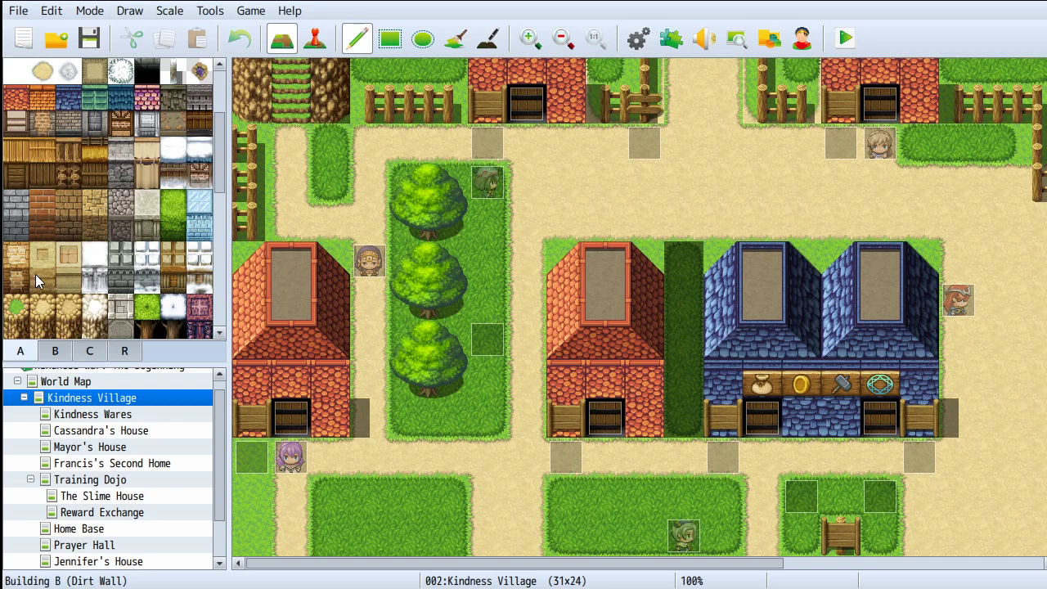
click(46, 92)
click(43, 69)
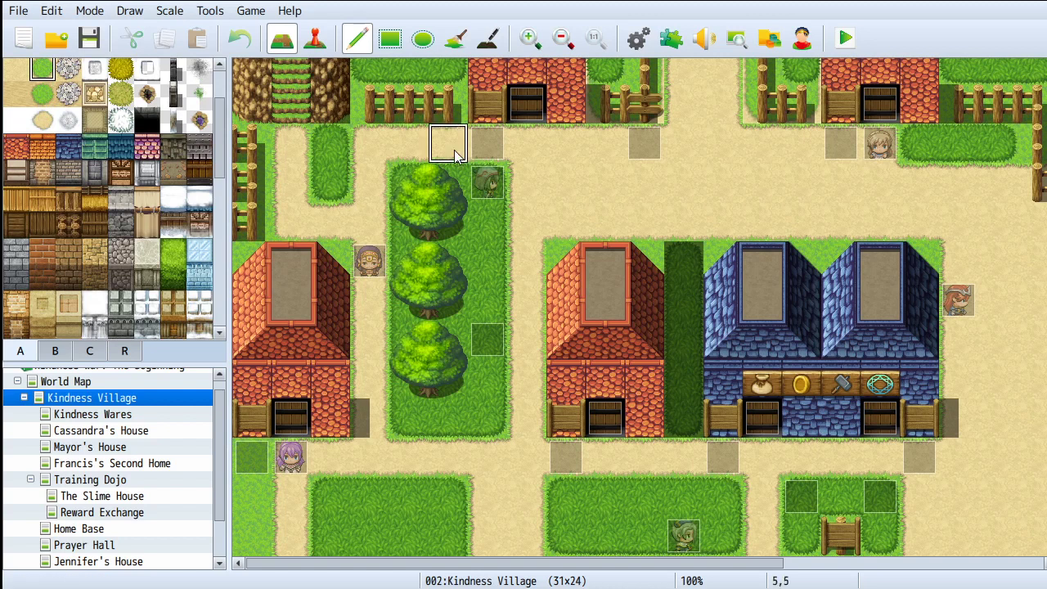
click(565, 182)
click(605, 181)
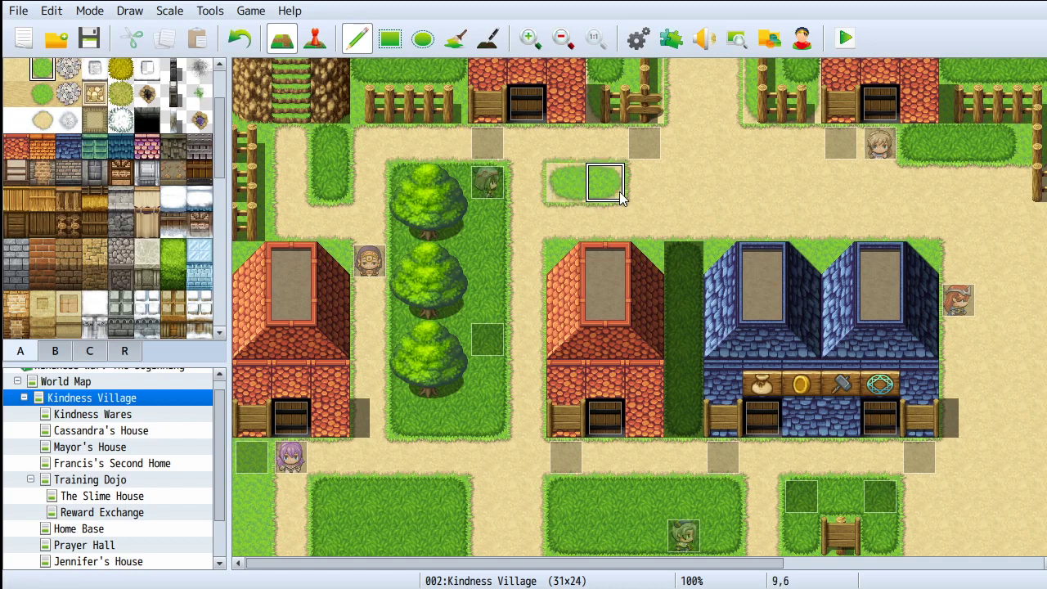
key(ctrl+z)
key(ctrl+z)
Step: Try a brick wall tile on the sandy path just south of the northern red-roofed house and undo it
scroll(150, 305, down, 2)
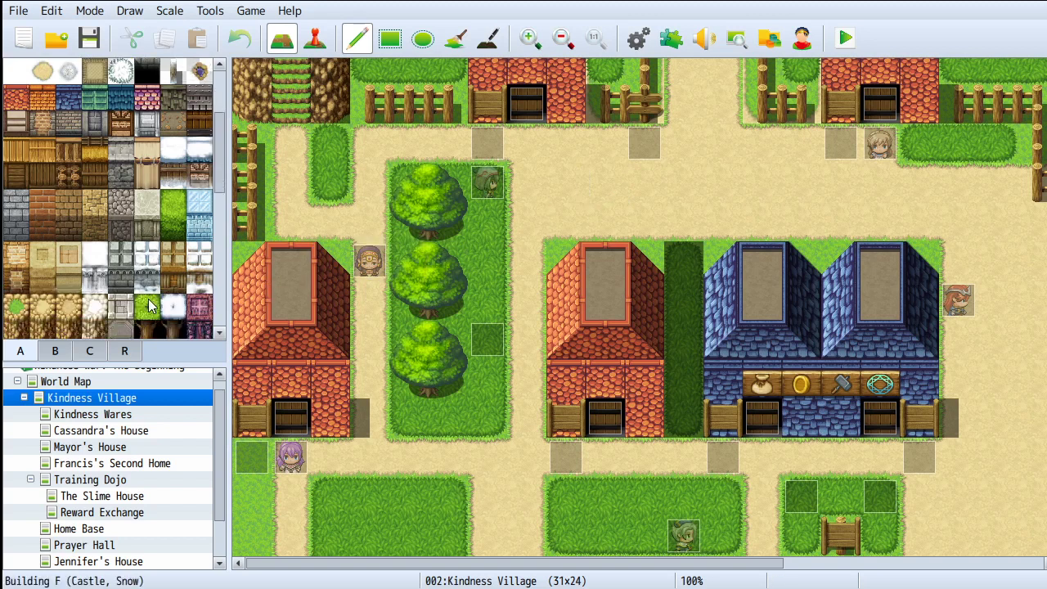
click(602, 161)
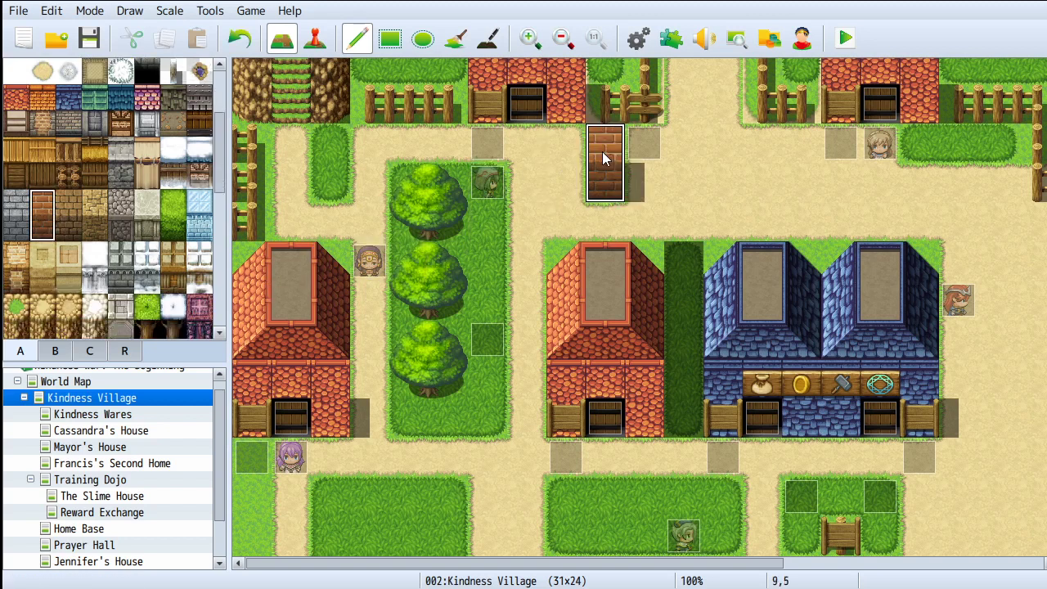
key(ctrl+z)
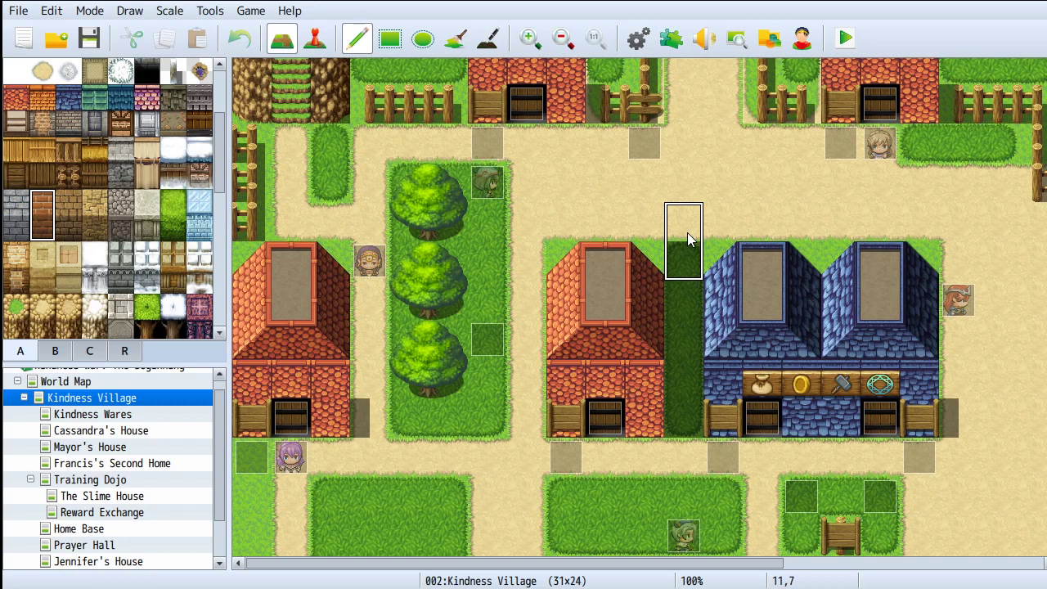
Step: Look through the B tile set's decorations, including windows, pots, plants, market stalls and snowy trees
click(55, 350)
scroll(93, 270, down, 5)
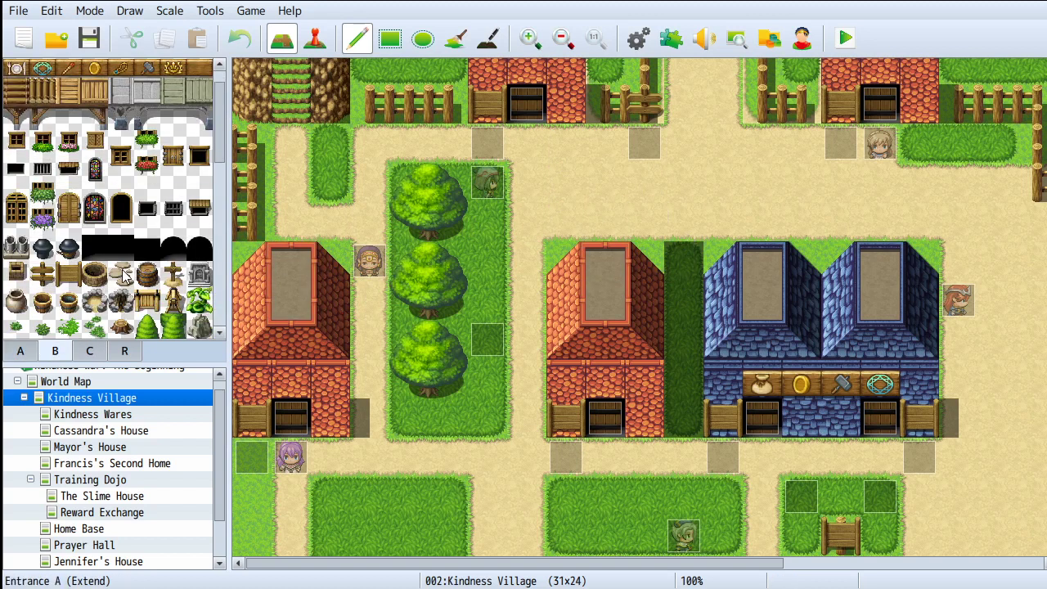
scroll(132, 265, down, 2)
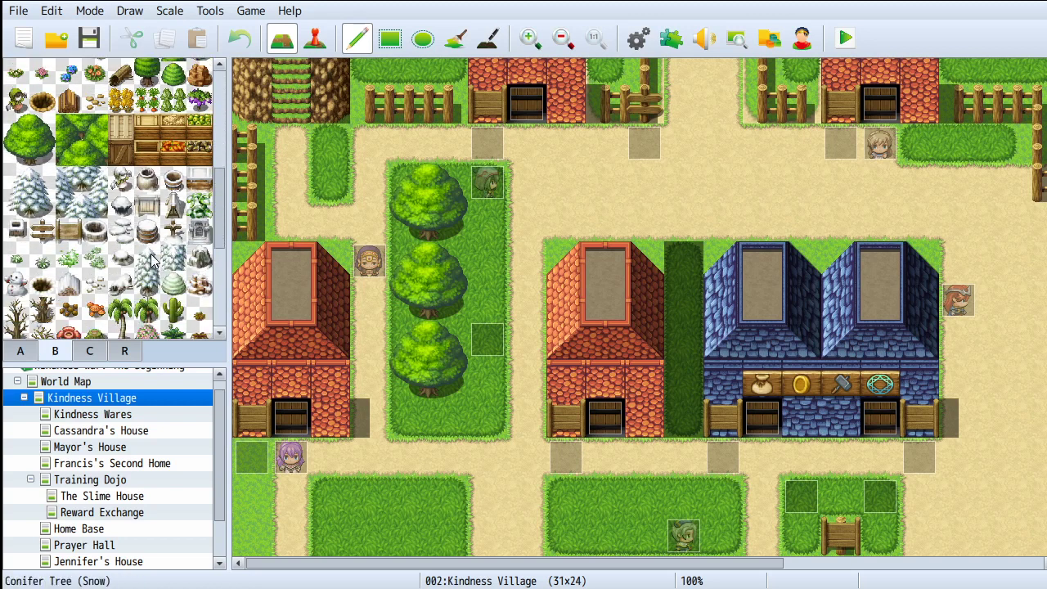
Step: Try marking the village's northern houses, lawns and path as region 1 from the region palette, and undo it
click(126, 352)
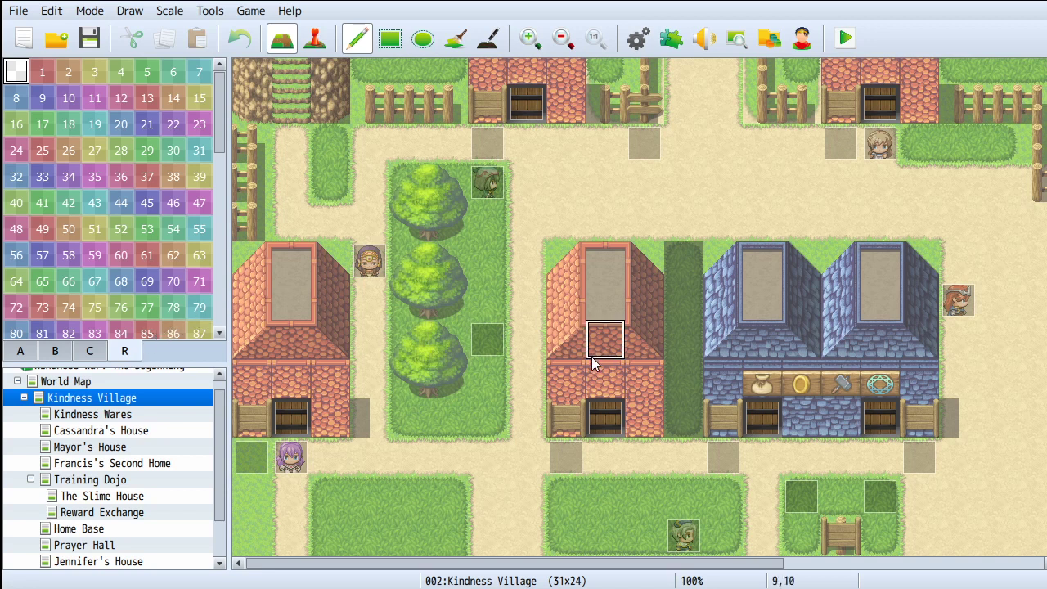
scroll(598, 322, up, 2)
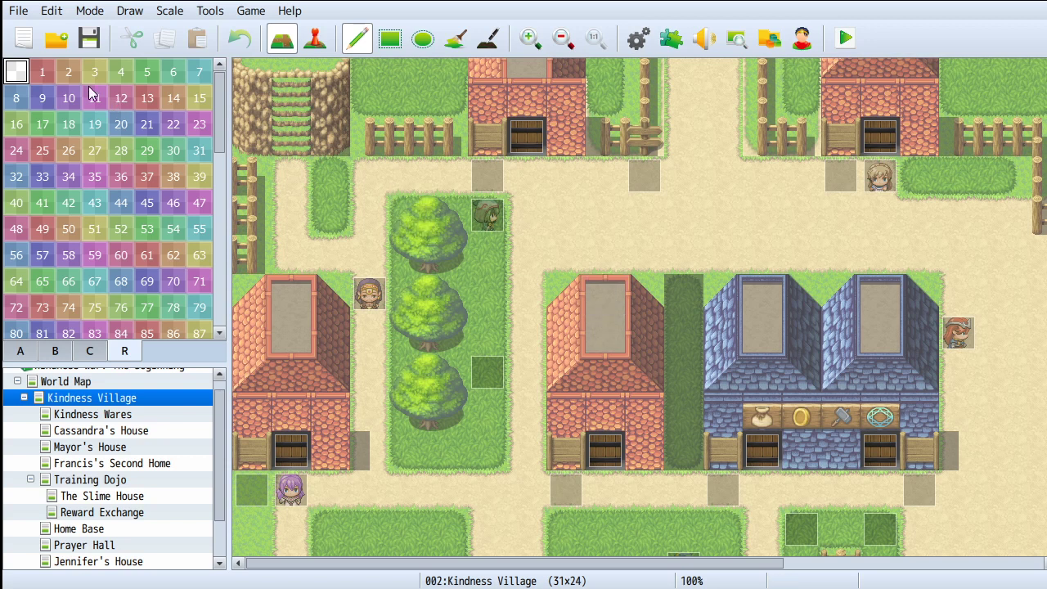
click(54, 72)
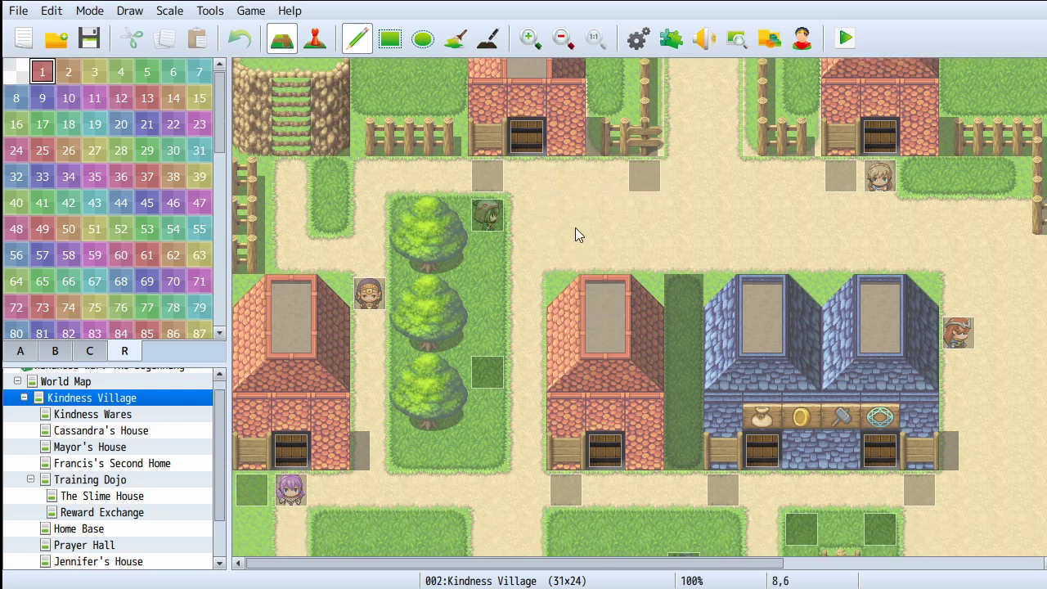
scroll(575, 227, up, 3)
mouse_move(573, 82)
mouse_down()
mouse_move(584, 87)
mouse_move(251, 79)
mouse_move(252, 236)
mouse_move(526, 197)
mouse_move(613, 127)
mouse_move(405, 119)
mouse_move(446, 199)
mouse_move(503, 233)
mouse_move(642, 256)
mouse_move(605, 122)
mouse_move(765, 127)
mouse_move(974, 275)
mouse_move(677, 174)
mouse_move(679, 119)
mouse_move(853, 157)
mouse_move(713, 75)
mouse_move(905, 80)
mouse_move(949, 205)
mouse_move(999, 270)
mouse_move(984, 104)
mouse_move(814, 225)
mouse_move(566, 275)
mouse_move(299, 275)
mouse_move(279, 253)
mouse_move(262, 274)
mouse_move(263, 236)
mouse_move(297, 160)
mouse_up()
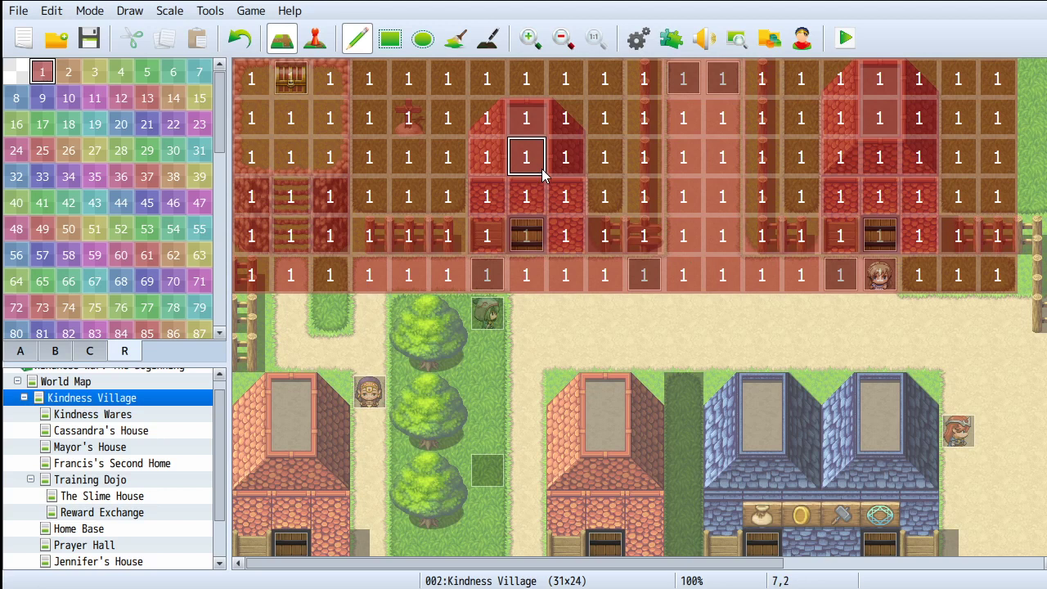
drag(1035, 79, 1037, 262)
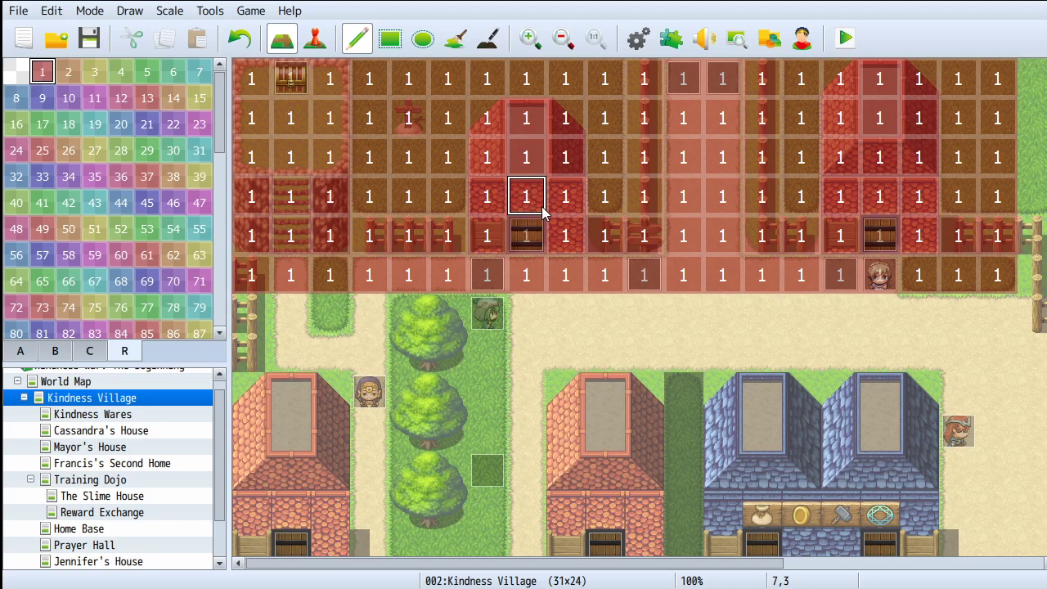
key(ctrl+z)
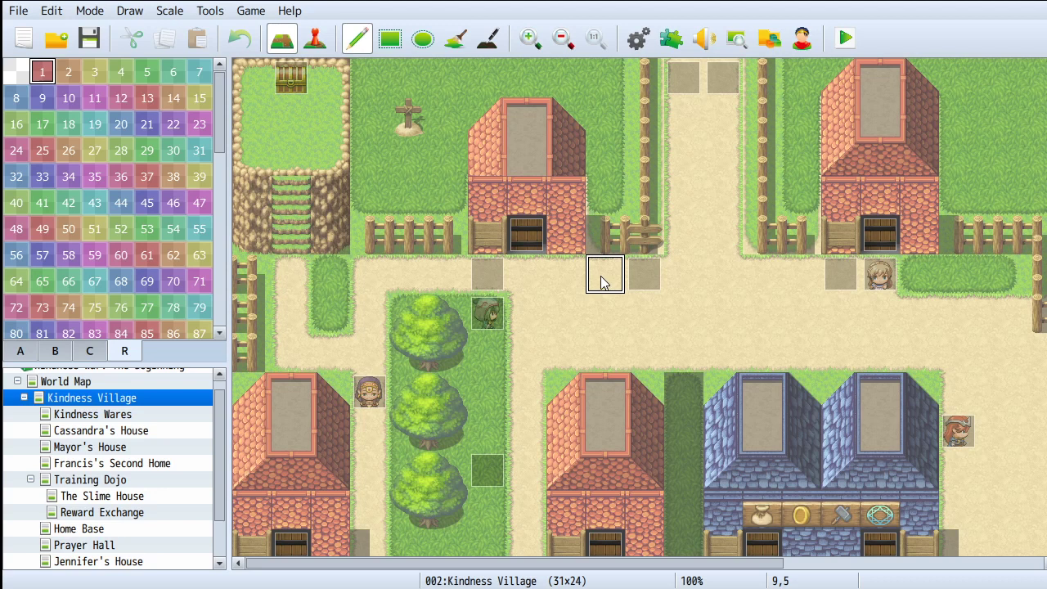
Step: Try marking the L-shaped grass field in the village's southwest as region 1, and undo it
scroll(589, 340, down, 5)
scroll(567, 331, down, 4)
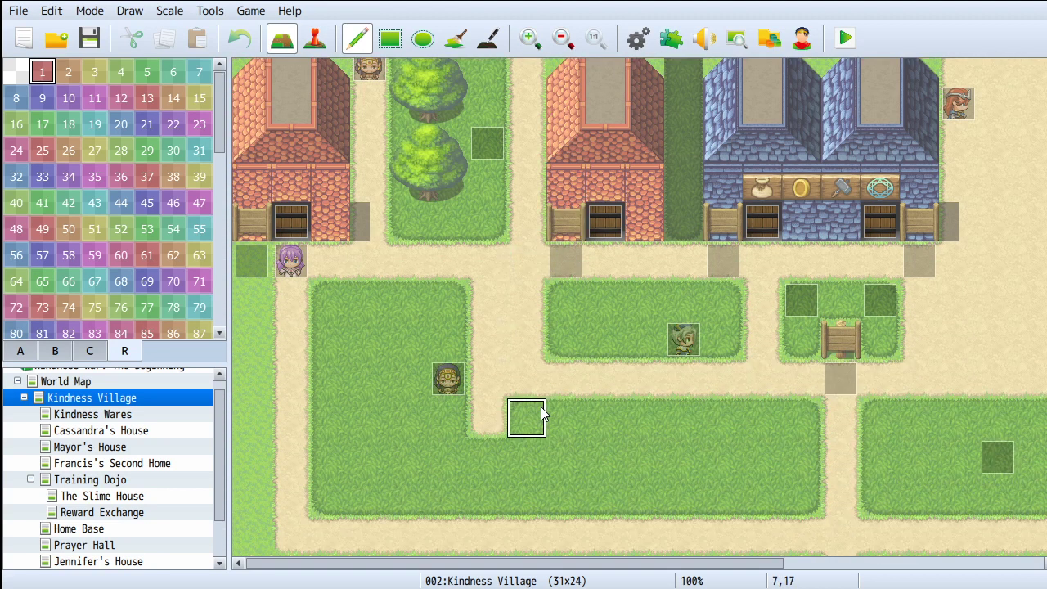
mouse_move(542, 413)
mouse_down()
mouse_move(801, 419)
mouse_move(645, 497)
mouse_move(487, 458)
mouse_move(425, 490)
mouse_move(319, 343)
mouse_move(423, 316)
mouse_move(439, 335)
mouse_move(434, 397)
mouse_move(409, 341)
mouse_move(376, 435)
mouse_move(411, 467)
mouse_move(364, 462)
mouse_move(663, 496)
mouse_move(794, 465)
mouse_move(401, 463)
mouse_move(407, 493)
mouse_move(344, 497)
mouse_up()
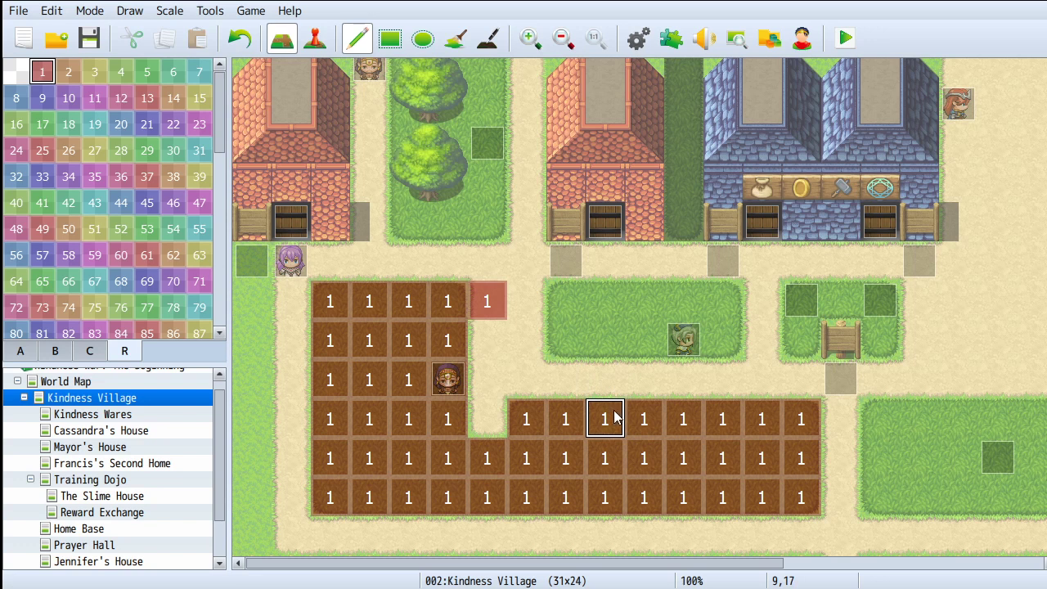
key(ctrl+z)
key(ctrl+z)
key(ctrl+z)
key(ctrl+z)
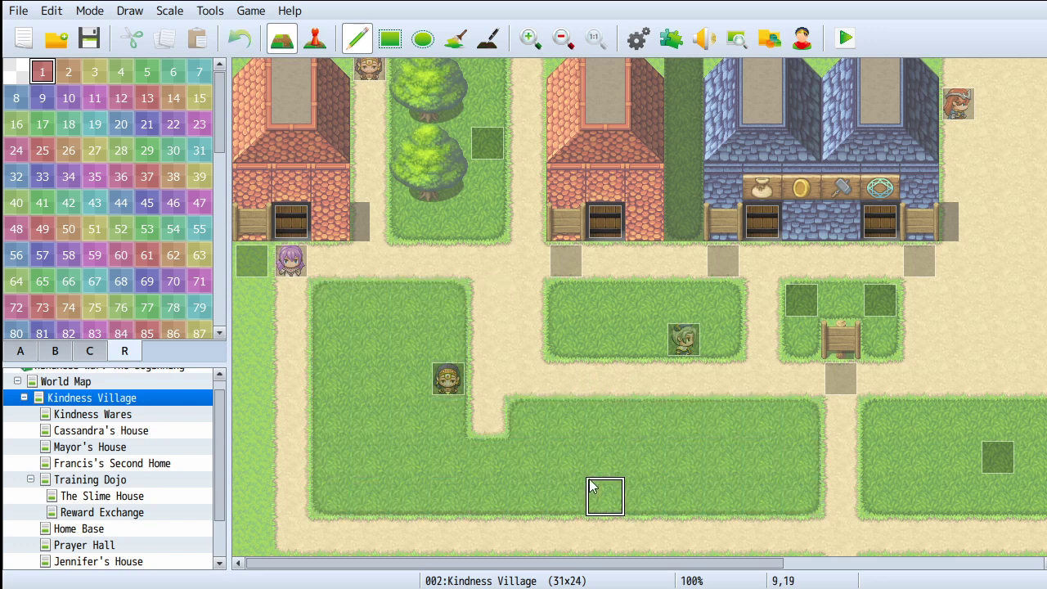
Step: Mark a block of sandy path 6 by 3 tiles north of the blue-roofed shops as region 2
scroll(603, 367, down, 3)
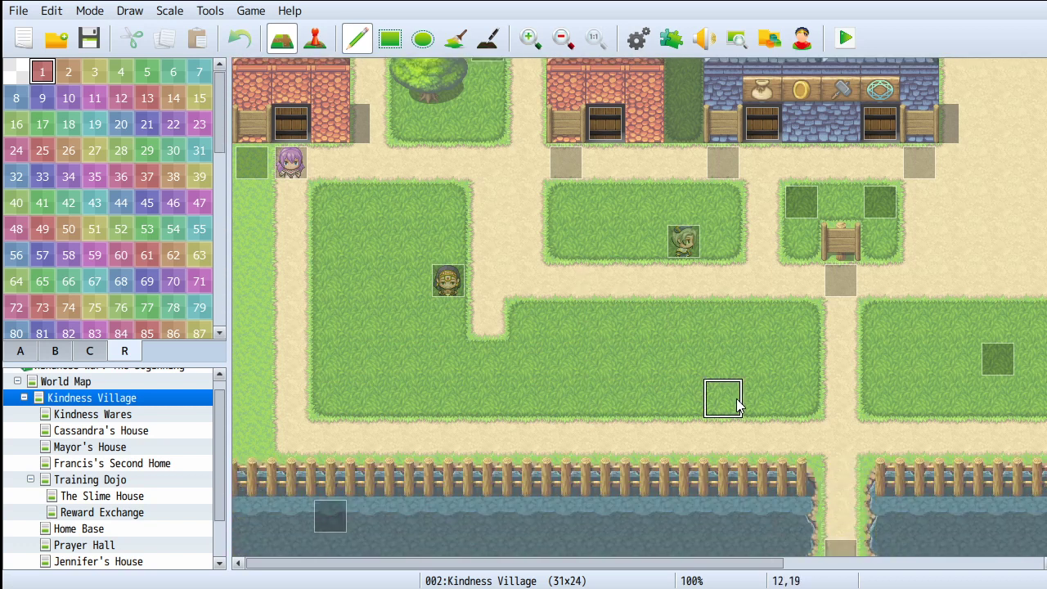
drag(656, 561, 727, 561)
scroll(760, 491, up, 2)
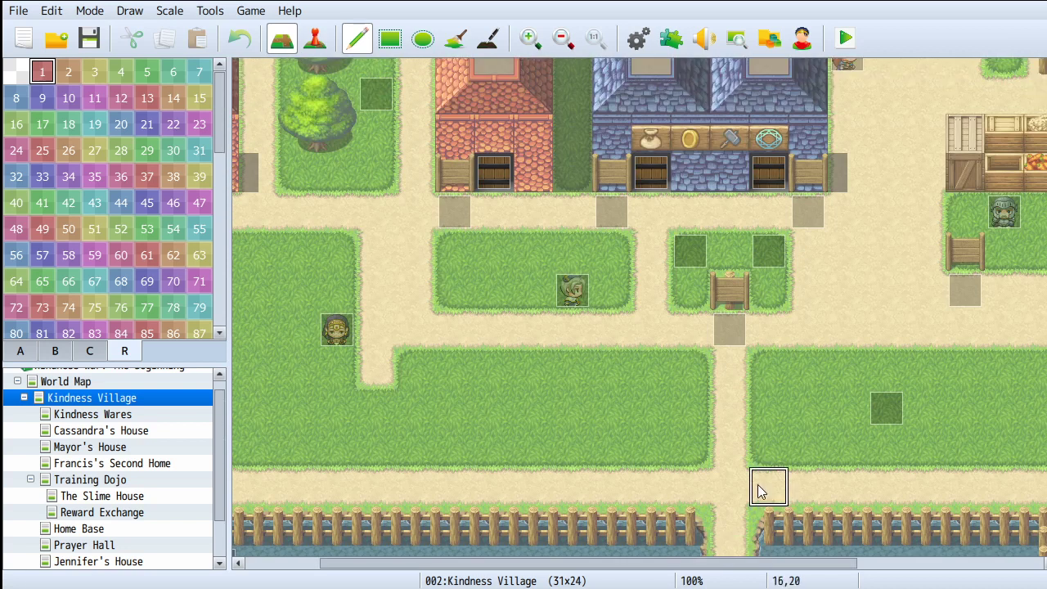
scroll(759, 487, up, 4)
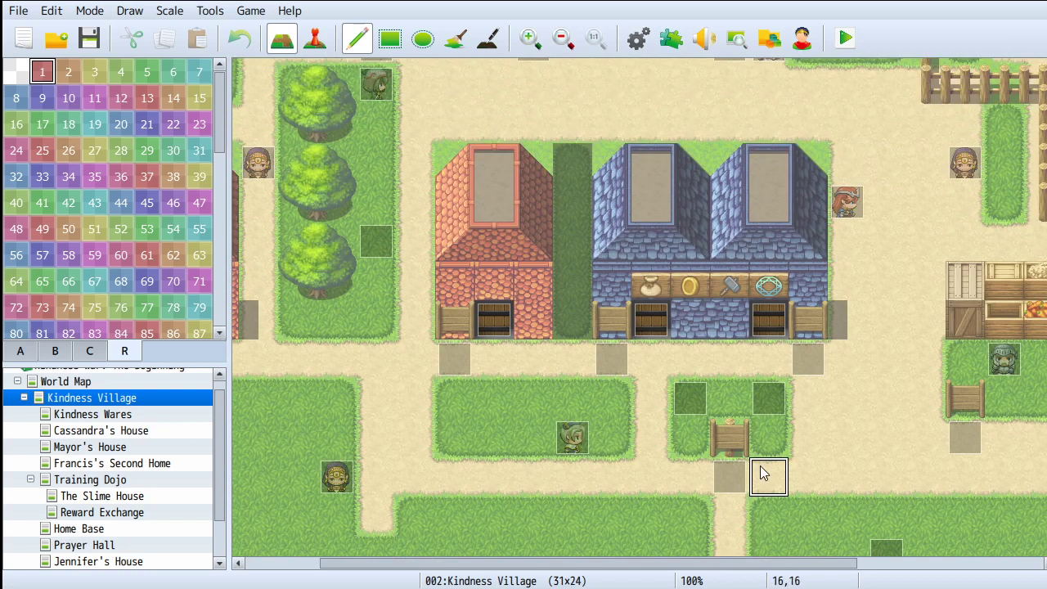
click(67, 72)
scroll(410, 296, up, 3)
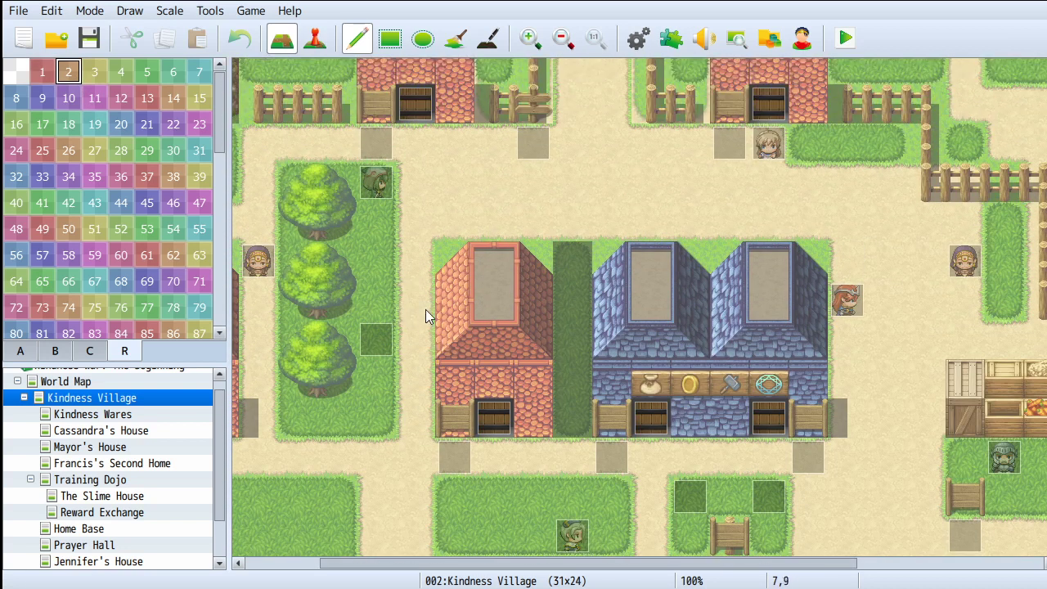
mouse_move(689, 160)
mouse_down()
mouse_move(592, 215)
mouse_move(692, 234)
mouse_move(520, 202)
mouse_move(679, 210)
mouse_move(724, 157)
mouse_move(677, 191)
mouse_up()
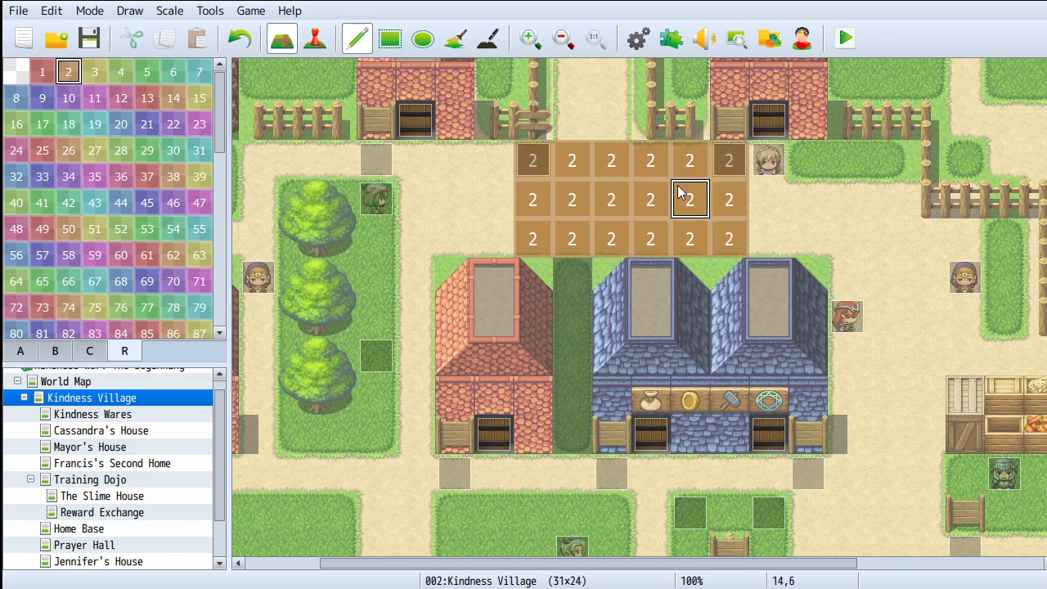
Step: Mark the path west of the region 2 block and beside the red-roofed house as region 1, and undo both regions
click(42, 72)
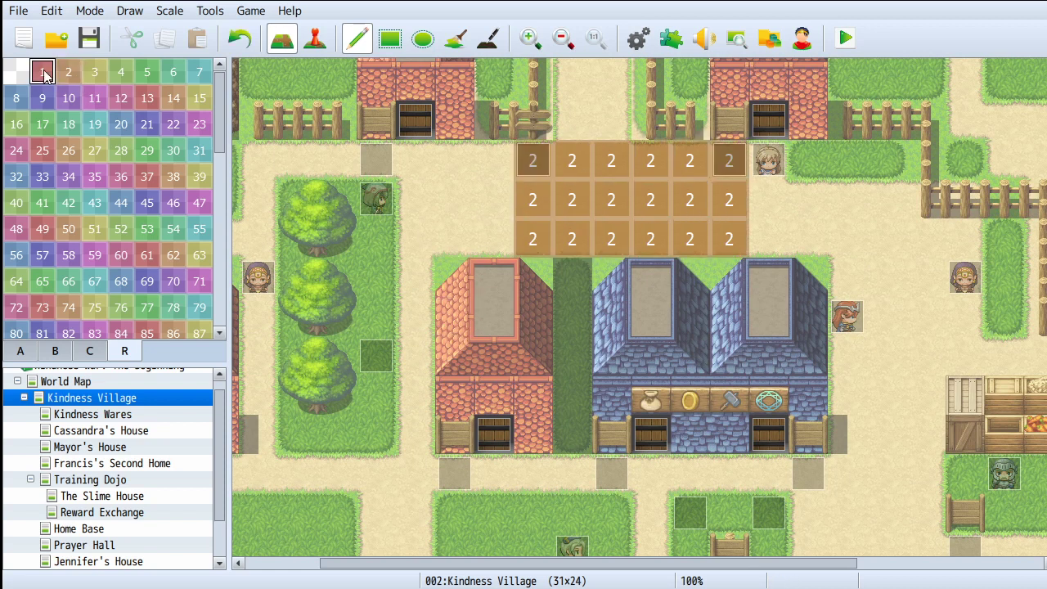
mouse_move(493, 200)
mouse_down()
mouse_move(458, 204)
mouse_move(415, 319)
mouse_move(423, 360)
mouse_move(496, 234)
mouse_move(479, 159)
mouse_move(451, 159)
mouse_up()
scroll(483, 251, up, 1)
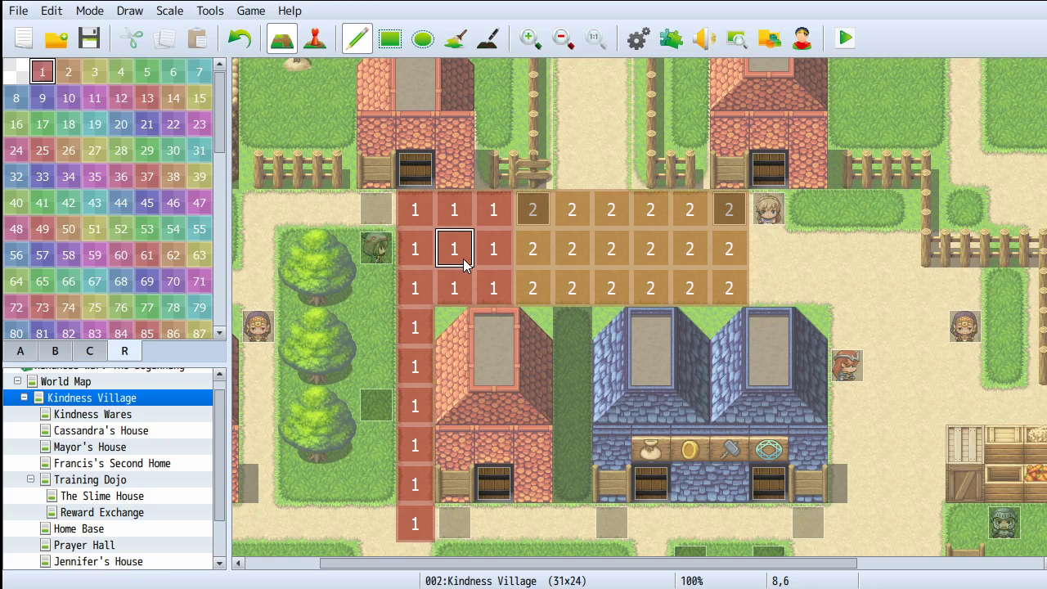
scroll(860, 330, down, 1)
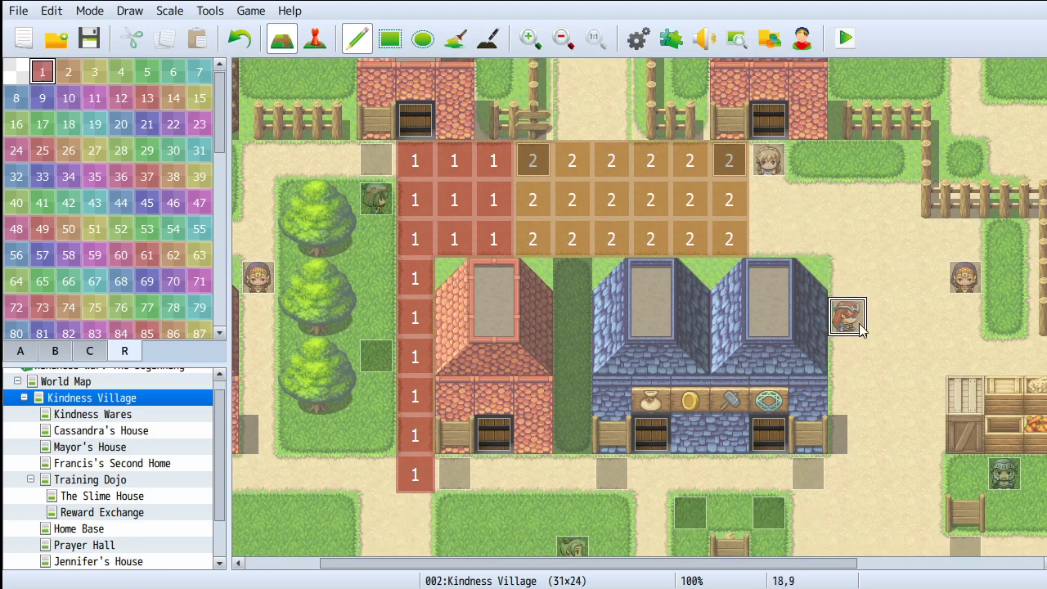
scroll(861, 329, down, 5)
scroll(873, 346, up, 3)
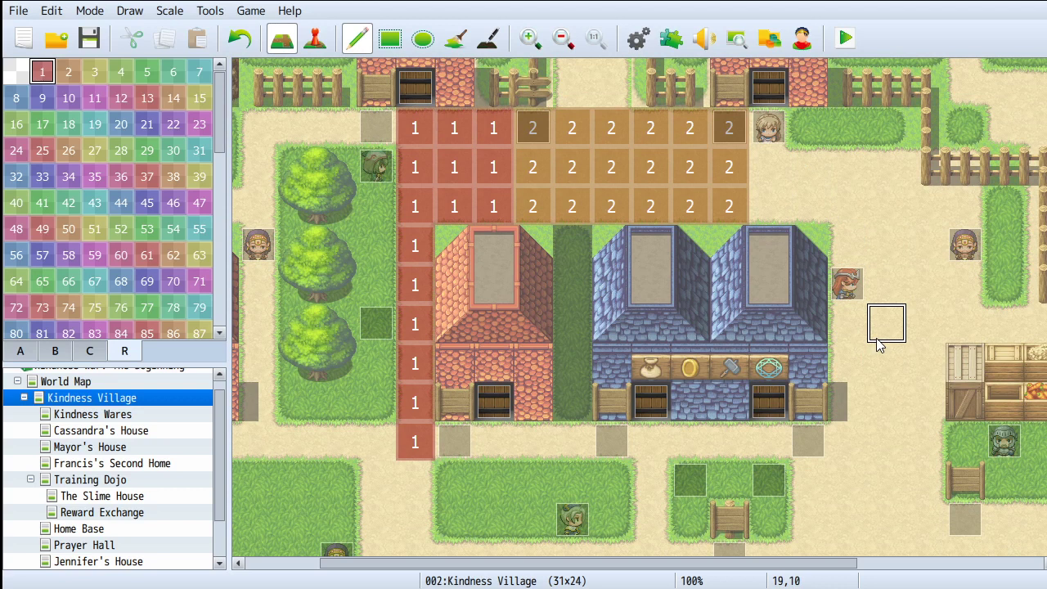
key(ctrl+z)
key(ctrl+z)
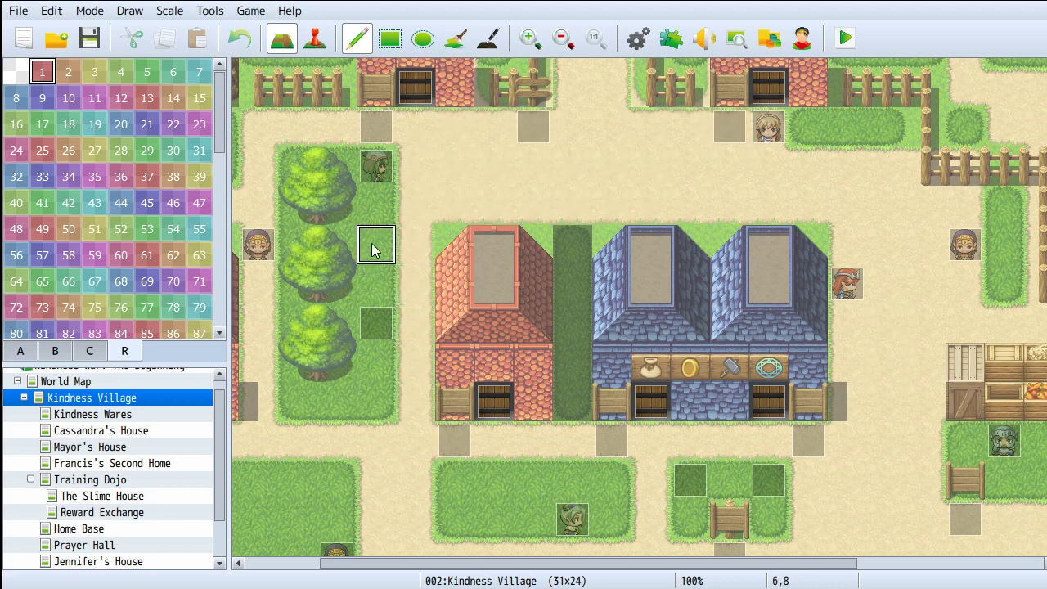
Step: Browse the maps under Kindness Village, viewing Cassandra's House, Francis's Second Home, Prayer Hall and The Slime House
click(149, 462)
click(167, 430)
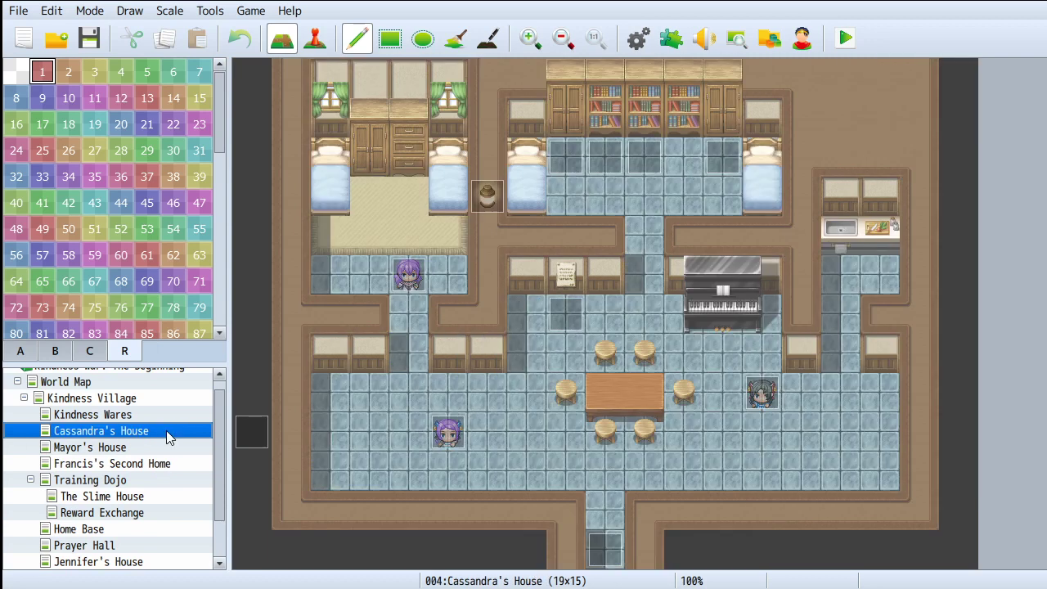
click(172, 466)
scroll(167, 439, down, 3)
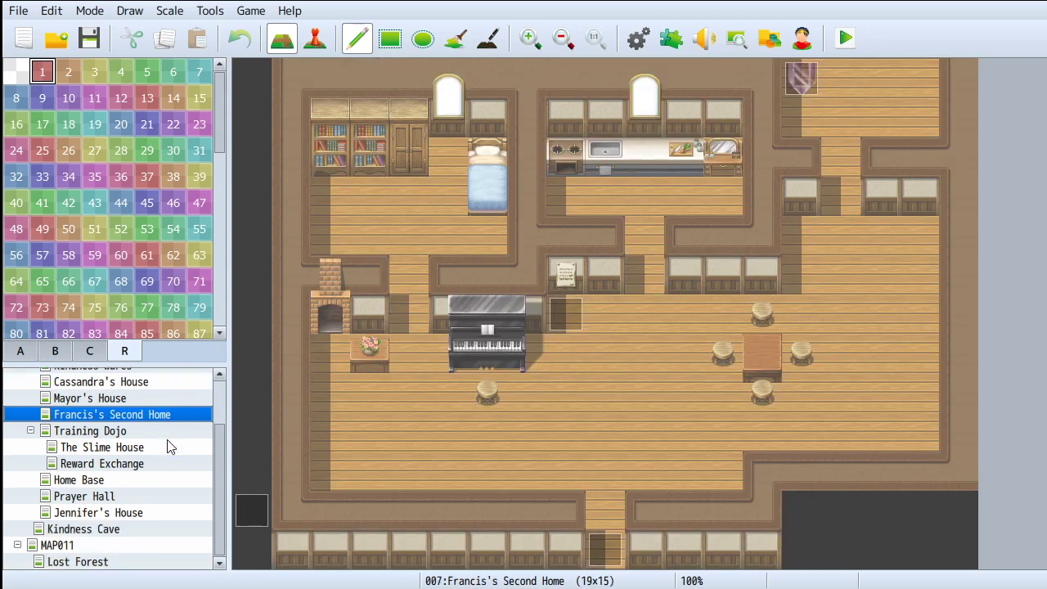
click(147, 464)
click(144, 491)
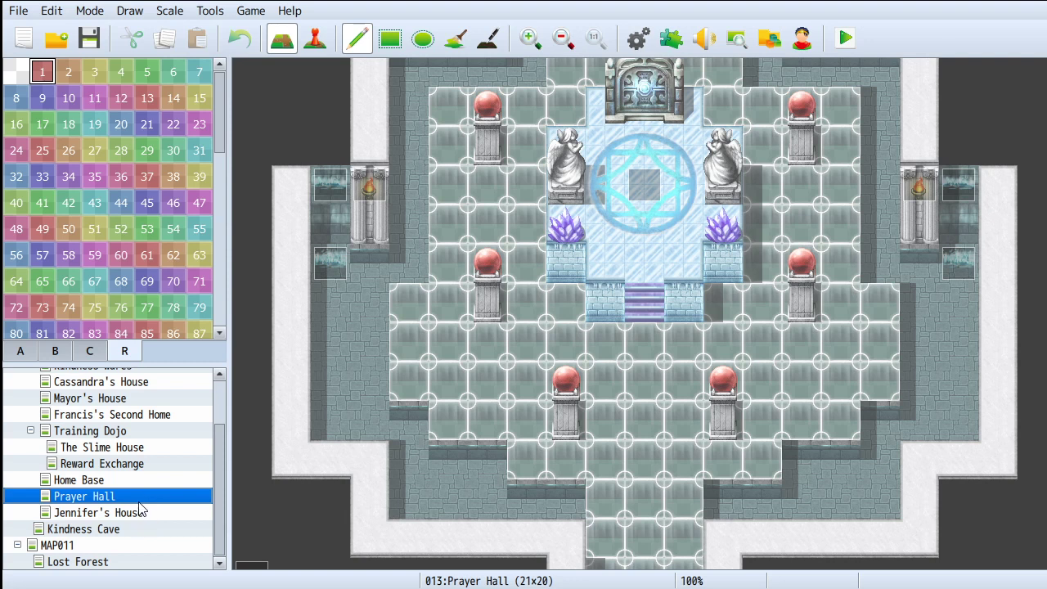
click(157, 532)
click(157, 494)
click(153, 449)
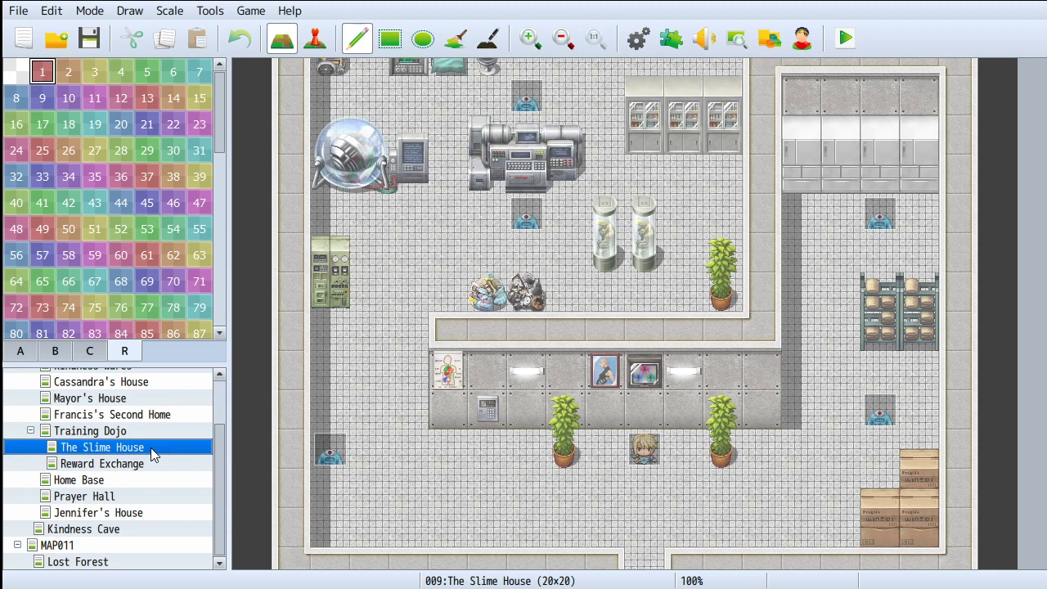
Step: Look over the map hierarchy around Training Dojo and open the MAP011 map
scroll(160, 434, up, 3)
scroll(159, 419, down, 2)
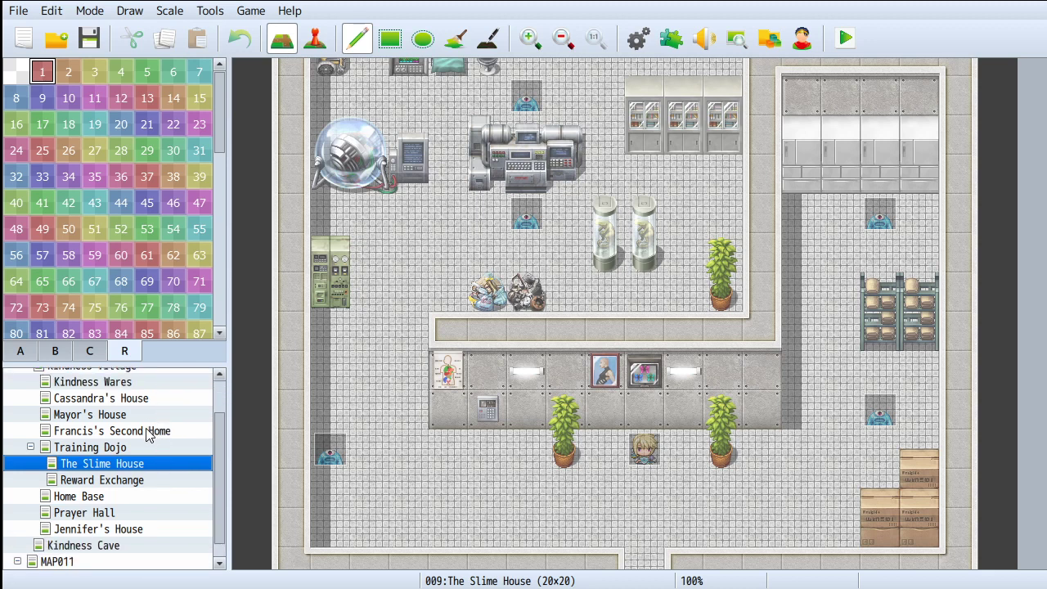
scroll(146, 433, down, 1)
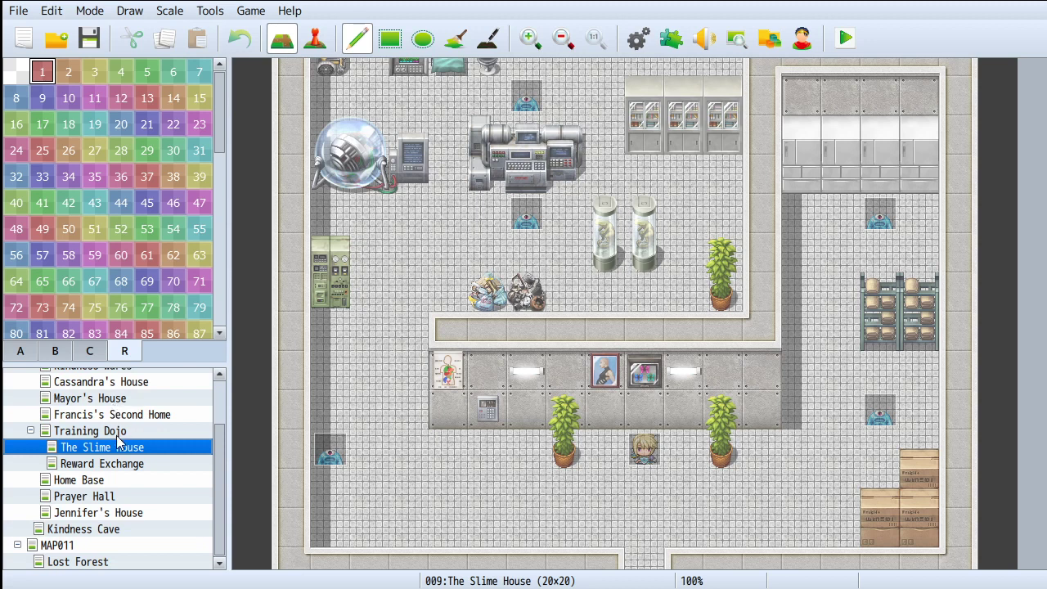
click(119, 545)
scroll(122, 428, up, 4)
scroll(79, 439, down, 4)
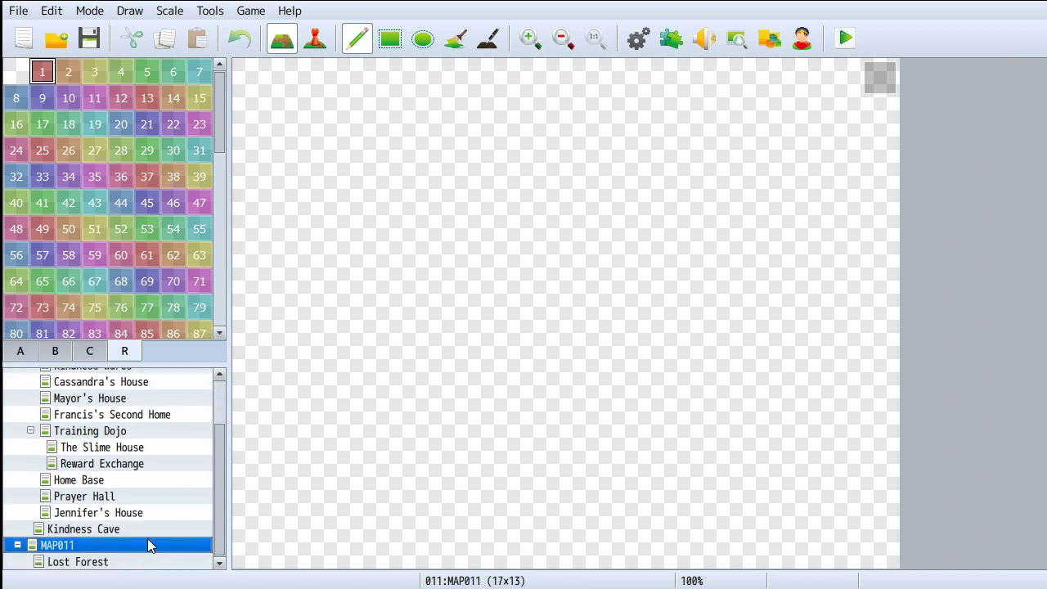
Step: Load the Shop District sample map under MAP011, previewing the Tower 1F sample along the way
key(Insert)
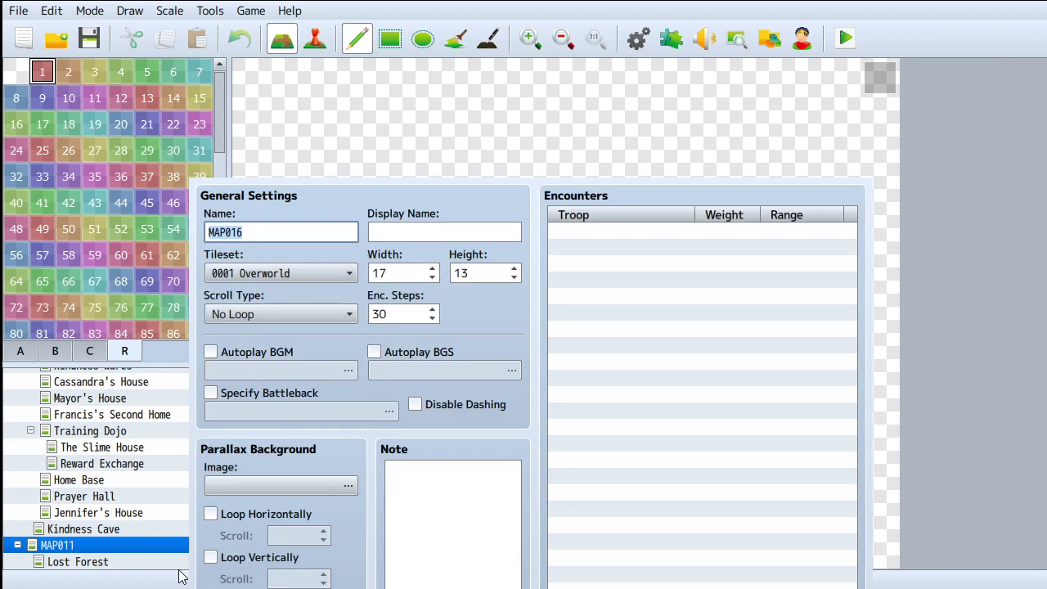
key(Escape)
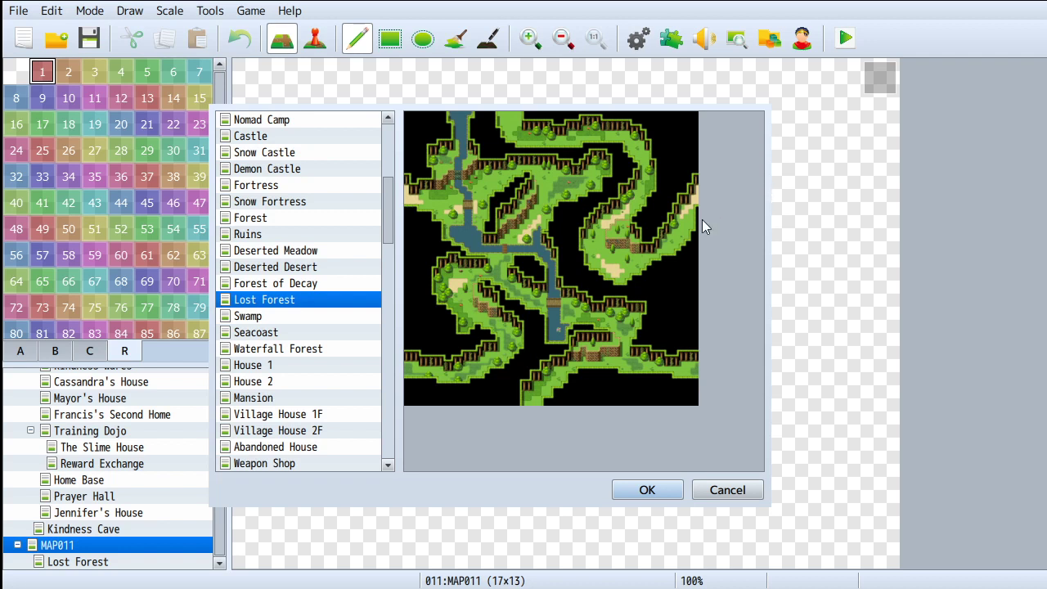
scroll(293, 336, down, 2)
scroll(293, 335, down, 3)
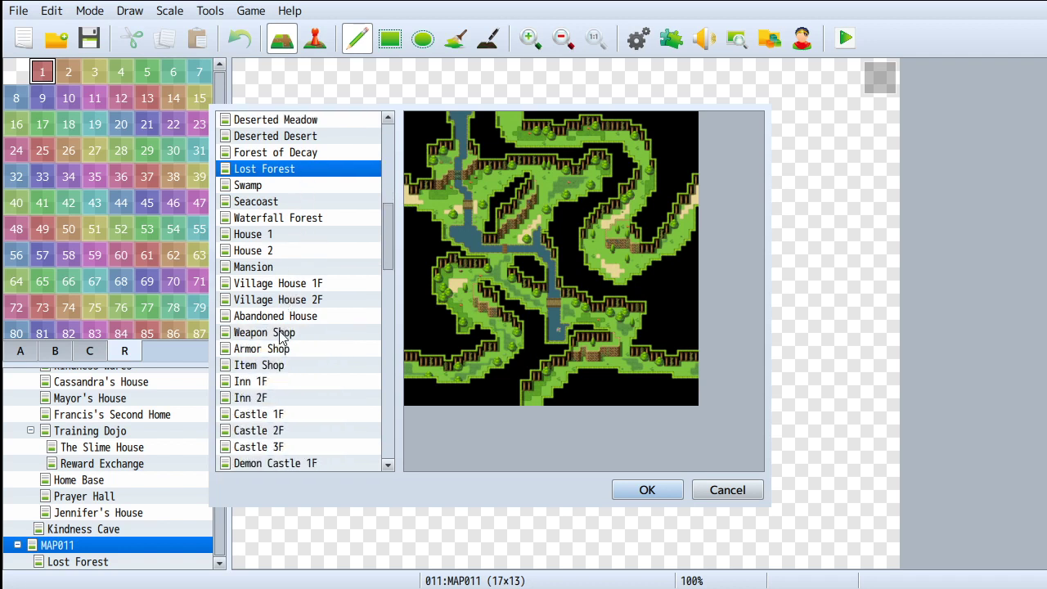
scroll(280, 328, down, 2)
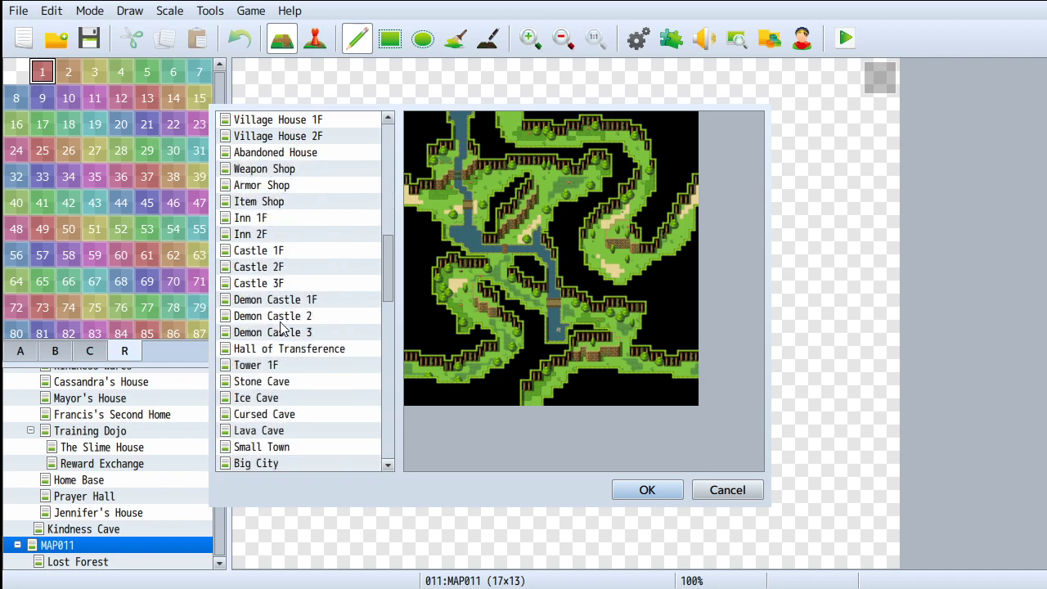
click(275, 334)
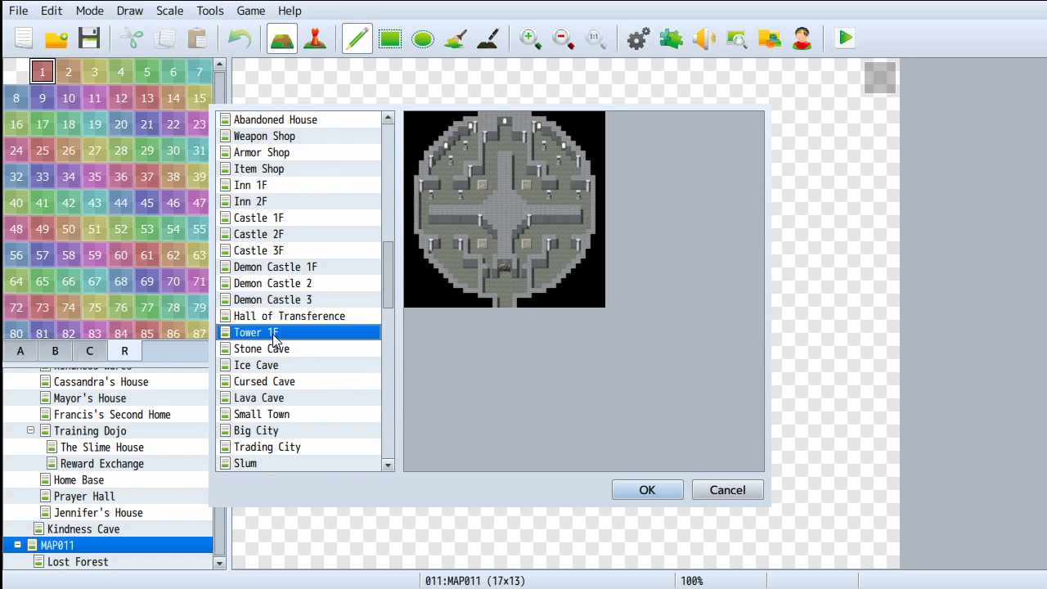
scroll(282, 343, down, 3)
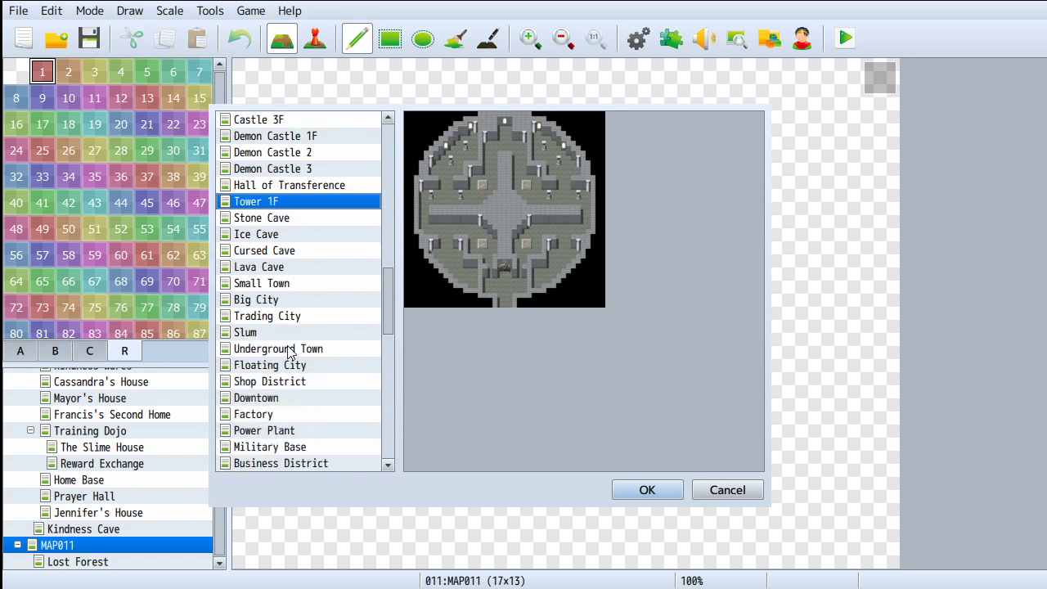
click(284, 381)
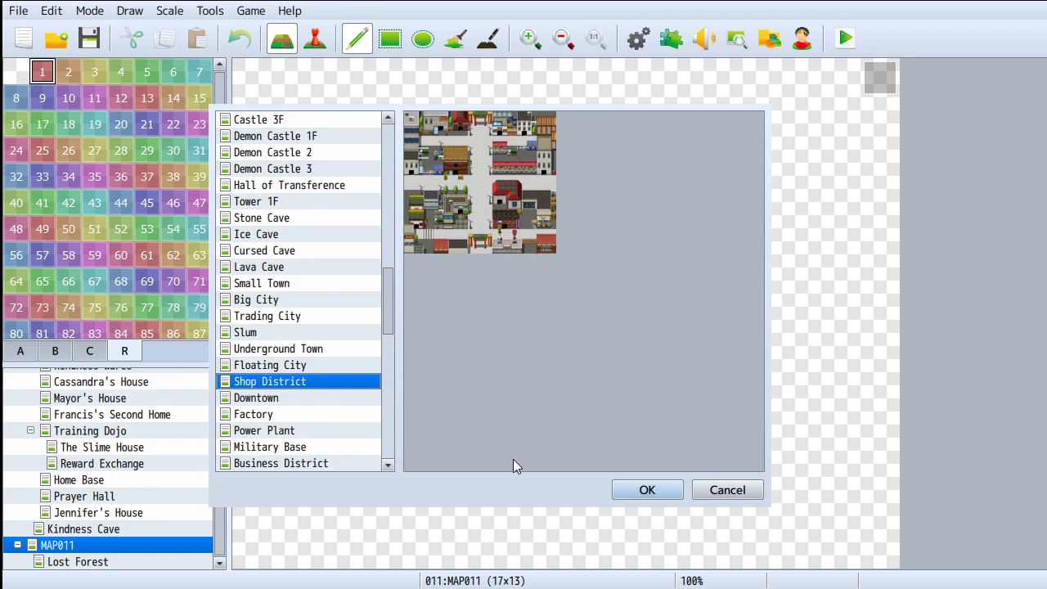
click(648, 489)
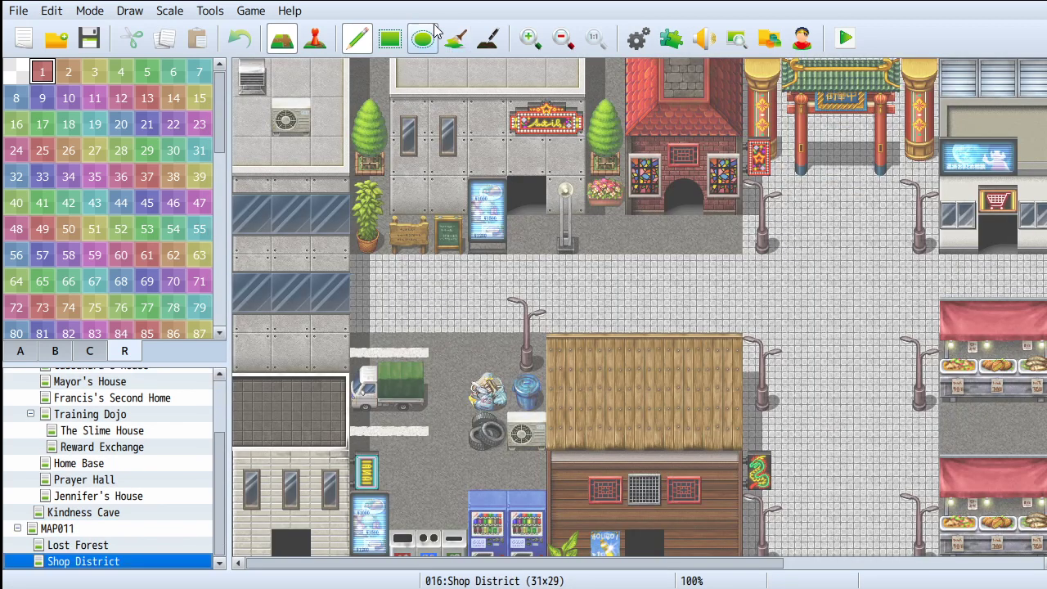
Step: Look over the Shop District map from its northern streets to the southern gate and across to its eastern side
click(29, 357)
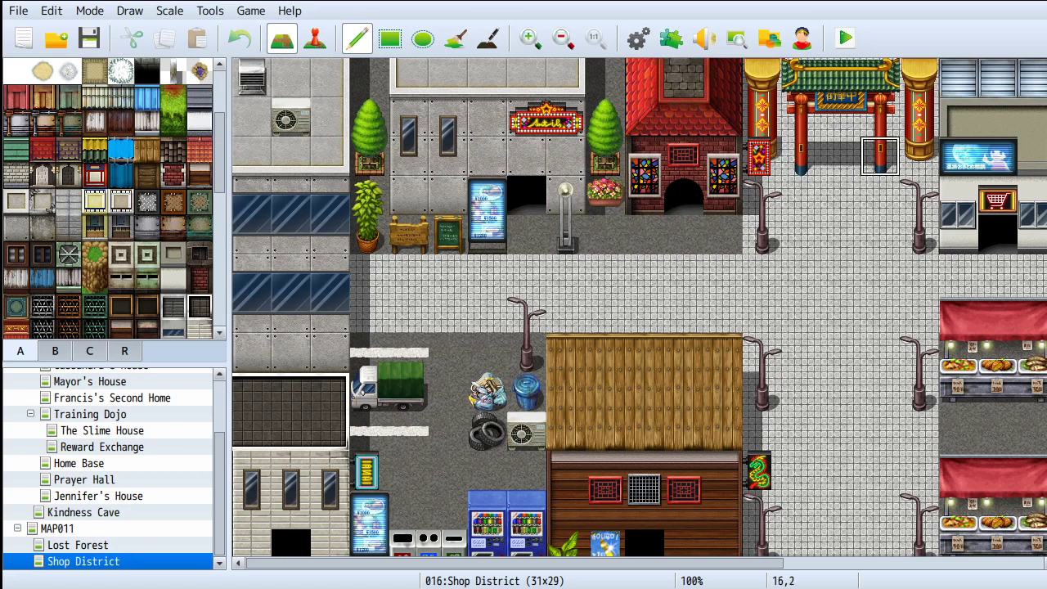
scroll(640, 306, down, 2)
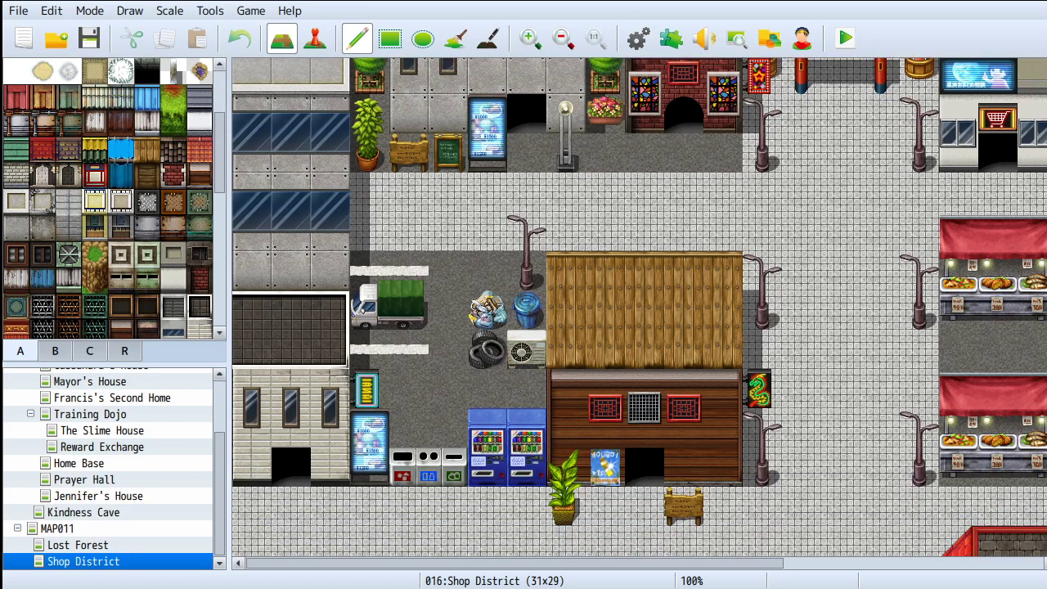
scroll(723, 192, down, 1)
click(761, 274)
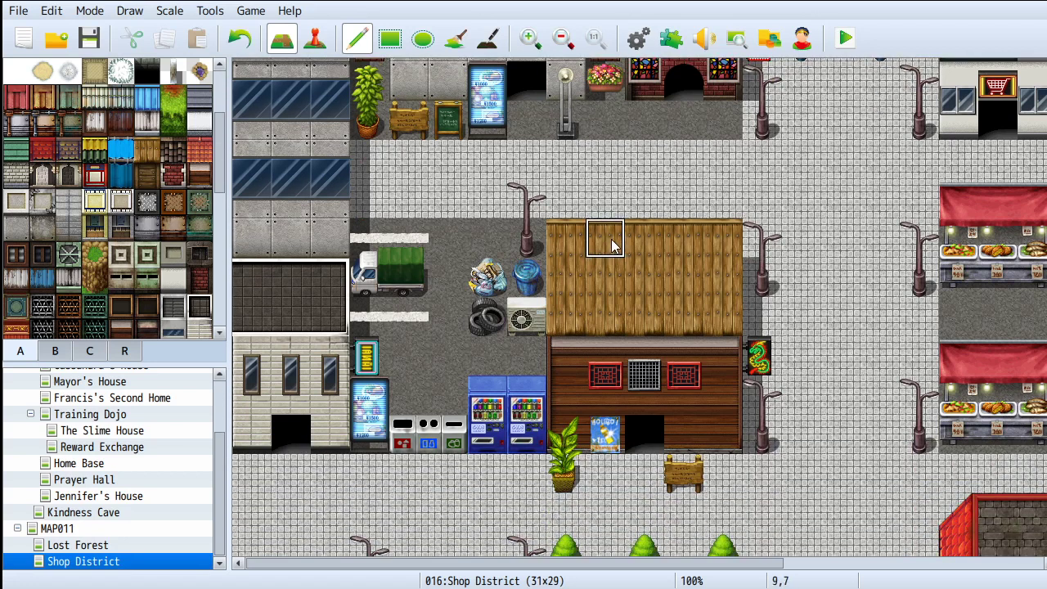
scroll(735, 245, down, 5)
scroll(783, 254, up, 1)
scroll(786, 245, down, 5)
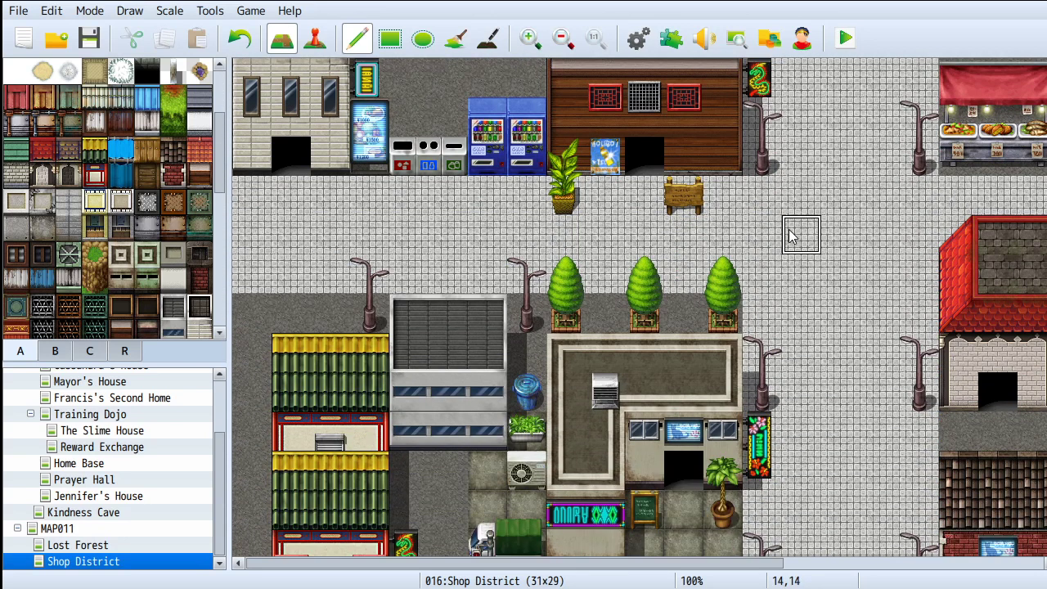
scroll(789, 232, down, 2)
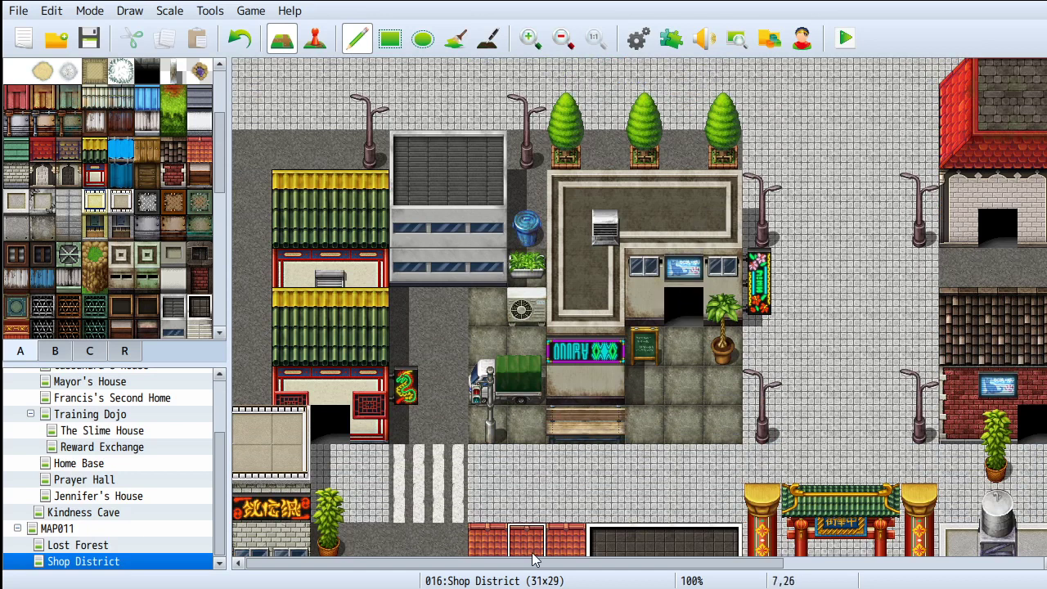
drag(534, 564, 859, 574)
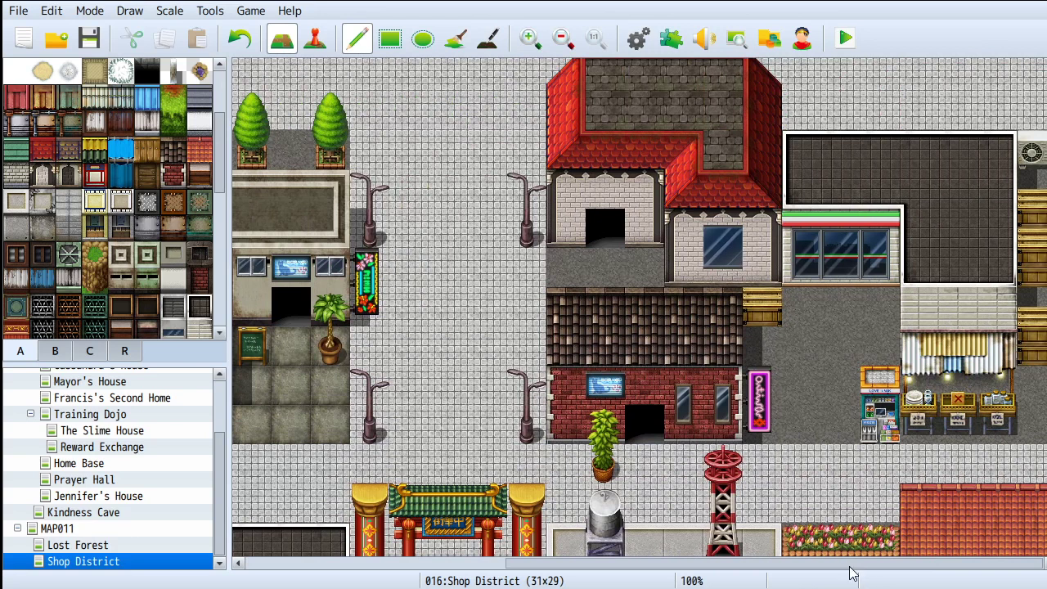
drag(799, 563, 486, 514)
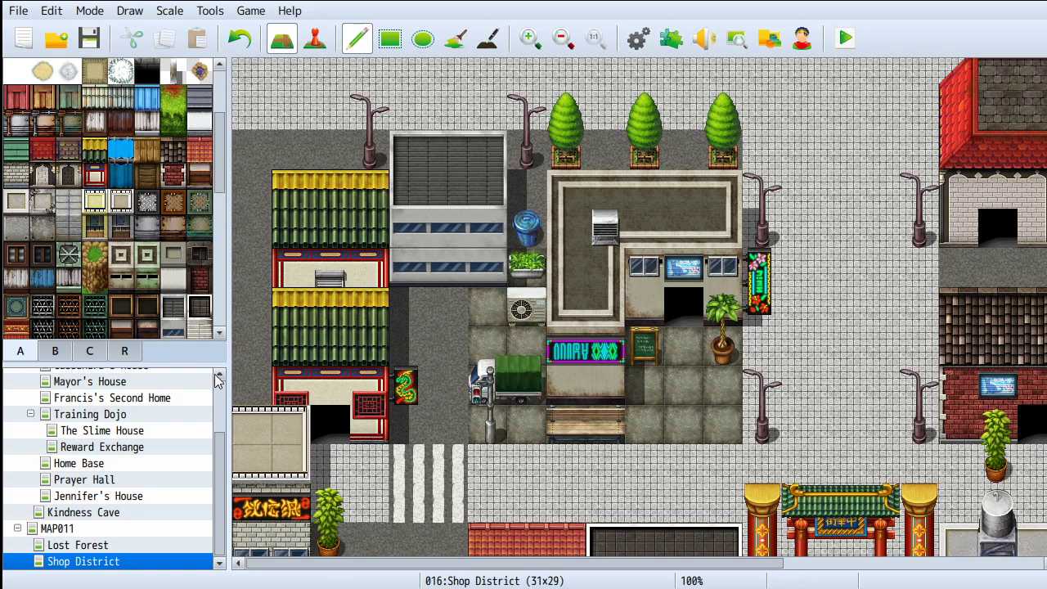
Step: Browse tile sets A, B and C of the Shop District map, down to the vehicle, stall and tower tiles
scroll(127, 222, up, 1)
scroll(127, 223, up, 4)
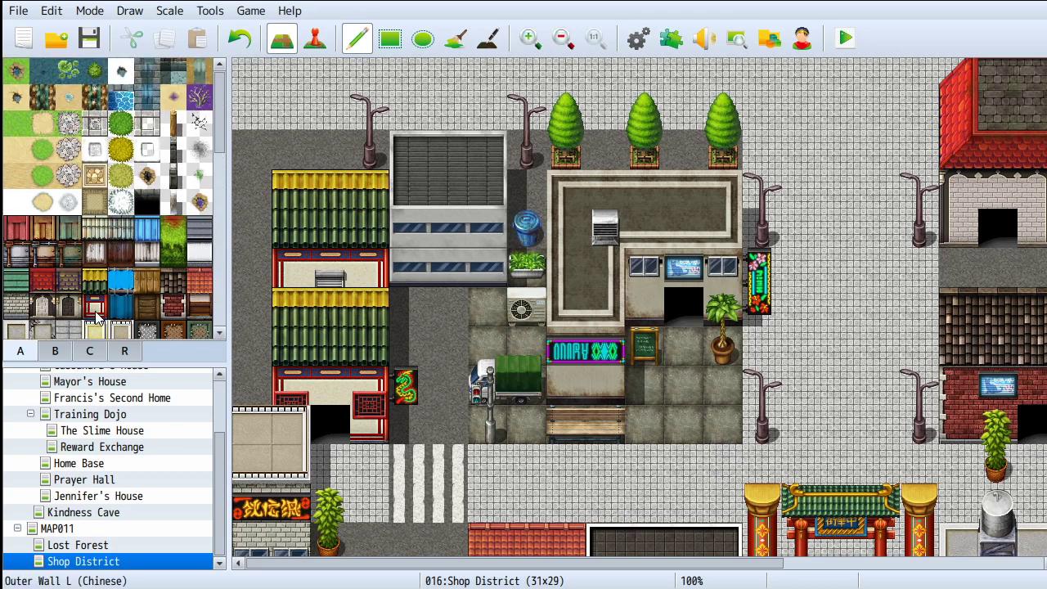
click(68, 353)
click(89, 351)
click(55, 352)
scroll(92, 256, down, 5)
scroll(92, 256, down, 4)
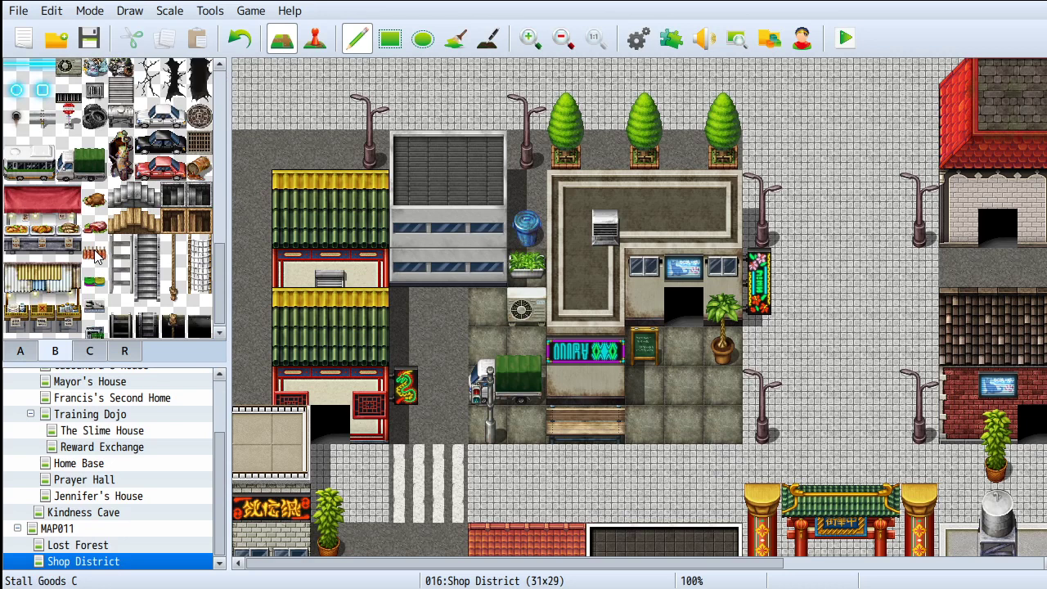
click(89, 351)
scroll(94, 204, down, 5)
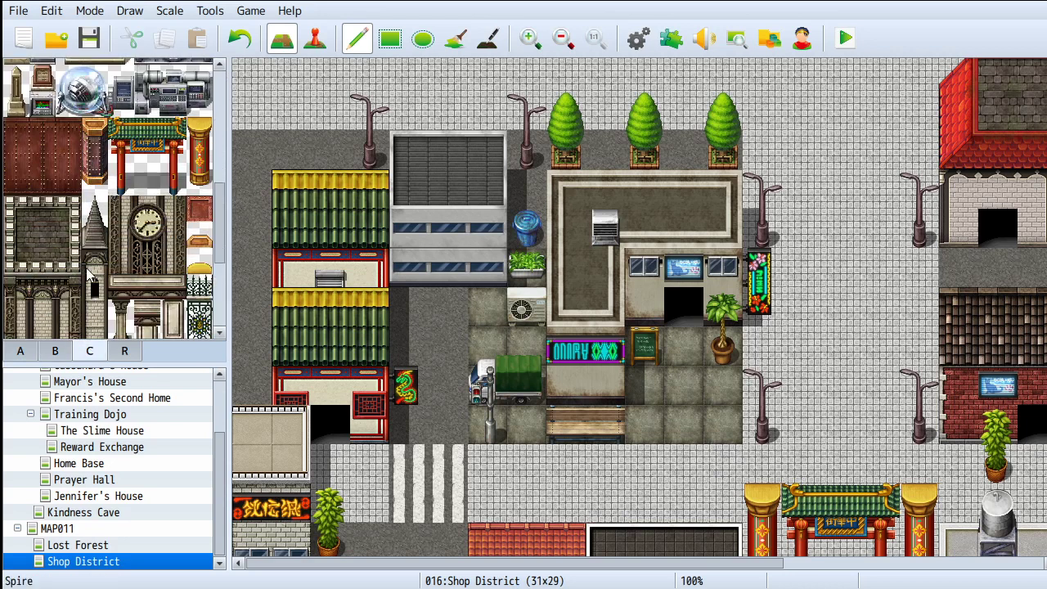
scroll(98, 237, down, 4)
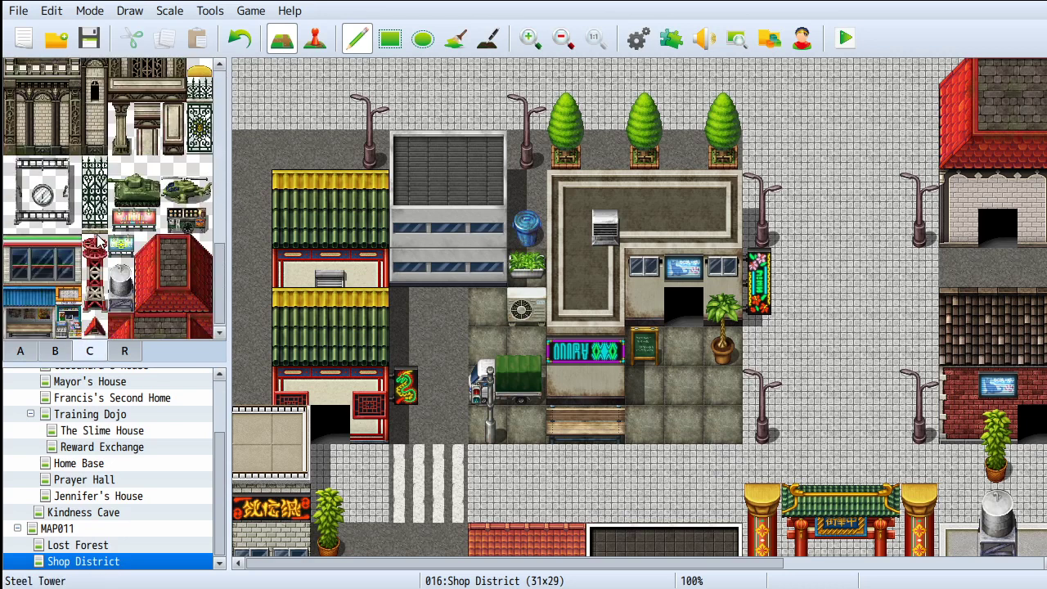
Step: Paint Asphalt Bridge (H, Center) tiles and vertical asphalt bridge tiles over the green-roofed buildings north of the crosswalk
click(21, 351)
scroll(55, 270, down, 8)
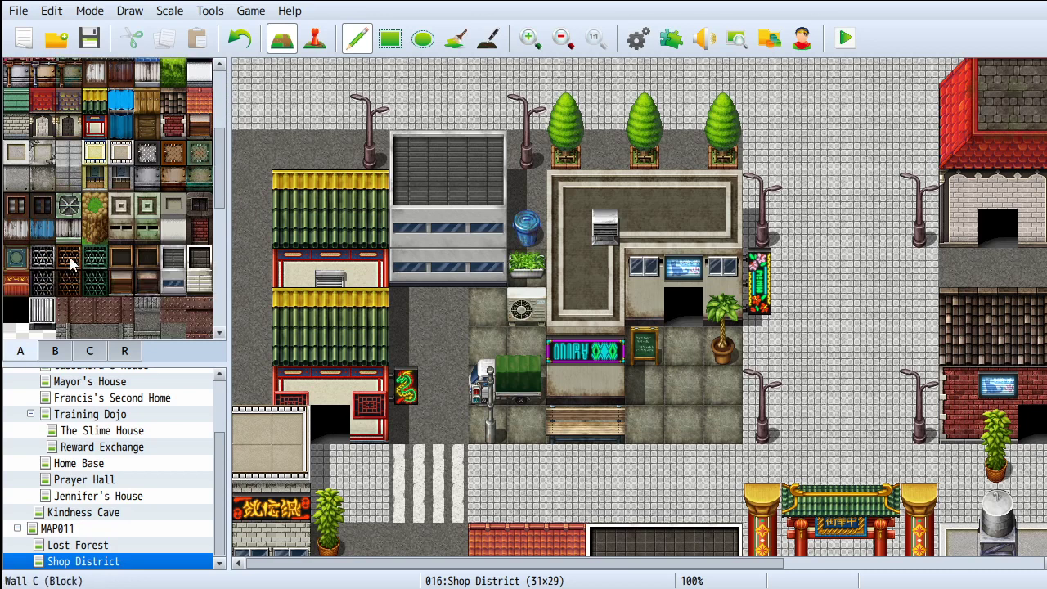
click(172, 286)
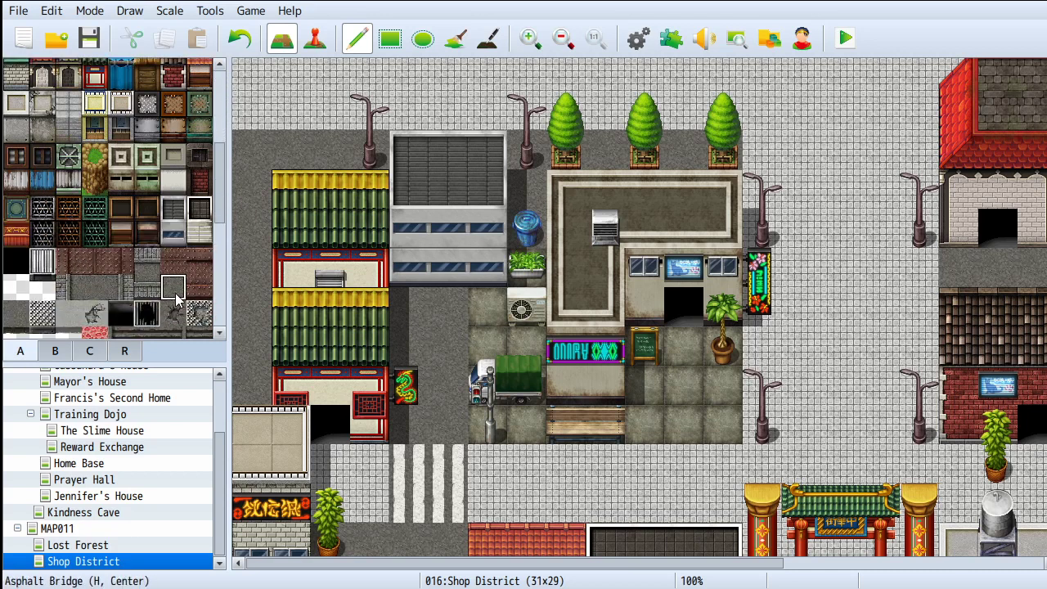
mouse_move(458, 243)
mouse_down()
mouse_move(345, 279)
mouse_move(446, 266)
mouse_move(374, 243)
mouse_move(349, 303)
mouse_move(409, 229)
mouse_move(292, 307)
mouse_move(382, 327)
mouse_up()
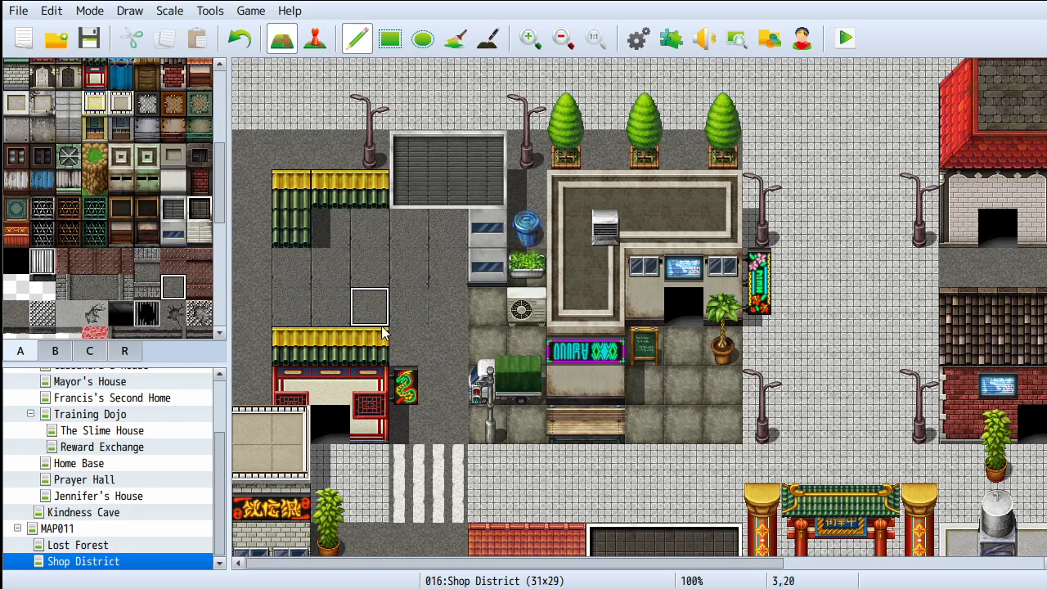
click(94, 285)
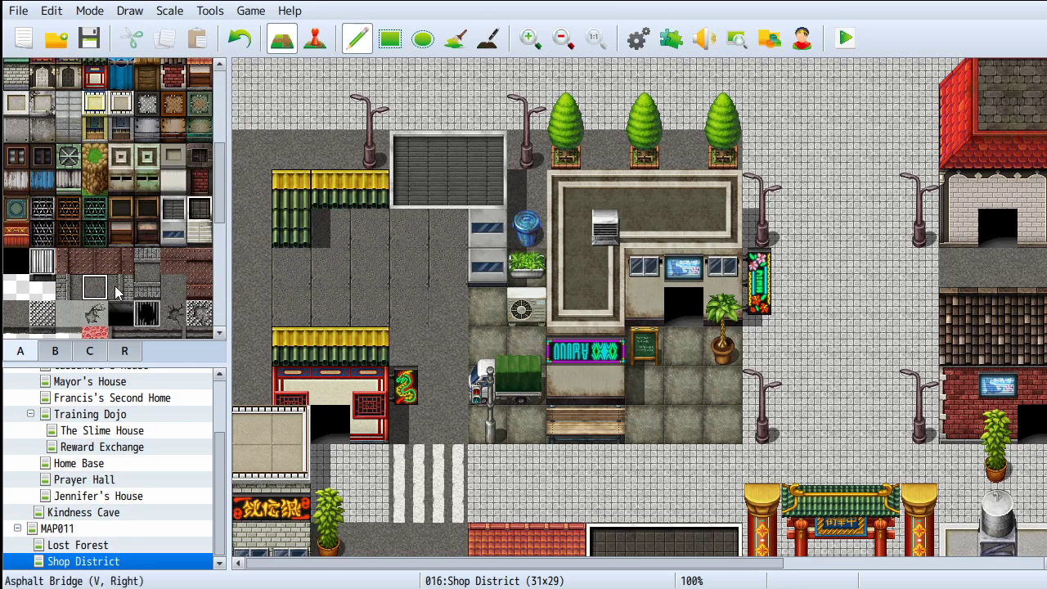
mouse_move(281, 300)
mouse_down()
mouse_move(308, 263)
mouse_move(349, 348)
mouse_move(402, 314)
mouse_up()
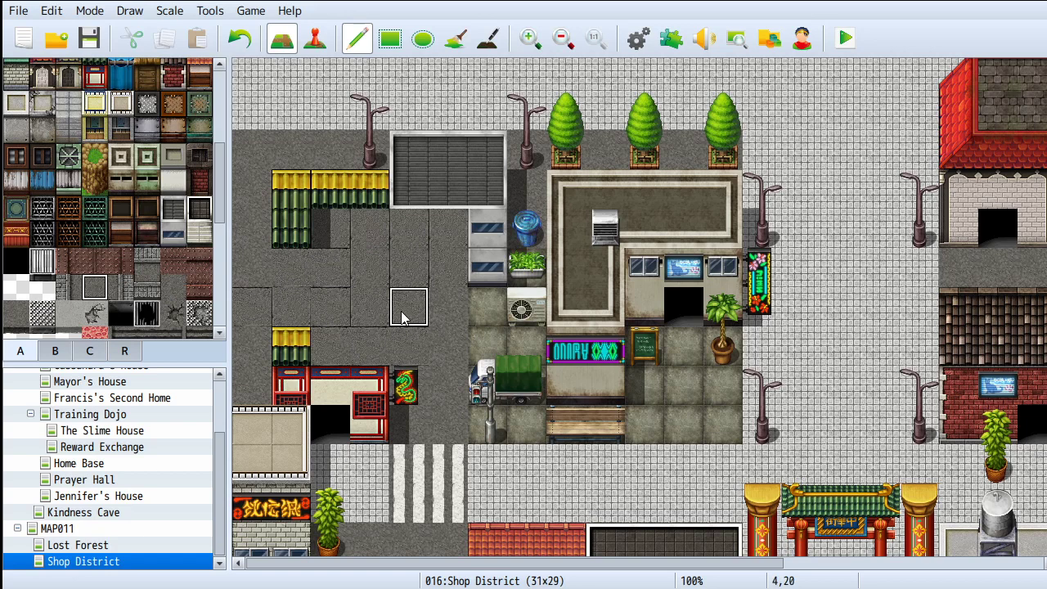
Step: Cover the remaining buildings, trees and pavement slabs north of the crosswalk with Asphalt Bridge (H, Center) tiles
click(173, 283)
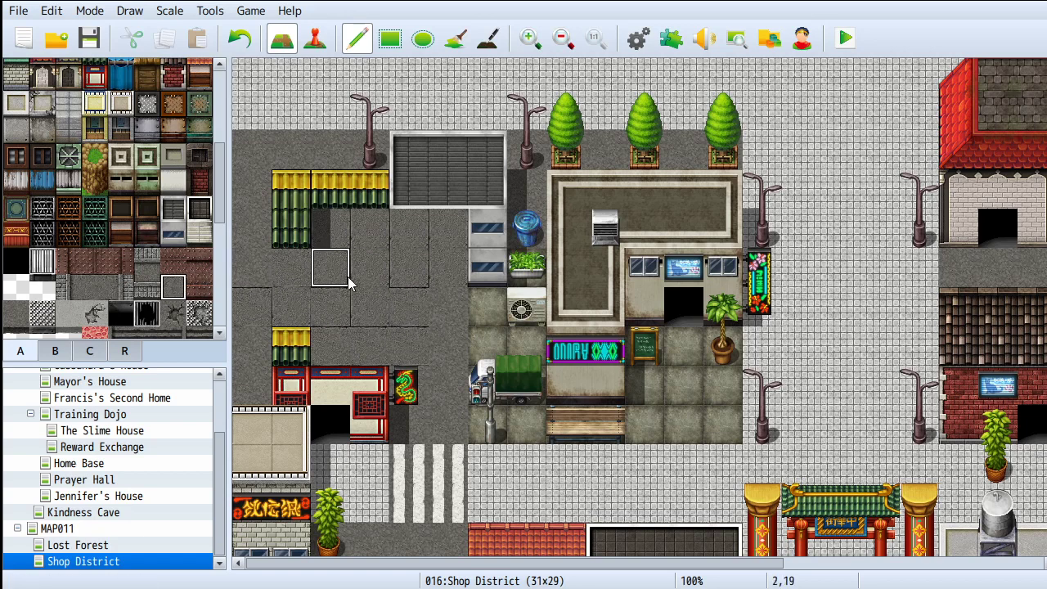
mouse_move(361, 197)
mouse_down()
mouse_move(278, 147)
mouse_move(322, 170)
mouse_move(368, 231)
mouse_move(411, 139)
mouse_move(409, 245)
mouse_move(343, 198)
mouse_move(559, 251)
mouse_move(508, 327)
mouse_move(526, 385)
mouse_move(677, 398)
mouse_move(679, 383)
mouse_move(720, 396)
mouse_move(713, 155)
mouse_move(550, 165)
mouse_move(630, 218)
mouse_move(677, 315)
mouse_move(646, 266)
mouse_move(580, 372)
mouse_move(672, 423)
mouse_move(714, 421)
mouse_move(674, 199)
mouse_move(521, 198)
mouse_move(516, 118)
mouse_move(255, 114)
mouse_move(491, 114)
mouse_move(698, 134)
mouse_move(708, 123)
mouse_up()
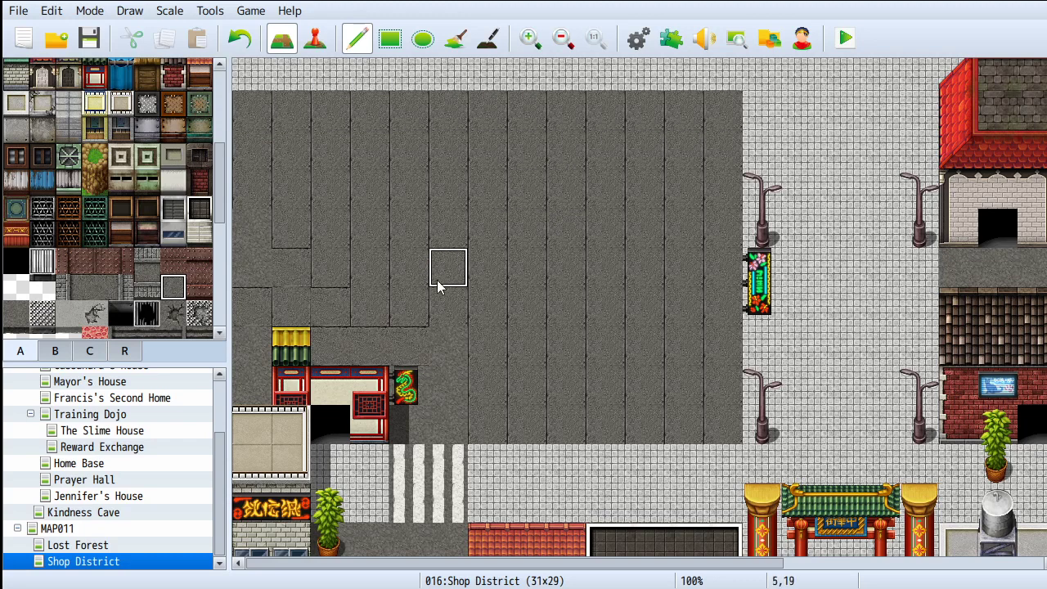
mouse_move(378, 349)
mouse_down()
mouse_move(327, 378)
mouse_move(372, 421)
mouse_move(262, 426)
mouse_move(317, 379)
mouse_up()
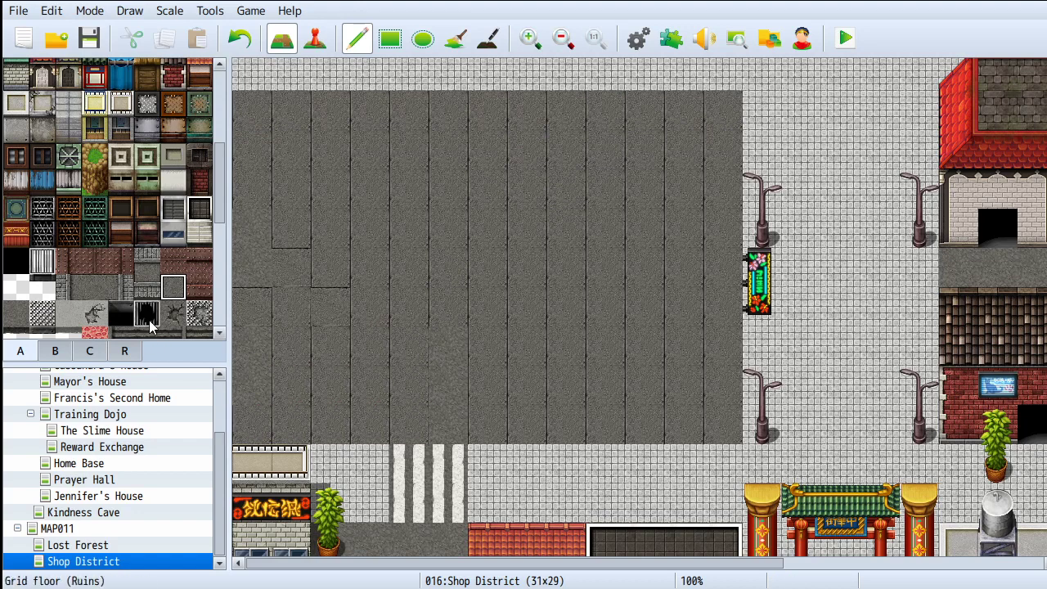
Step: Paint plain asphalt ground over the block north of the crosswalk, covering about 14 by 9 tiles up to the main street
click(16, 314)
mouse_move(265, 314)
mouse_down()
mouse_move(334, 261)
mouse_move(311, 187)
mouse_move(360, 223)
mouse_move(286, 225)
mouse_move(283, 122)
mouse_up()
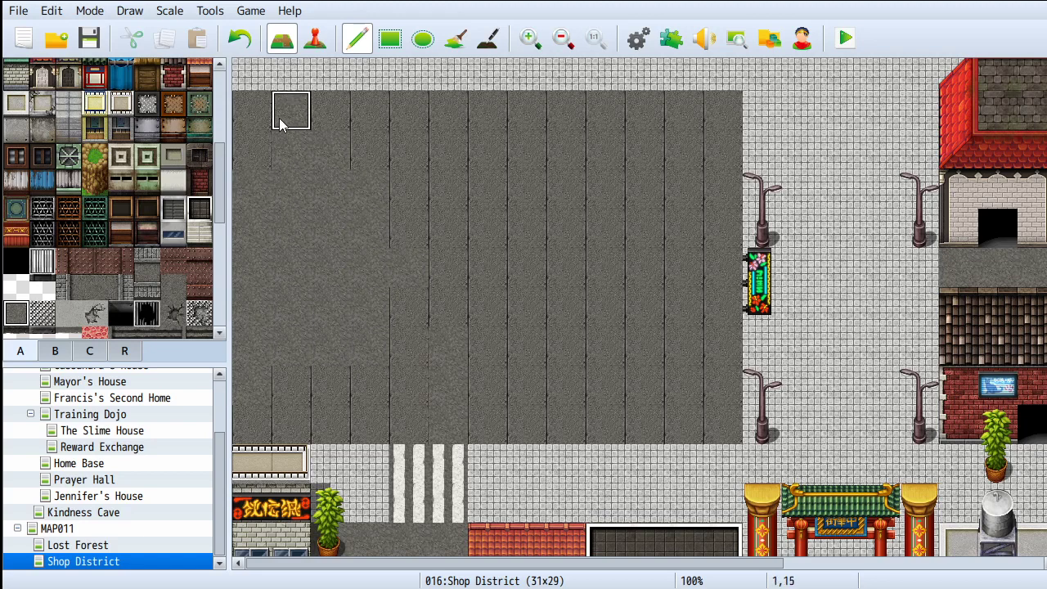
mouse_move(660, 139)
mouse_down()
mouse_move(493, 123)
mouse_move(712, 117)
mouse_move(661, 197)
mouse_move(374, 182)
mouse_move(400, 215)
mouse_move(676, 224)
mouse_move(714, 282)
mouse_move(336, 288)
mouse_move(367, 390)
mouse_move(412, 428)
mouse_move(689, 431)
mouse_move(728, 325)
mouse_move(290, 290)
mouse_move(625, 374)
mouse_move(532, 356)
mouse_move(682, 346)
mouse_move(643, 421)
mouse_move(335, 423)
mouse_move(505, 342)
mouse_move(507, 302)
mouse_move(723, 124)
mouse_move(738, 159)
mouse_move(752, 110)
mouse_move(735, 296)
mouse_move(755, 217)
mouse_move(731, 306)
mouse_move(761, 327)
mouse_move(760, 414)
mouse_up()
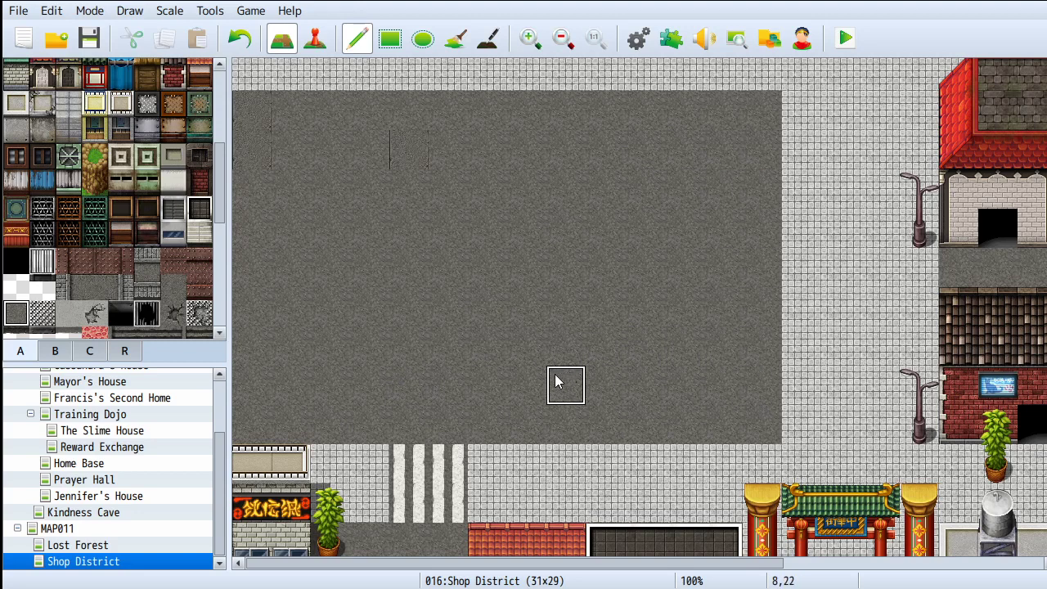
Step: Paint plain asphalt over the leftover line segments in the northwest corner of the cleared block
scroll(517, 385, down, 1)
scroll(518, 384, up, 1)
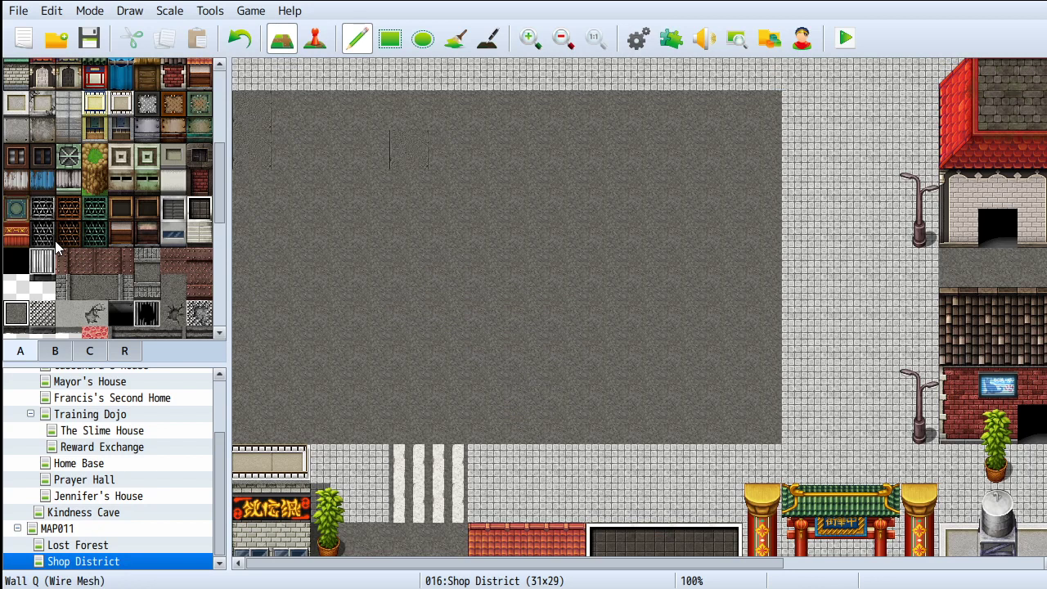
scroll(333, 290, down, 3)
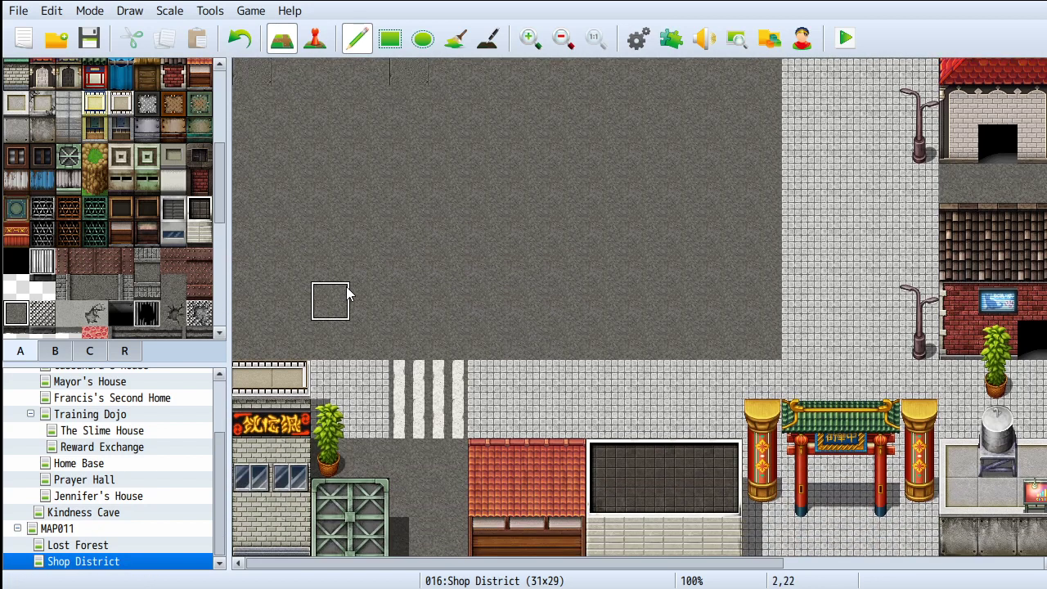
scroll(360, 296, up, 2)
scroll(442, 323, down, 2)
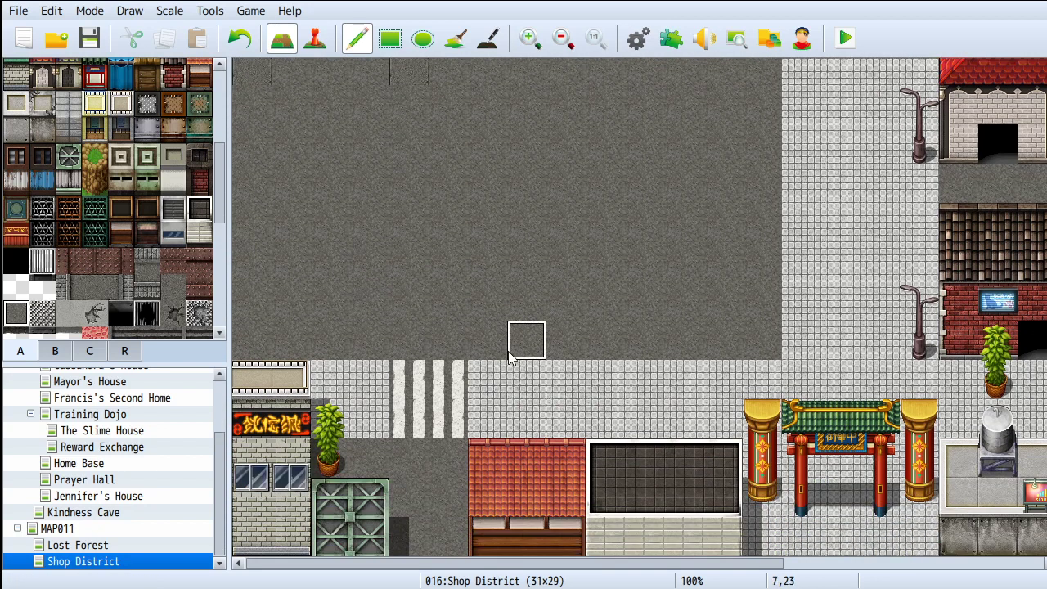
scroll(628, 448, up, 5)
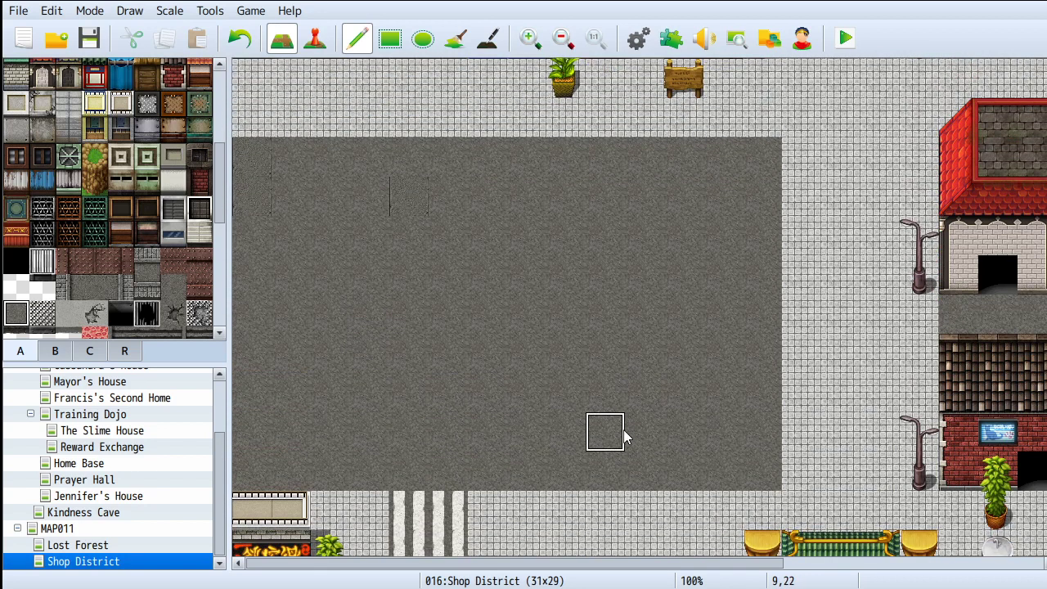
drag(404, 281, 372, 192)
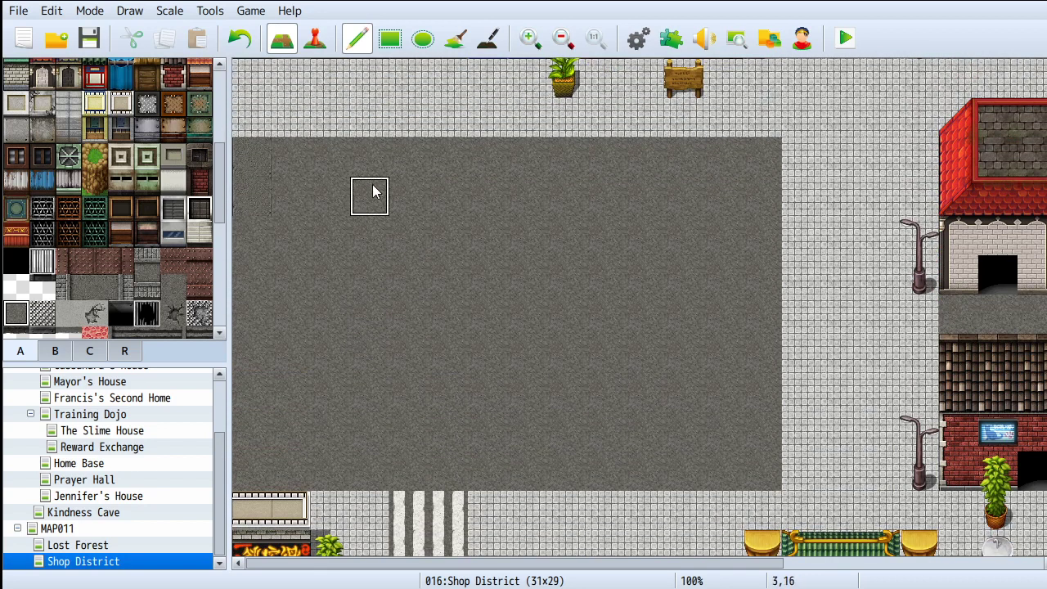
drag(269, 183, 250, 151)
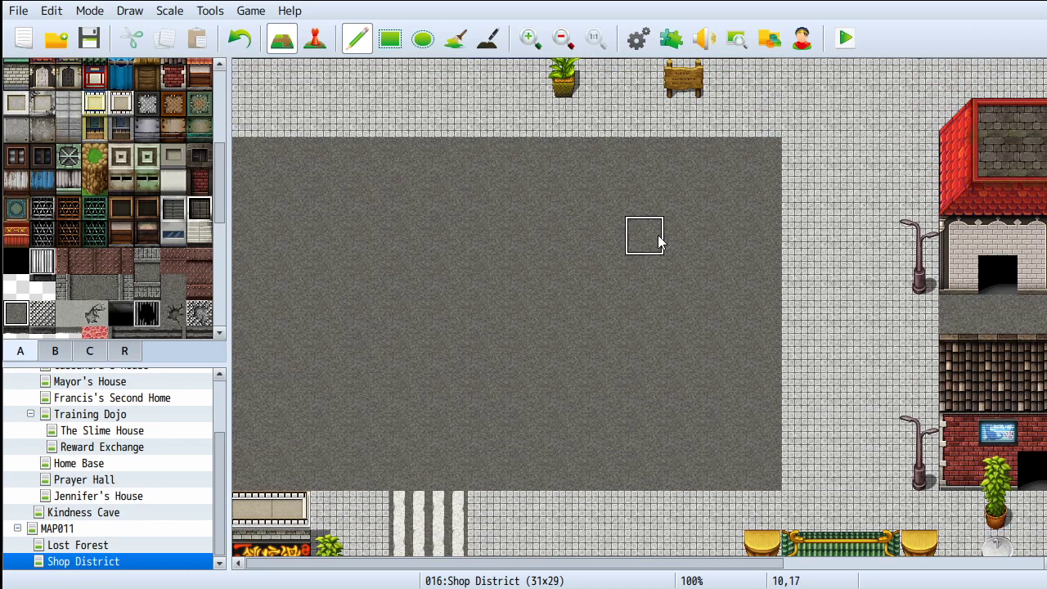
Step: Paint a Wall G (Metal, Red Rust) wall along the north edge of the asphalt block, leaving a one-tile gap as an entrance
scroll(643, 250, up, 1)
scroll(643, 253, up, 3)
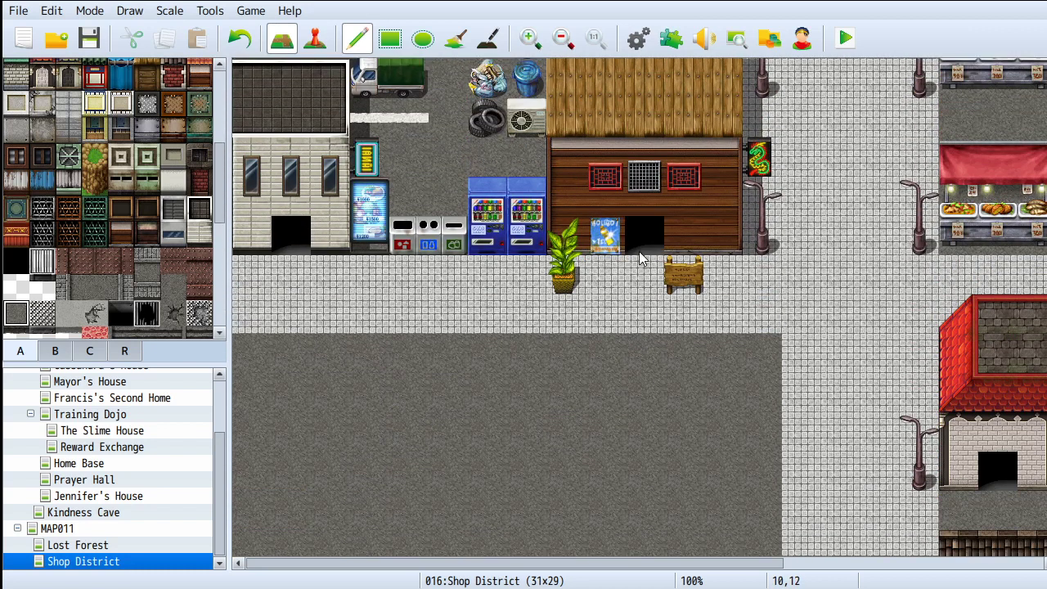
scroll(639, 262, down, 1)
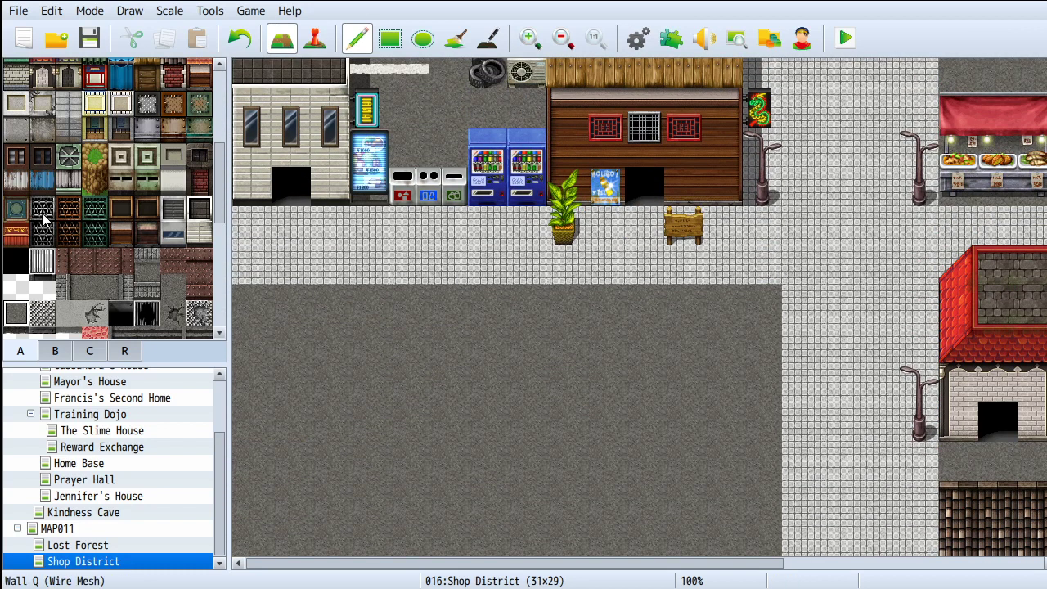
scroll(92, 244, up, 4)
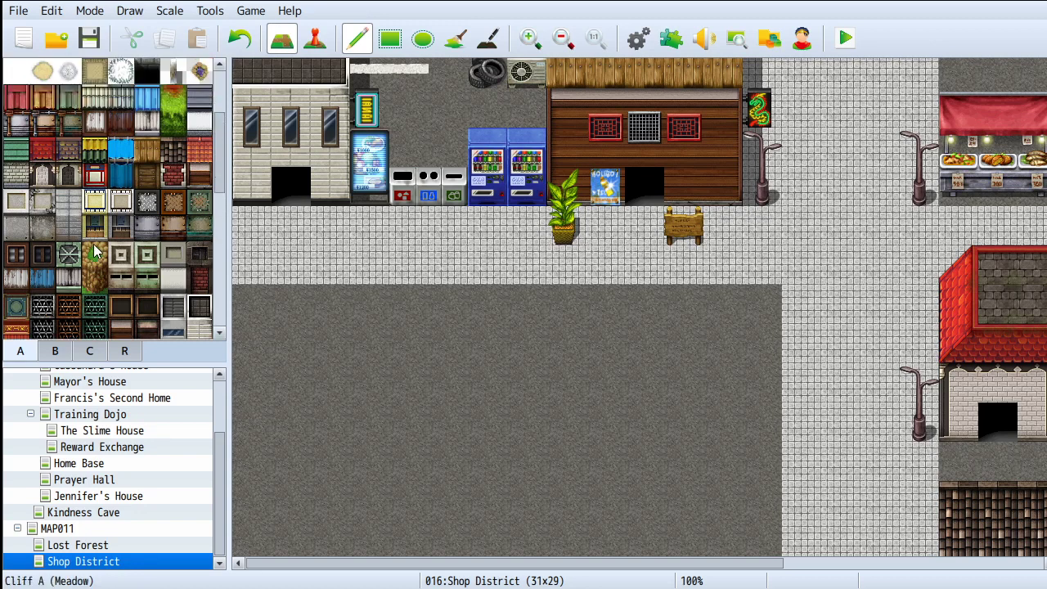
scroll(107, 243, up, 2)
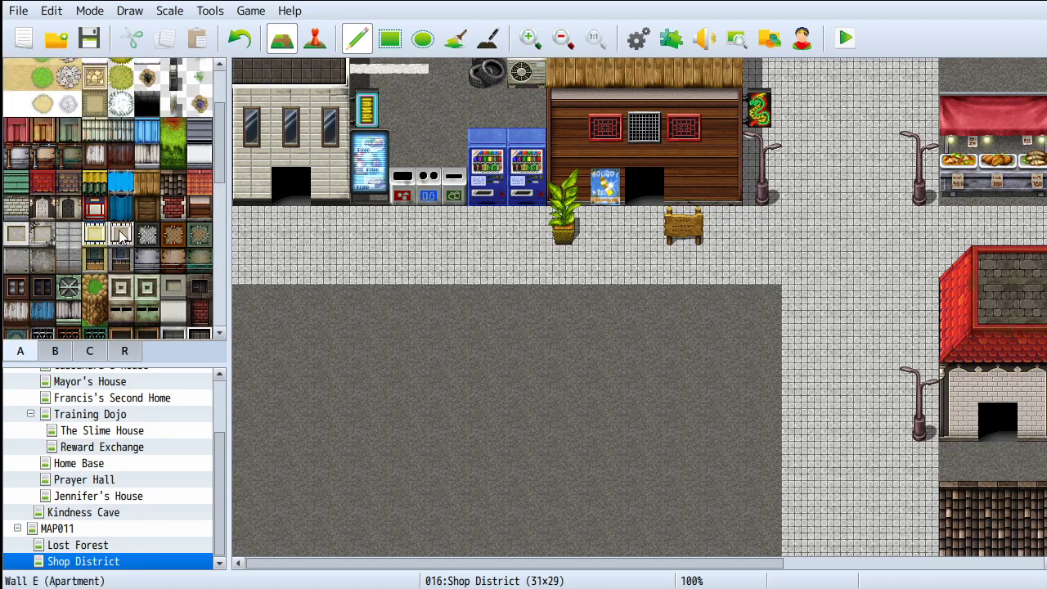
click(146, 221)
scroll(200, 232, down, 1)
drag(173, 235, 173, 259)
mouse_move(245, 292)
mouse_down()
mouse_move(350, 309)
mouse_move(483, 311)
mouse_up()
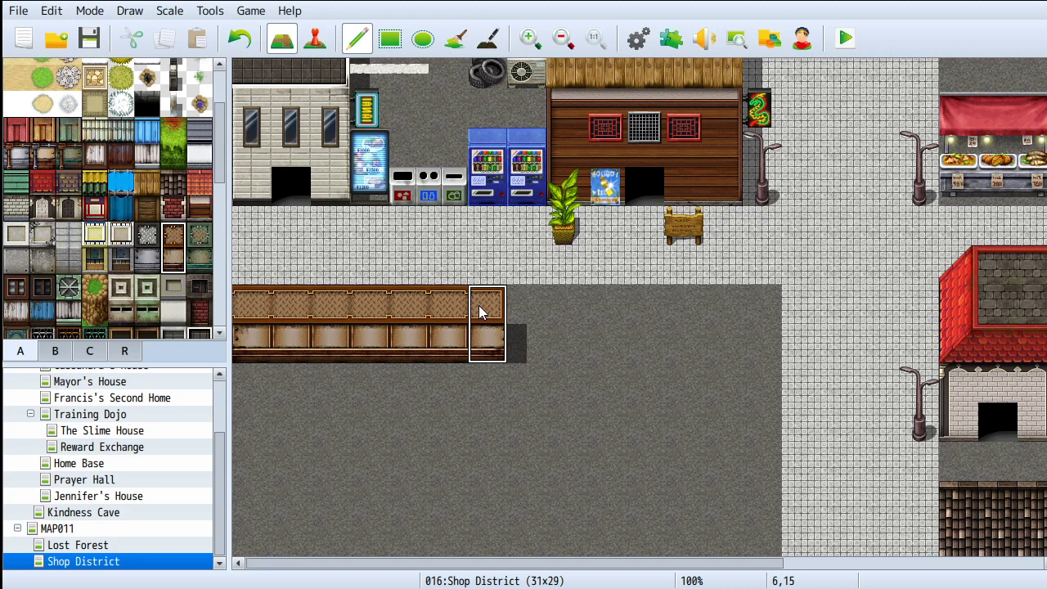
drag(578, 311, 751, 306)
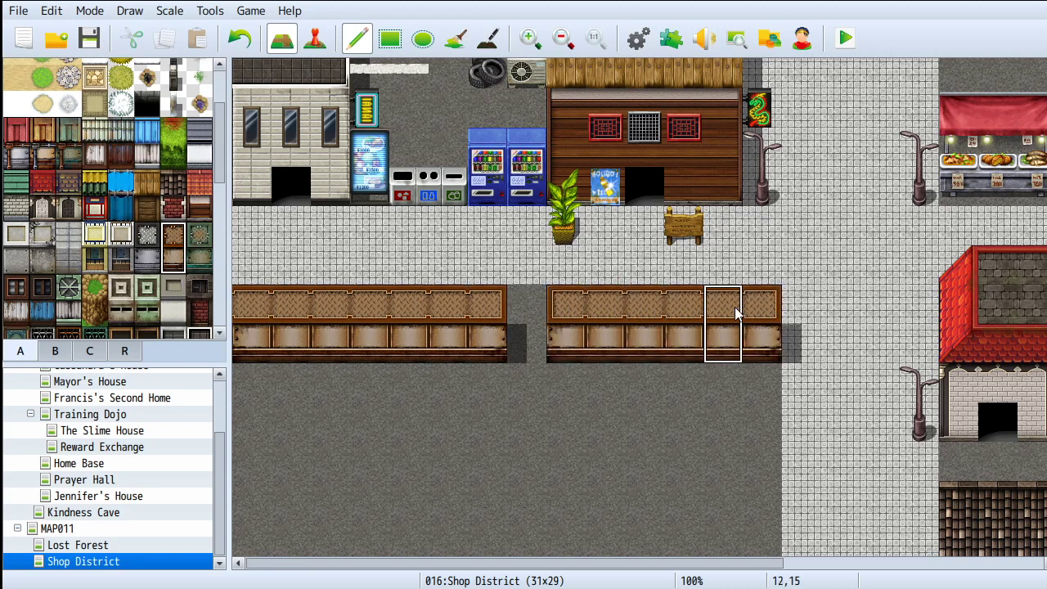
Step: Paint the rusty metal wall along the block's south edge on both sides of the crosswalk and up its east edge, undoing the stray piece
scroll(630, 352, down, 5)
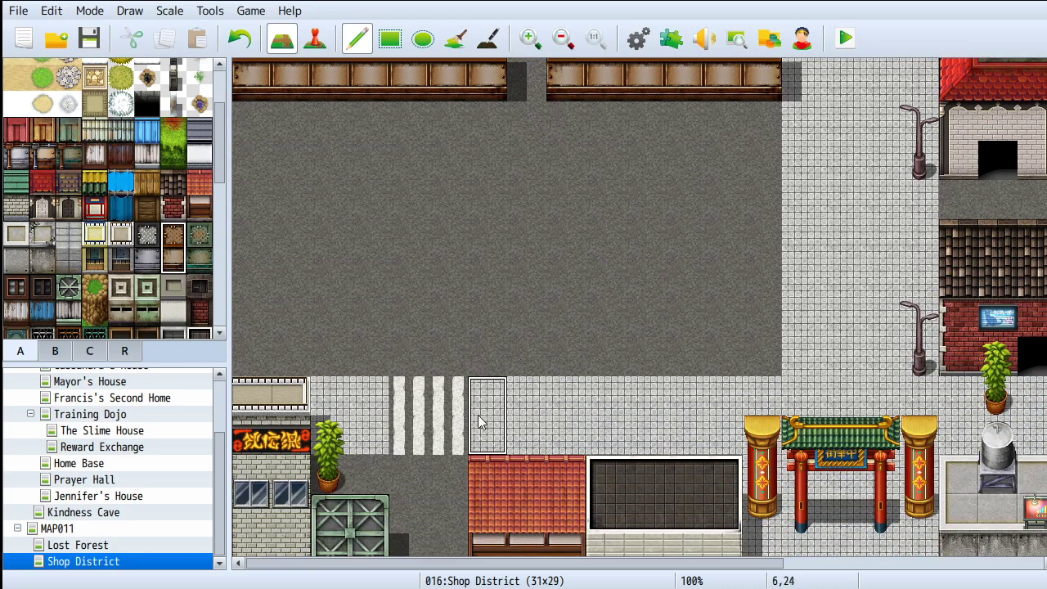
scroll(404, 360, down, 1)
click(364, 373)
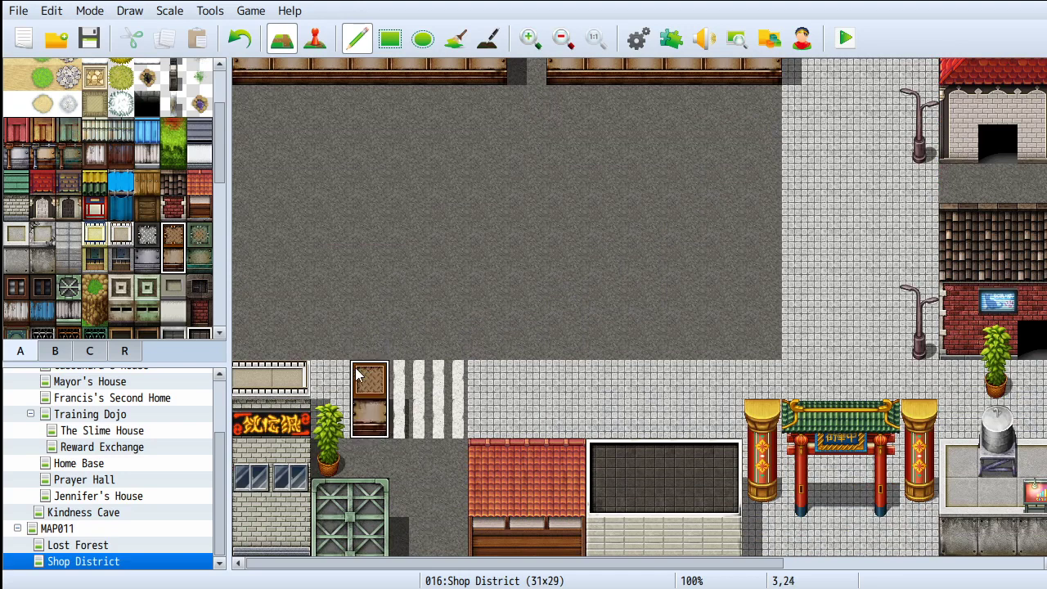
click(331, 373)
click(527, 373)
mouse_move(515, 370)
mouse_down()
mouse_move(504, 368)
mouse_move(765, 369)
mouse_move(760, 94)
mouse_move(736, 135)
mouse_move(755, 153)
mouse_up()
scroll(759, 218, up, 1)
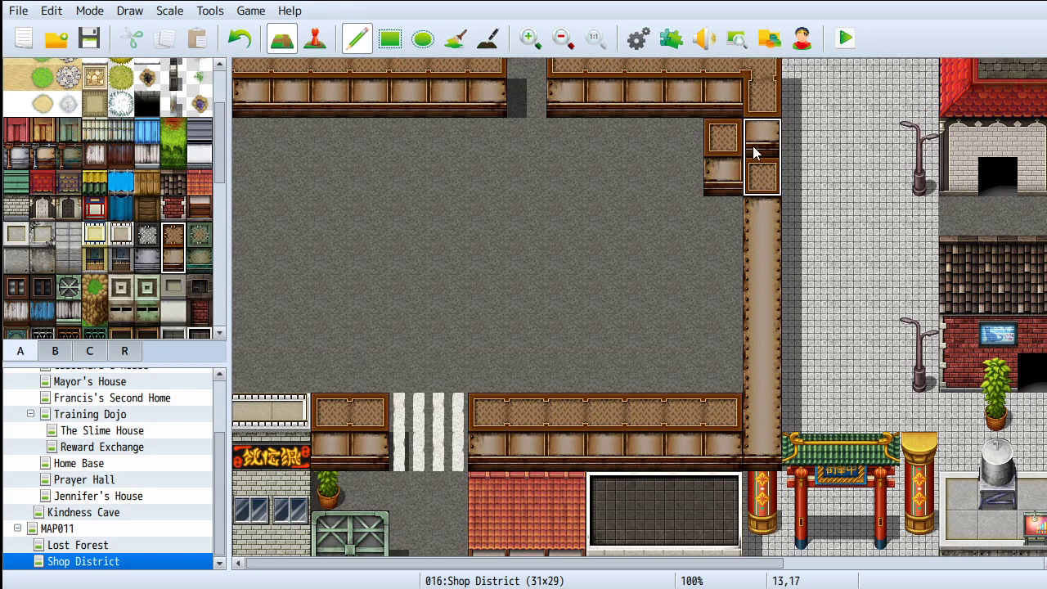
key(ctrl+z)
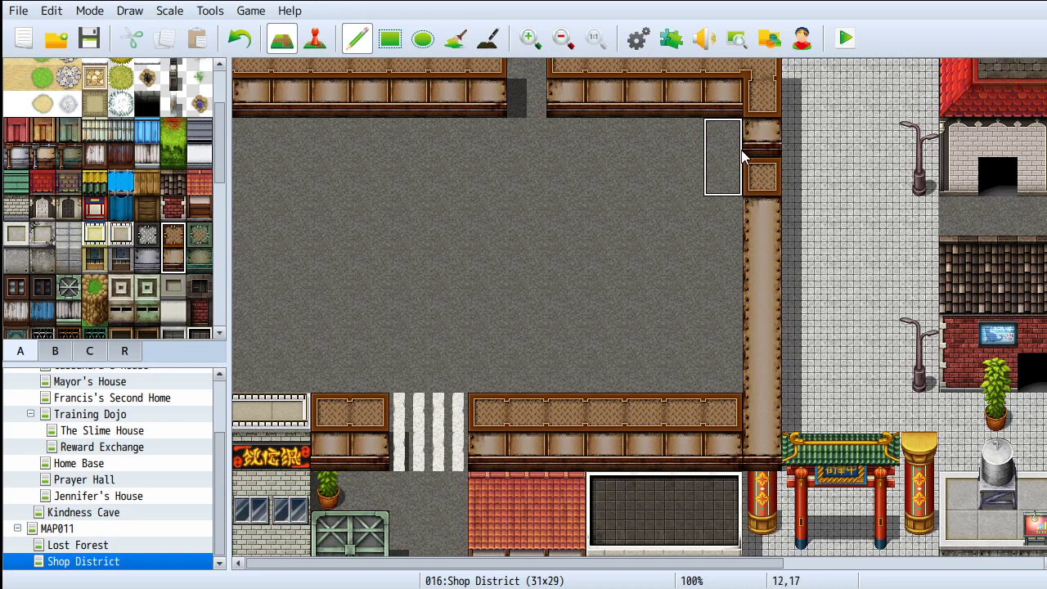
Step: Repaint the east wall into one continuous wall top and extend the south wall to the map's west edge
click(770, 153)
click(757, 182)
drag(756, 183, 771, 408)
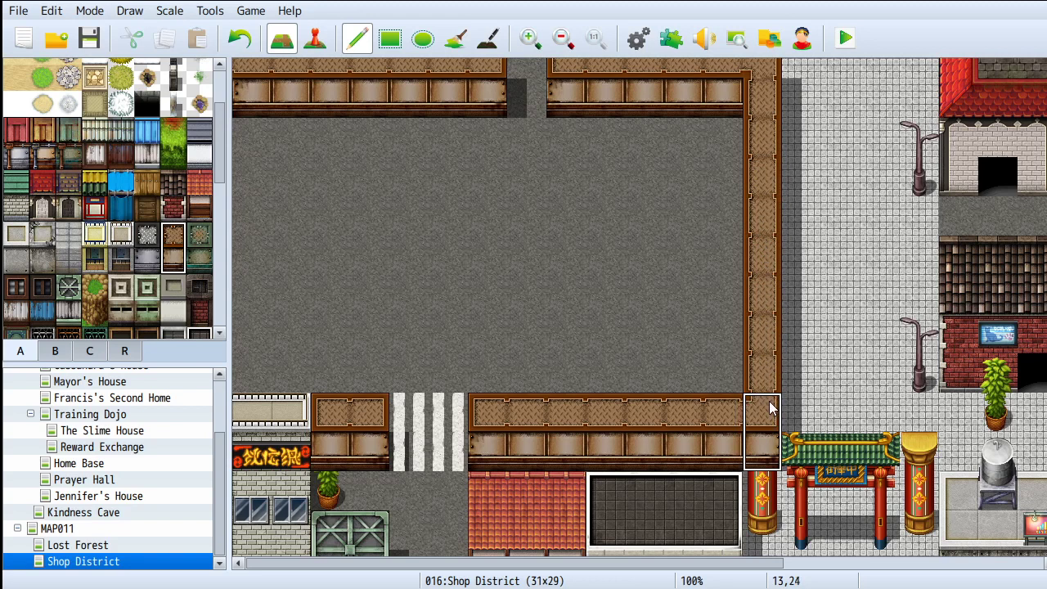
drag(313, 423, 242, 415)
scroll(337, 397, up, 1)
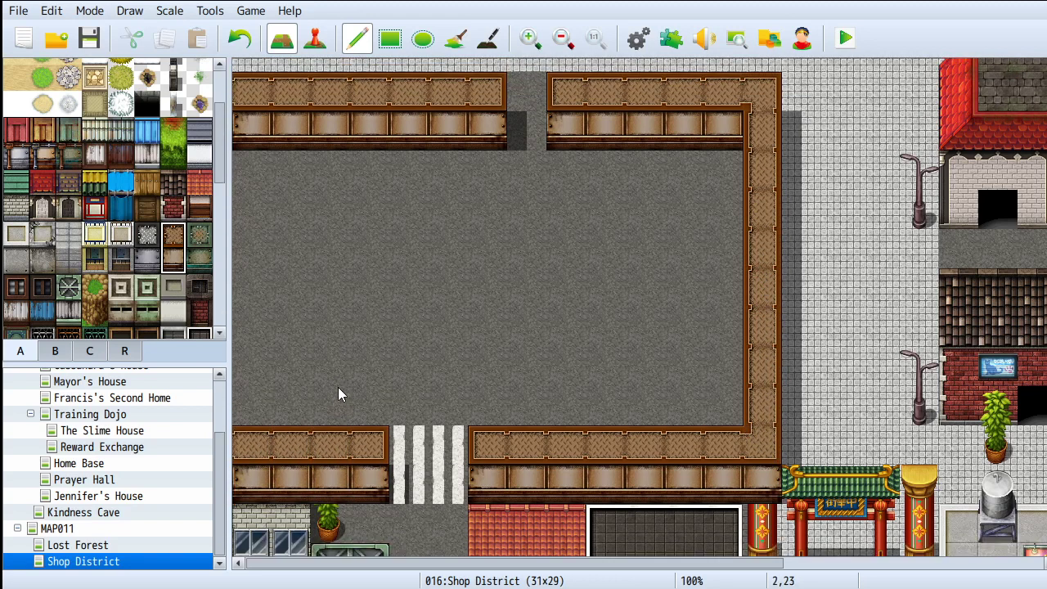
Step: Cover the red-roofed and dark-roofed buildings south of the new wall with asphalt bridge tiles
scroll(340, 394, down, 2)
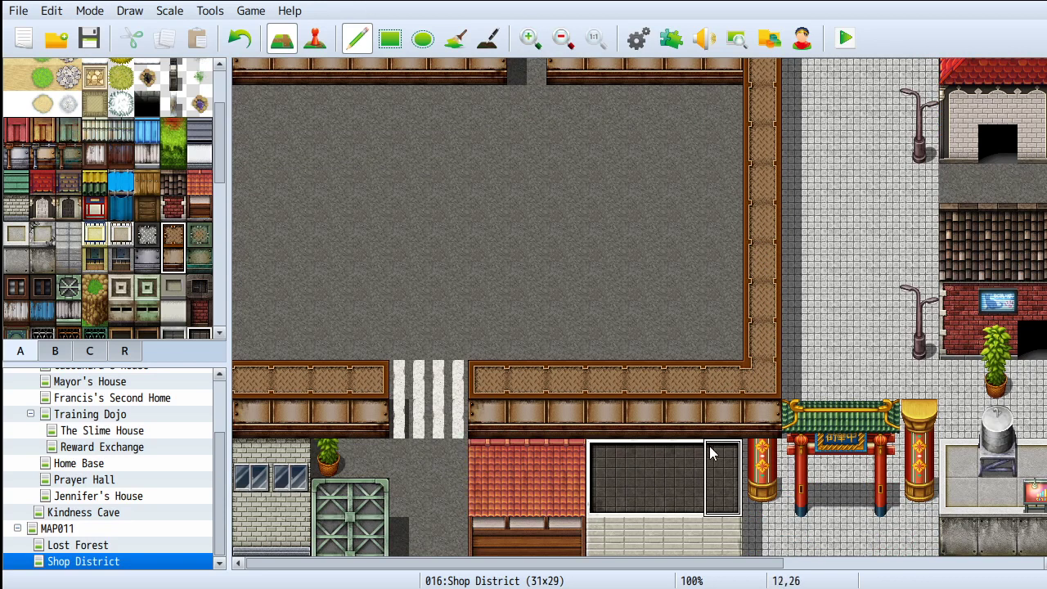
scroll(156, 267, up, 3)
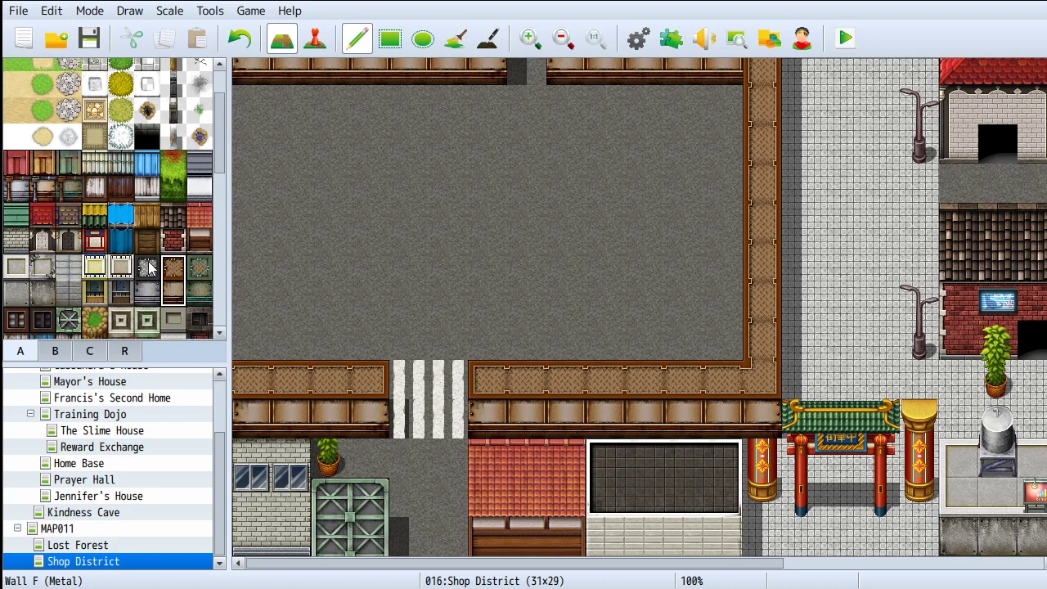
scroll(151, 268, down, 2)
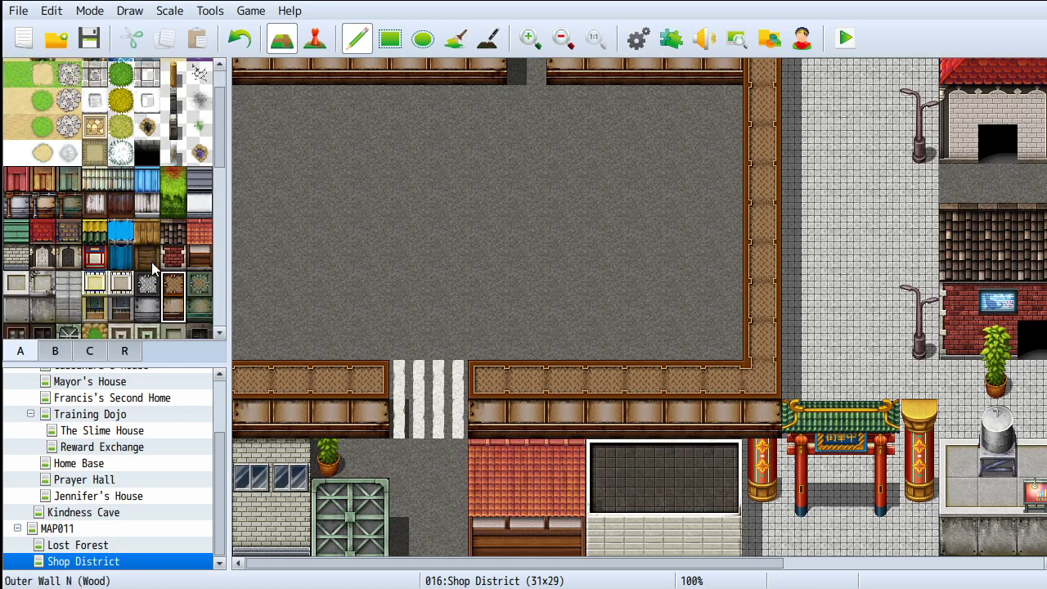
scroll(200, 293, down, 2)
scroll(199, 292, down, 3)
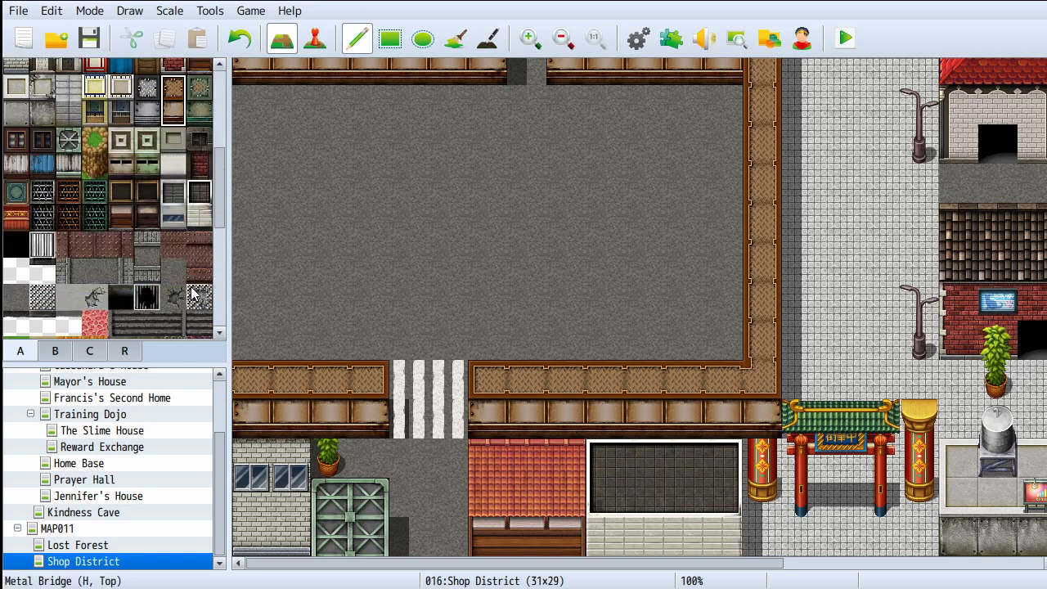
click(173, 270)
mouse_move(689, 529)
mouse_down()
mouse_move(646, 499)
mouse_move(710, 477)
mouse_move(706, 532)
mouse_move(655, 468)
mouse_move(452, 460)
mouse_move(678, 500)
mouse_move(522, 533)
mouse_move(470, 529)
mouse_up()
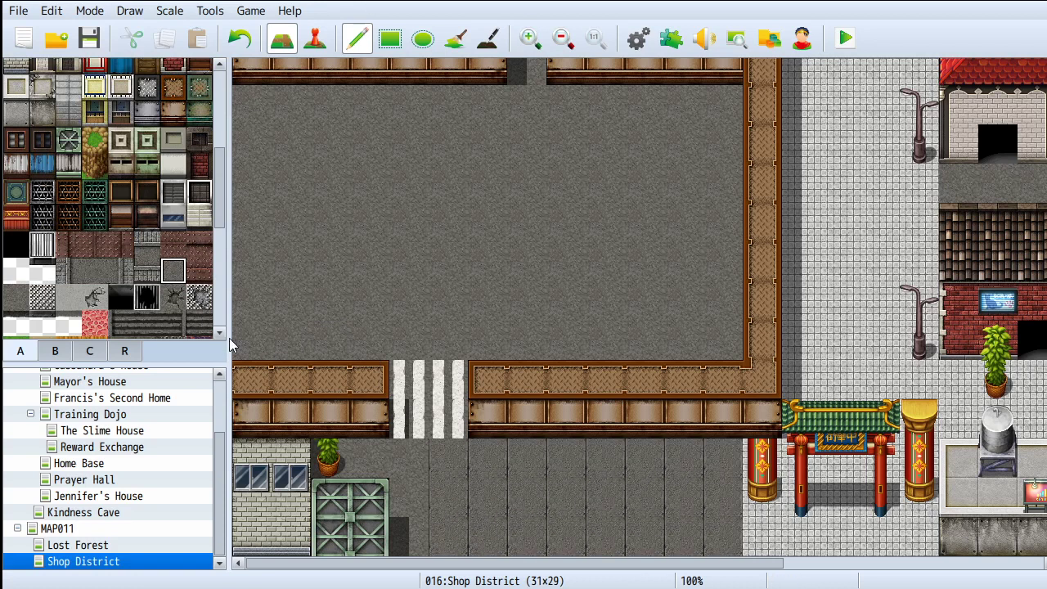
Step: Paint plain asphalt over the lined bridge tiles between the south wall and the map's lower area
click(146, 271)
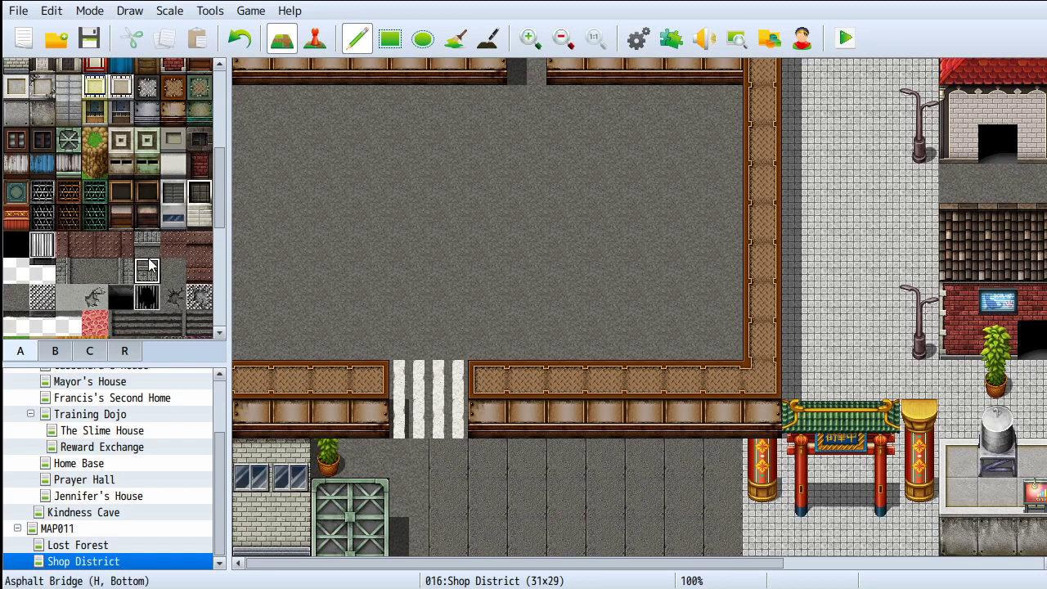
click(15, 299)
click(646, 536)
mouse_move(699, 479)
mouse_down()
mouse_move(491, 462)
mouse_move(569, 536)
mouse_move(490, 499)
mouse_move(701, 531)
mouse_up()
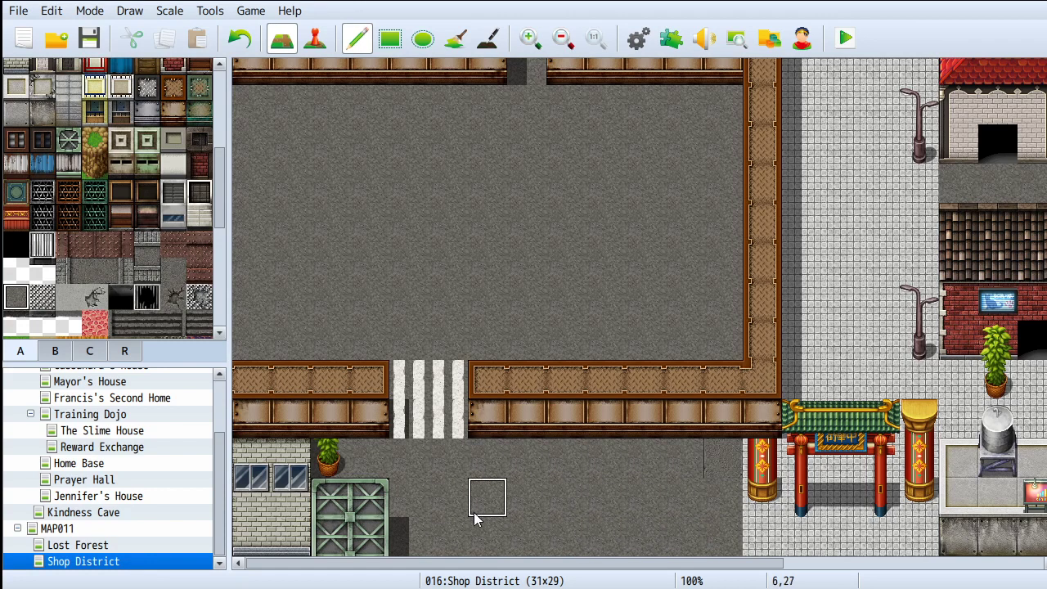
Step: Paint the Wall G (Metal, Red Rust) wall down the block's west edge and join it to the north and south walls
scroll(404, 344, up, 3)
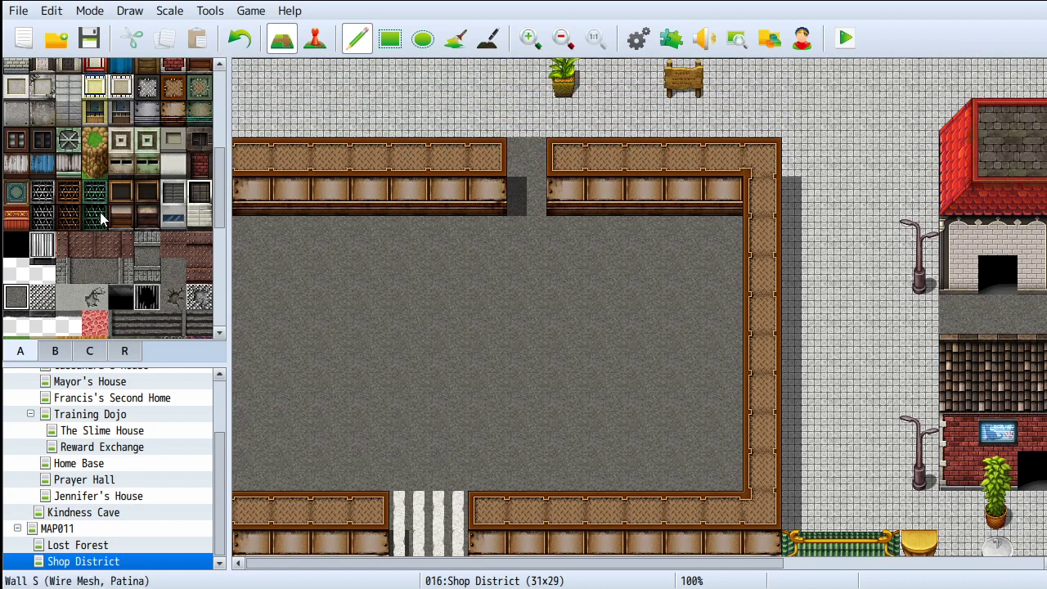
scroll(155, 195, up, 2)
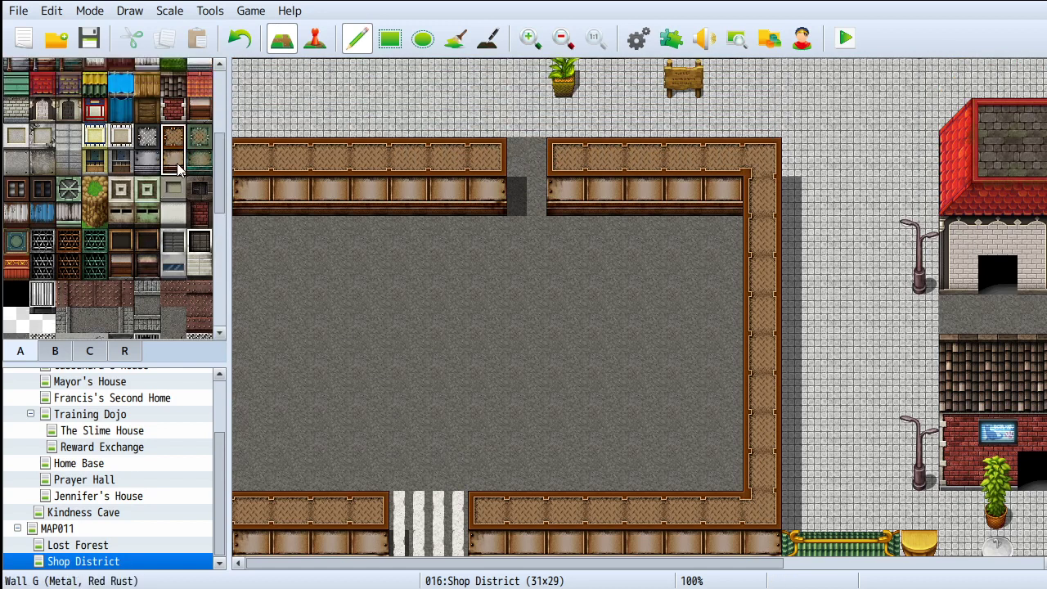
click(179, 168)
drag(250, 233, 252, 523)
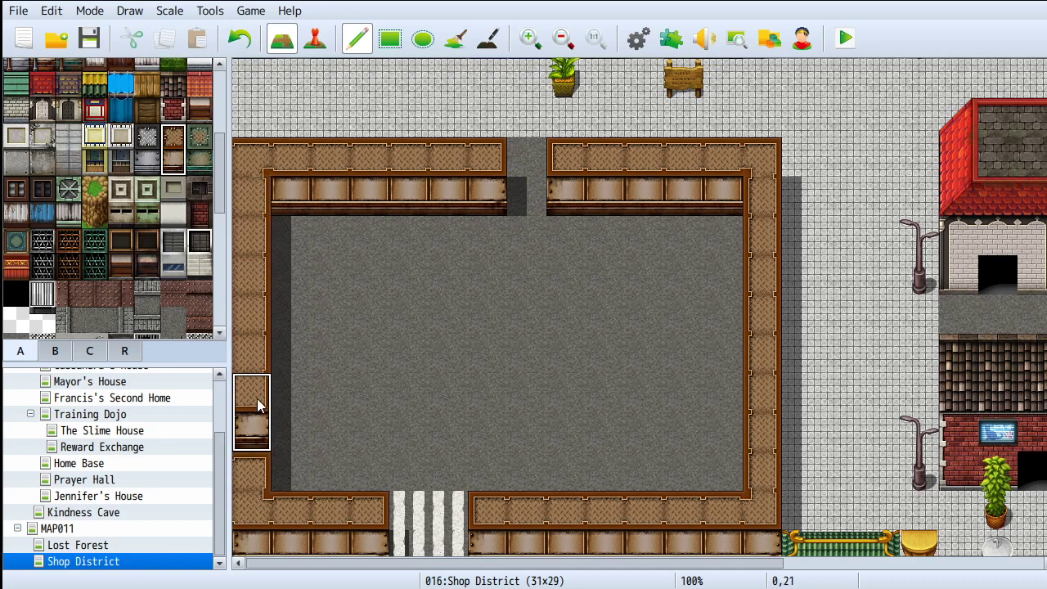
click(255, 442)
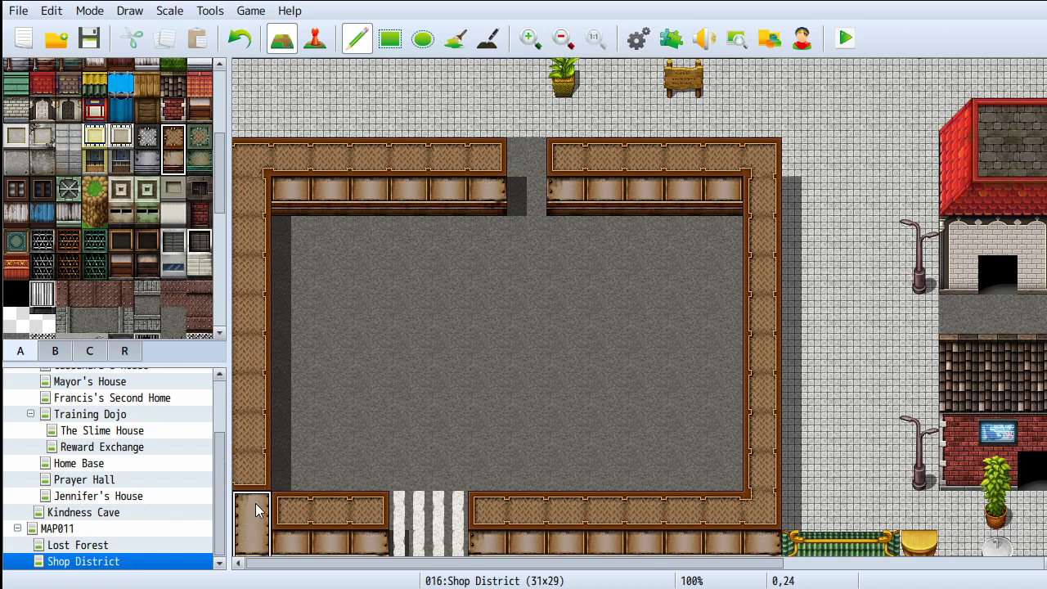
scroll(498, 375, up, 2)
scroll(499, 375, down, 6)
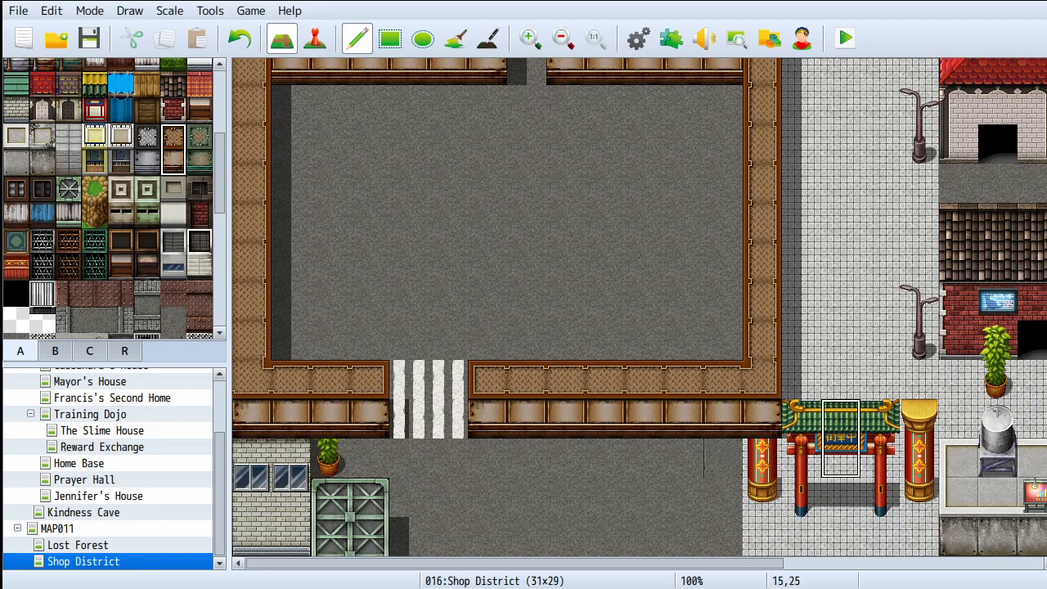
click(761, 343)
click(768, 365)
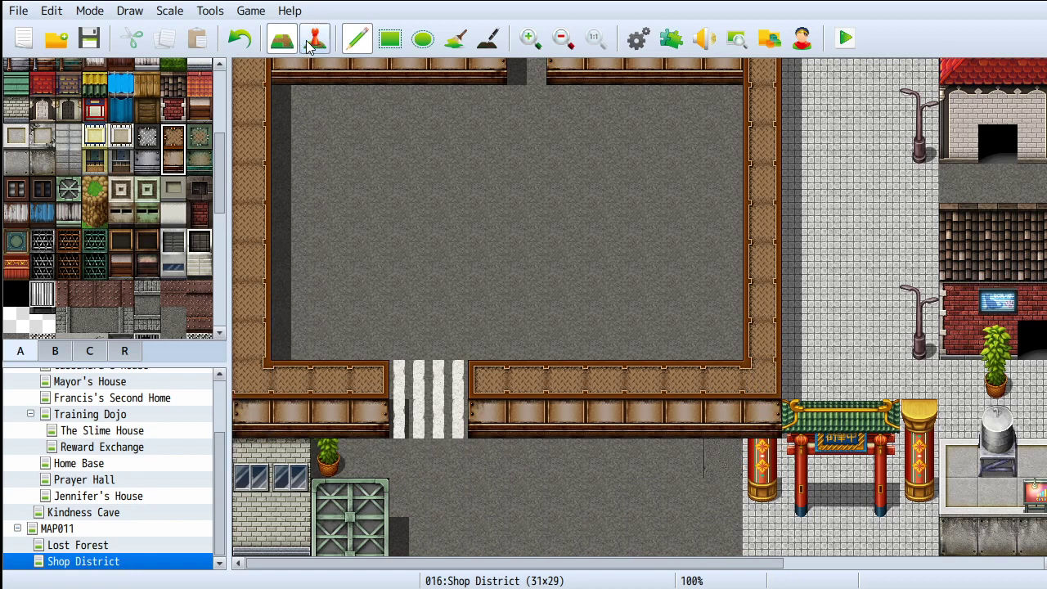
Step: Paint plain asphalt over the last leftover line segment just south of the wall, near the ornamental gate
scroll(130, 296, down, 1)
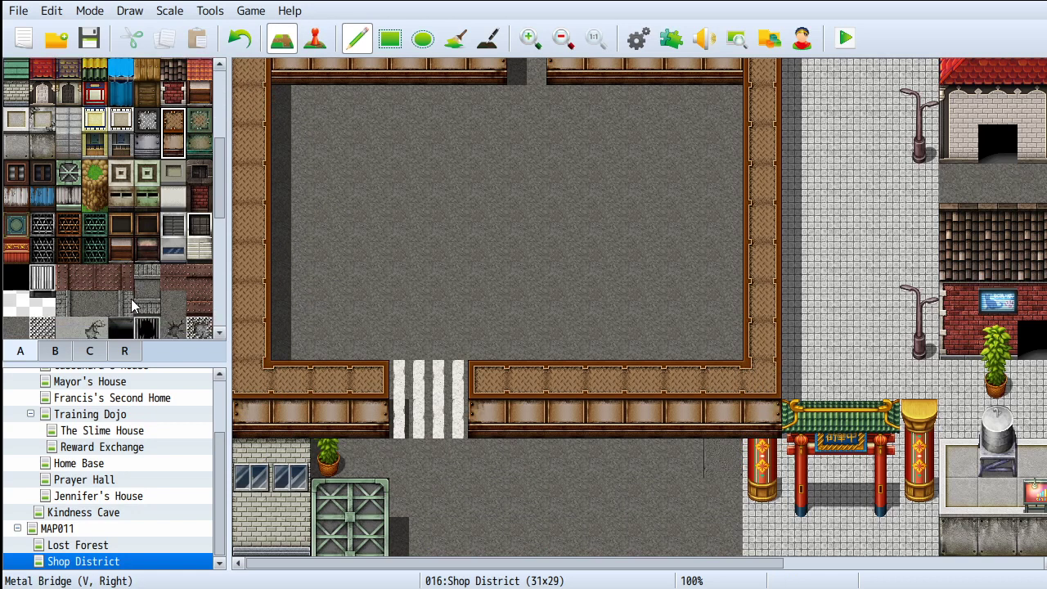
click(18, 327)
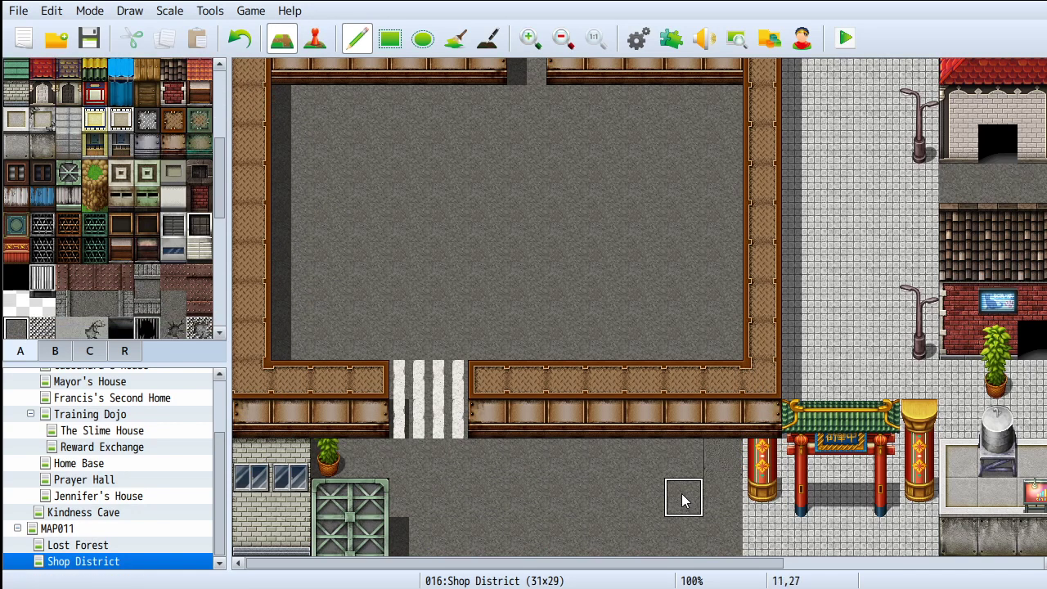
click(706, 475)
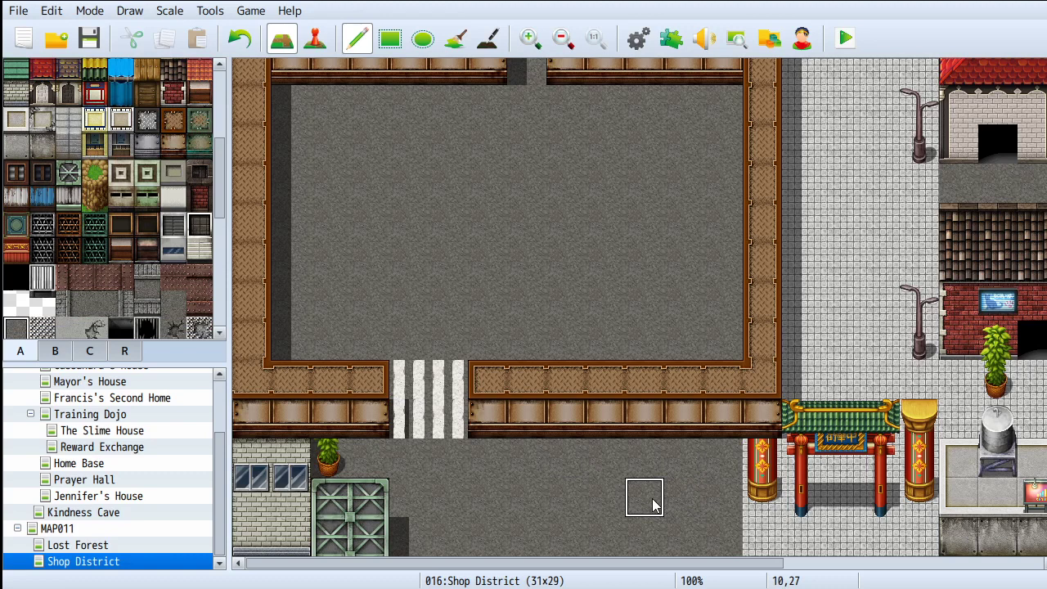